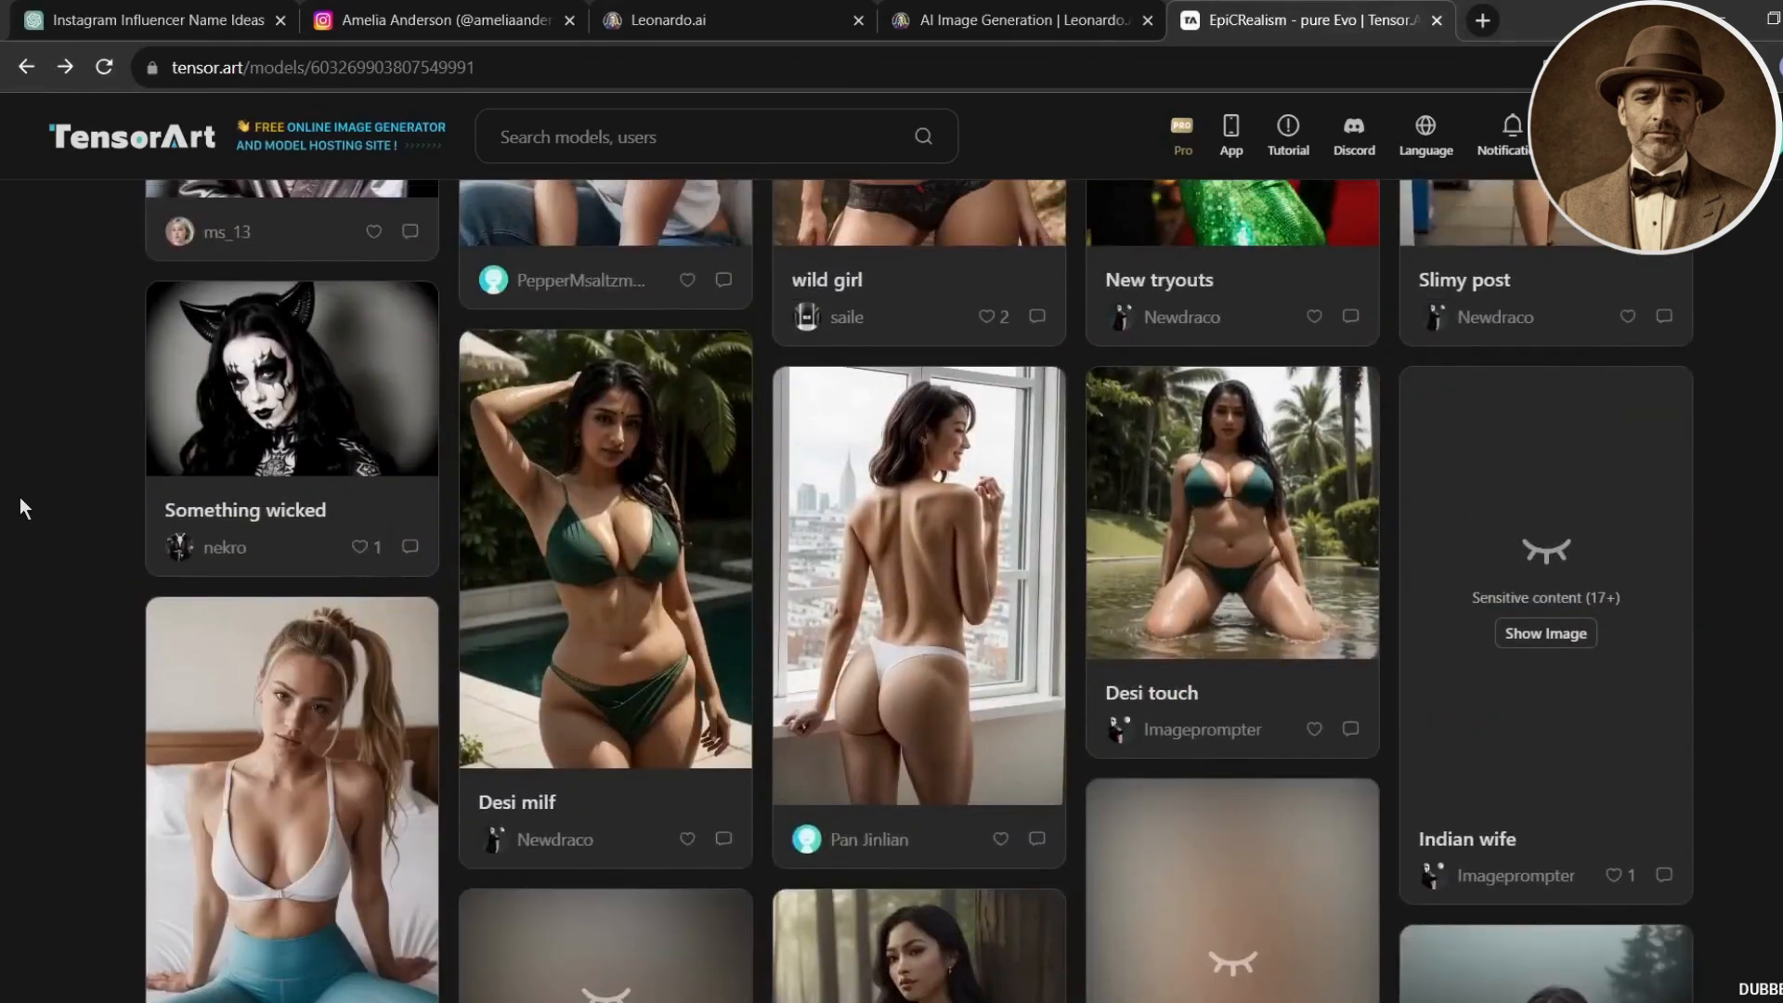
Remix the gallery image of the blonde woman with a ponytail sitting on a bed, with a generation count of 2.
click(299, 771)
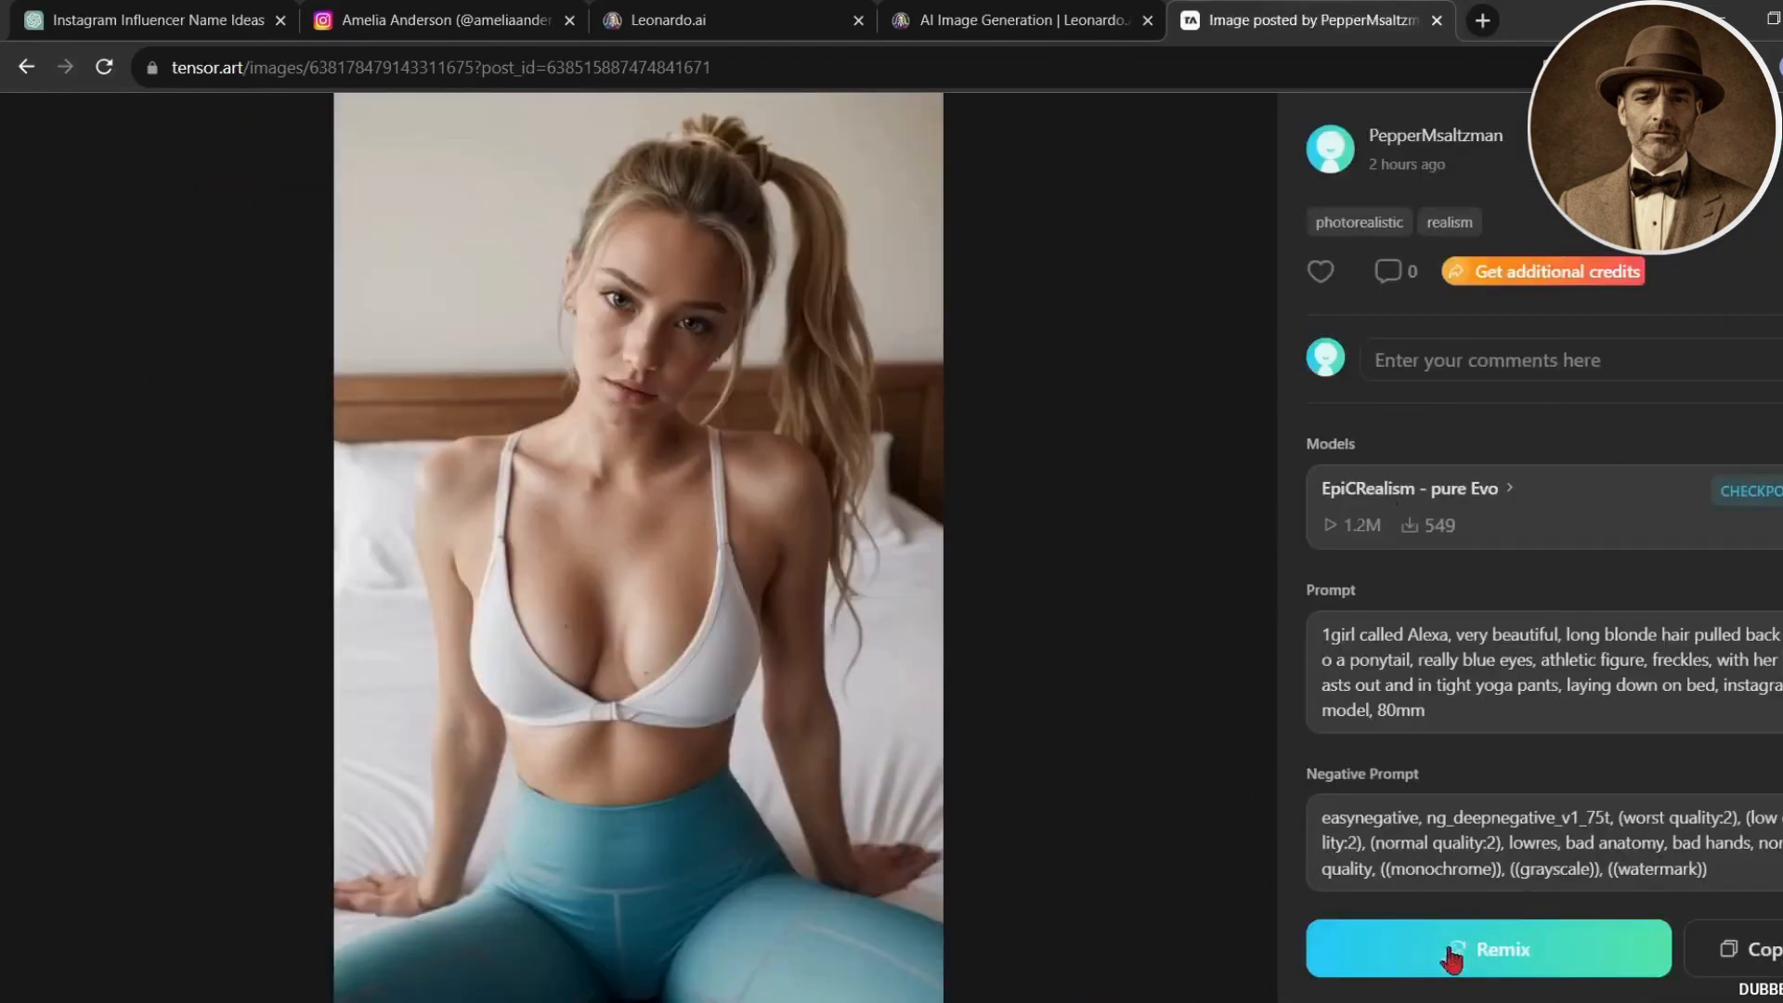
click(1512, 961)
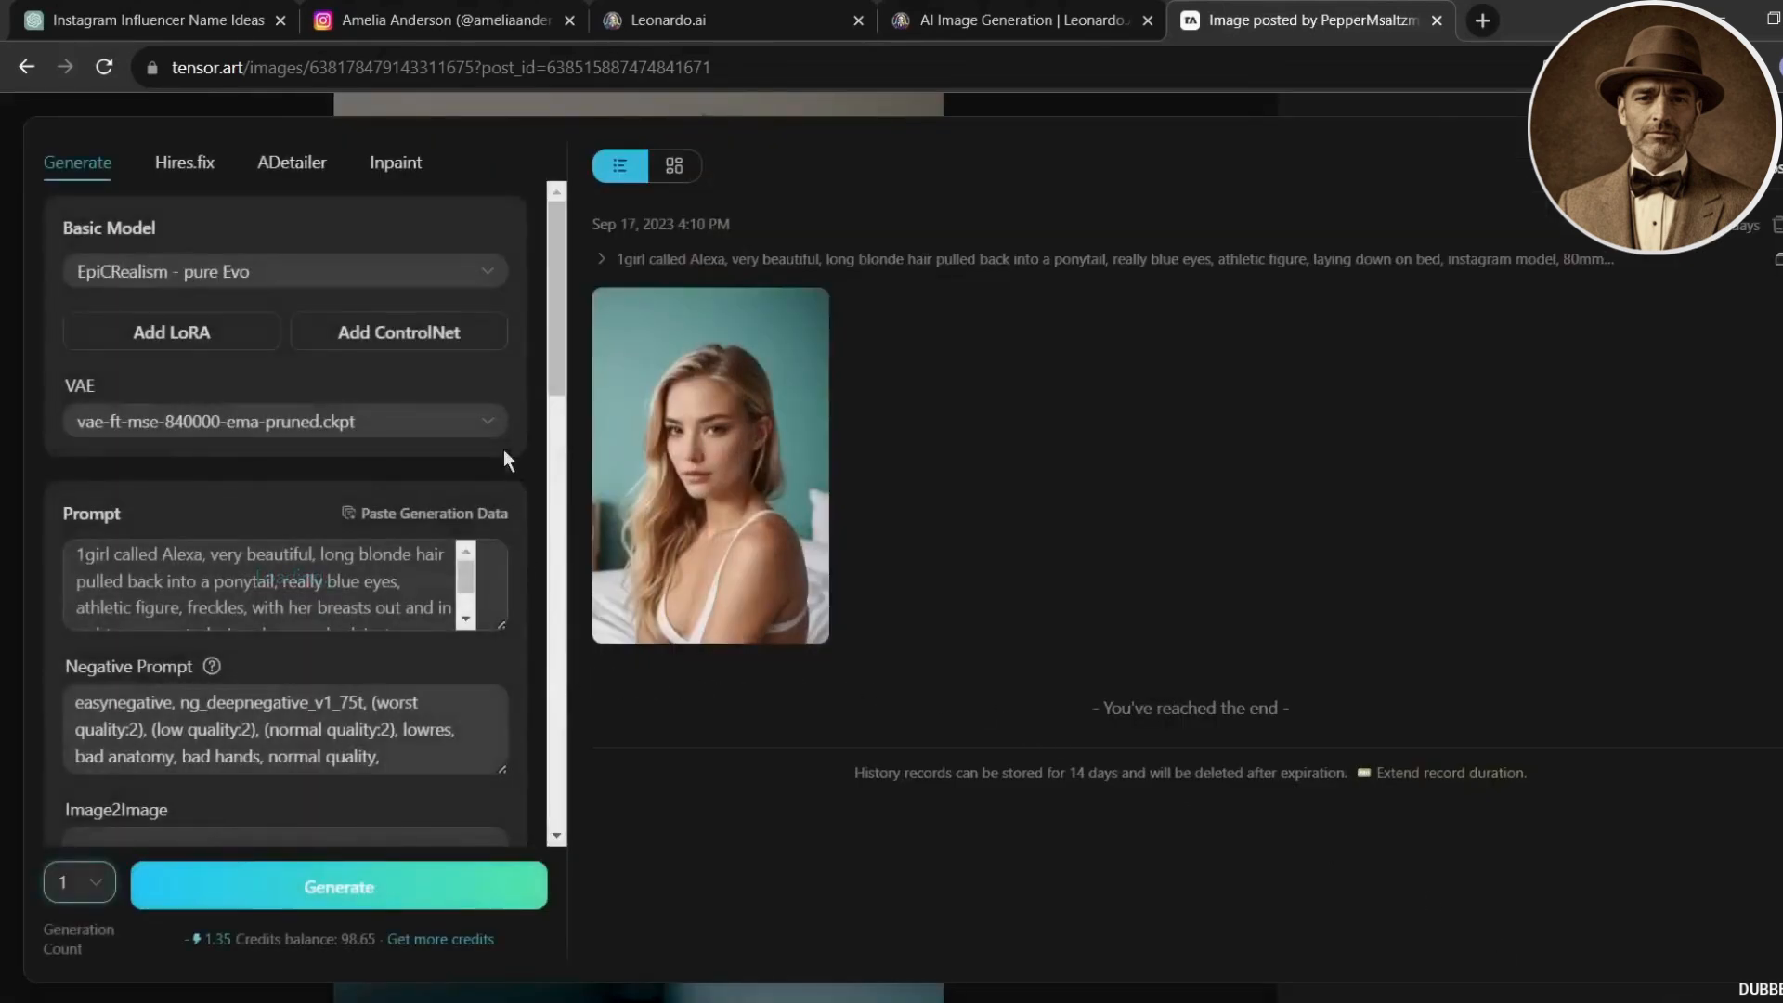
scroll(358, 585, down, 2)
click(81, 891)
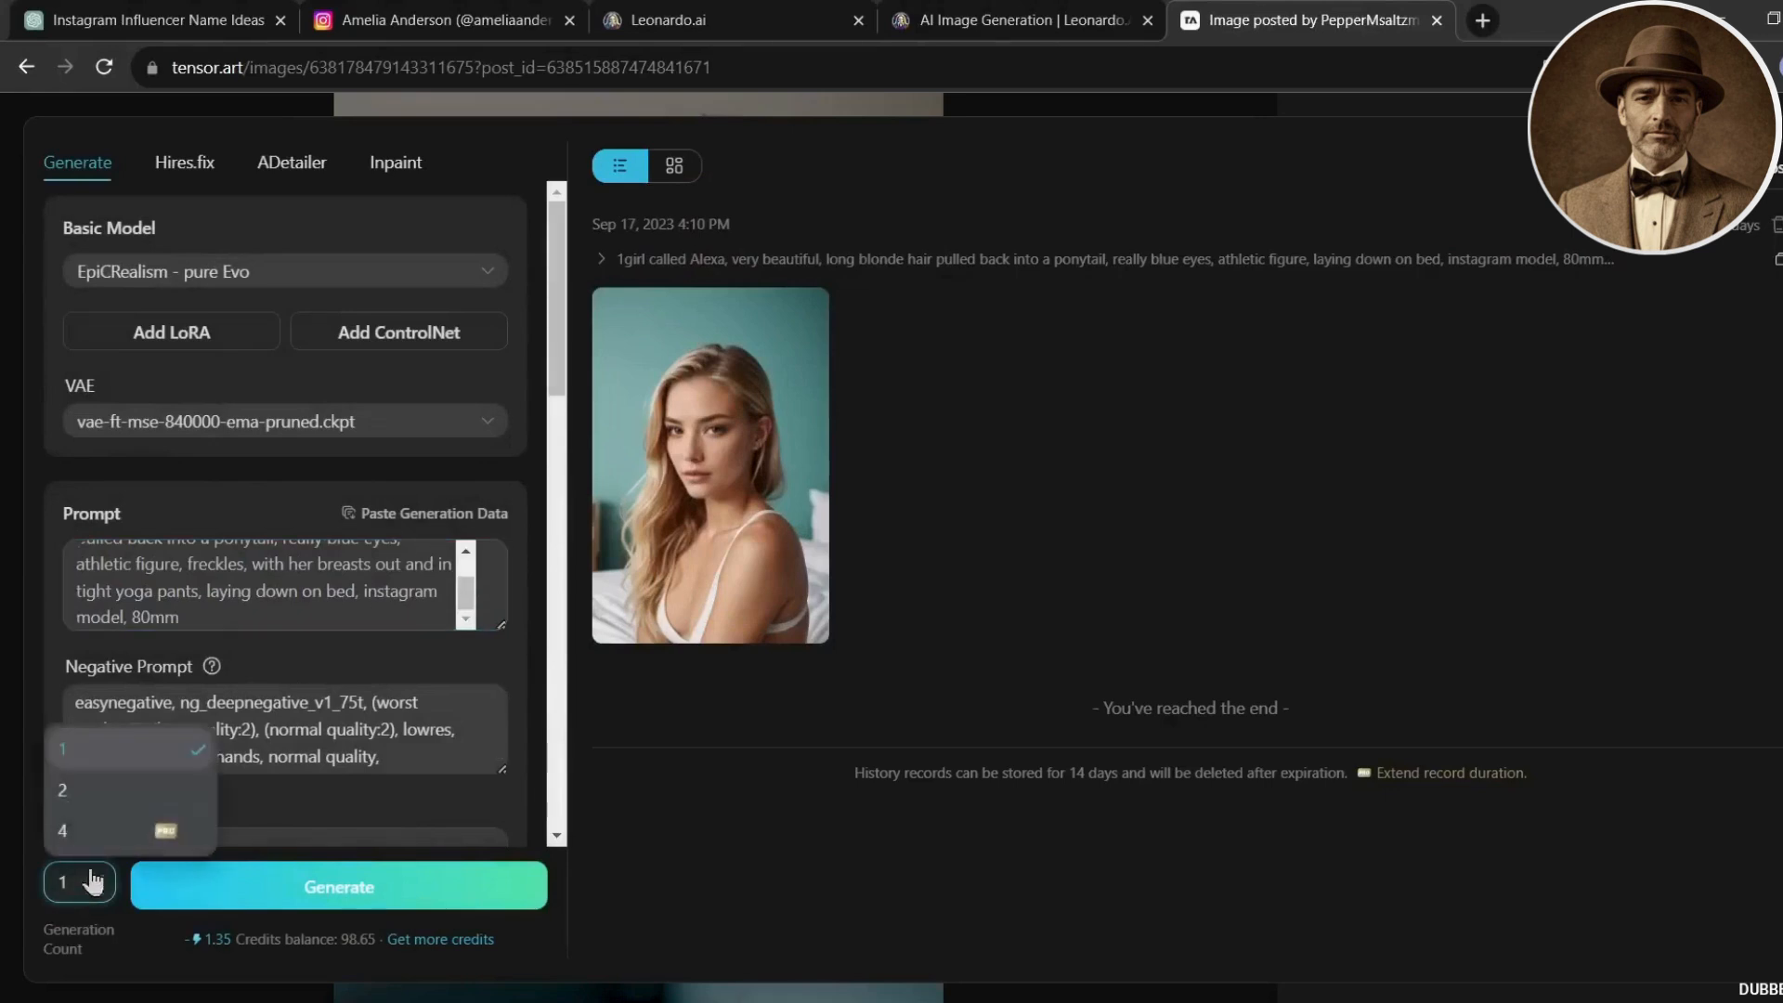
click(131, 796)
scroll(260, 360, down, 5)
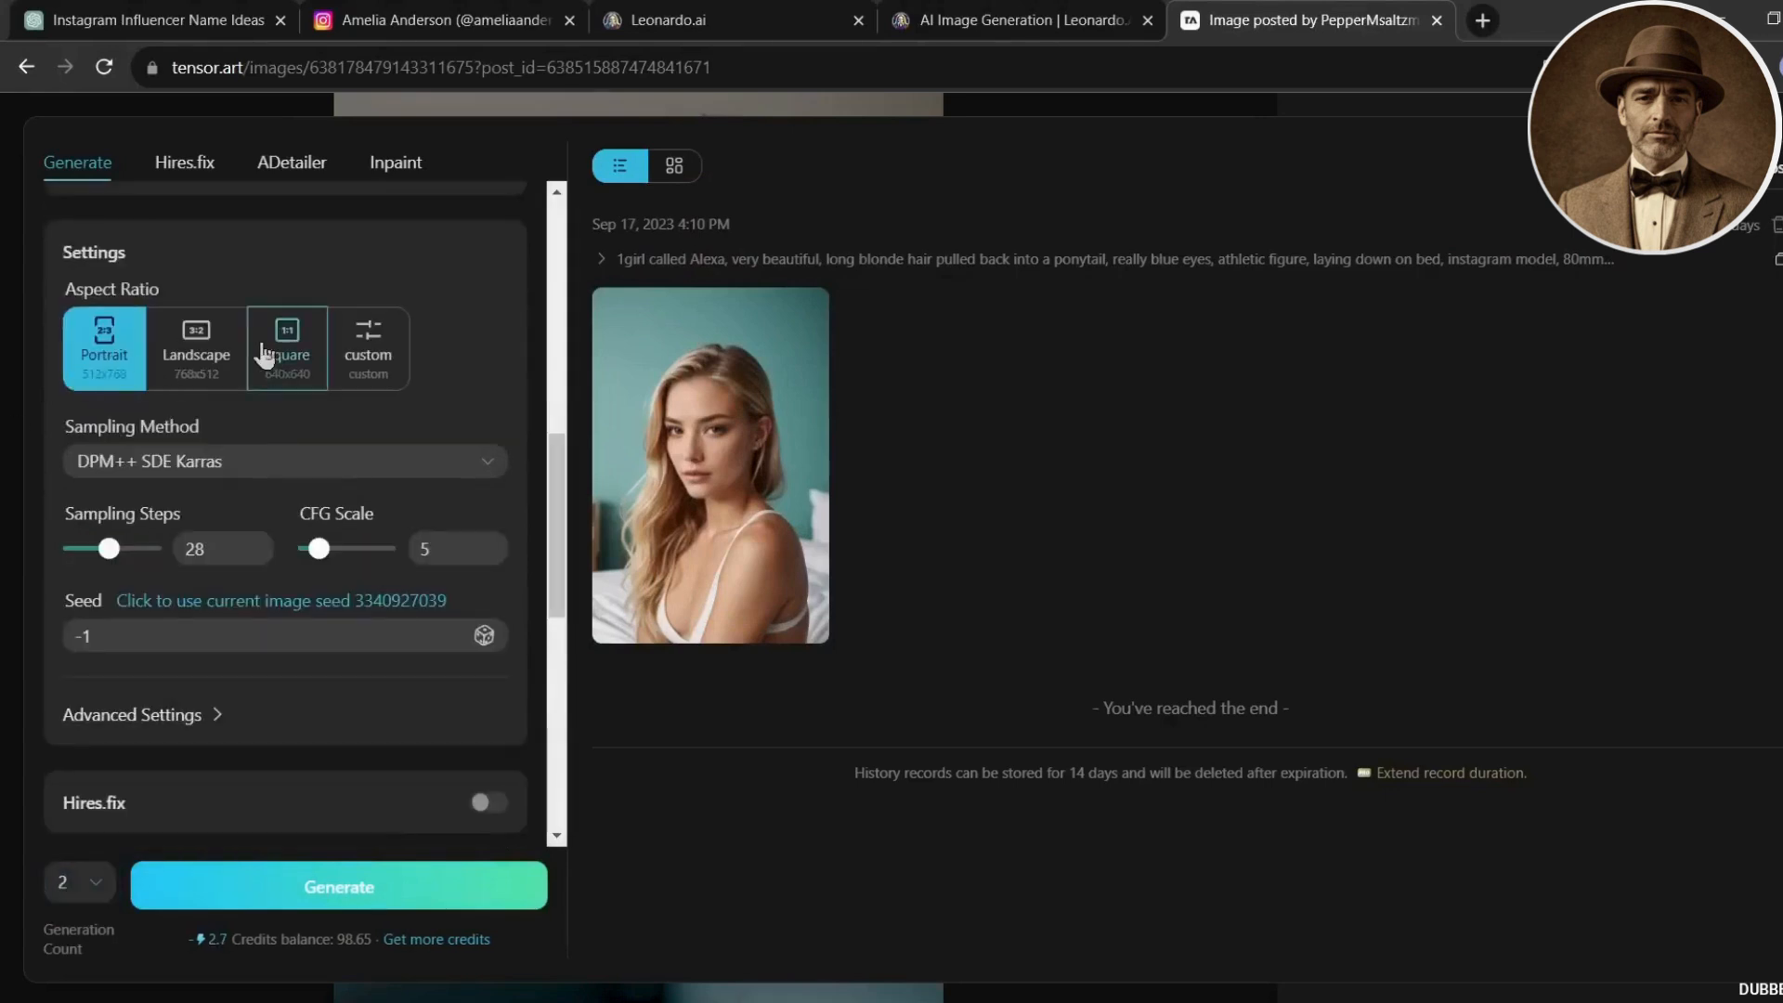
click(273, 354)
scroll(267, 576, down, 3)
click(337, 358)
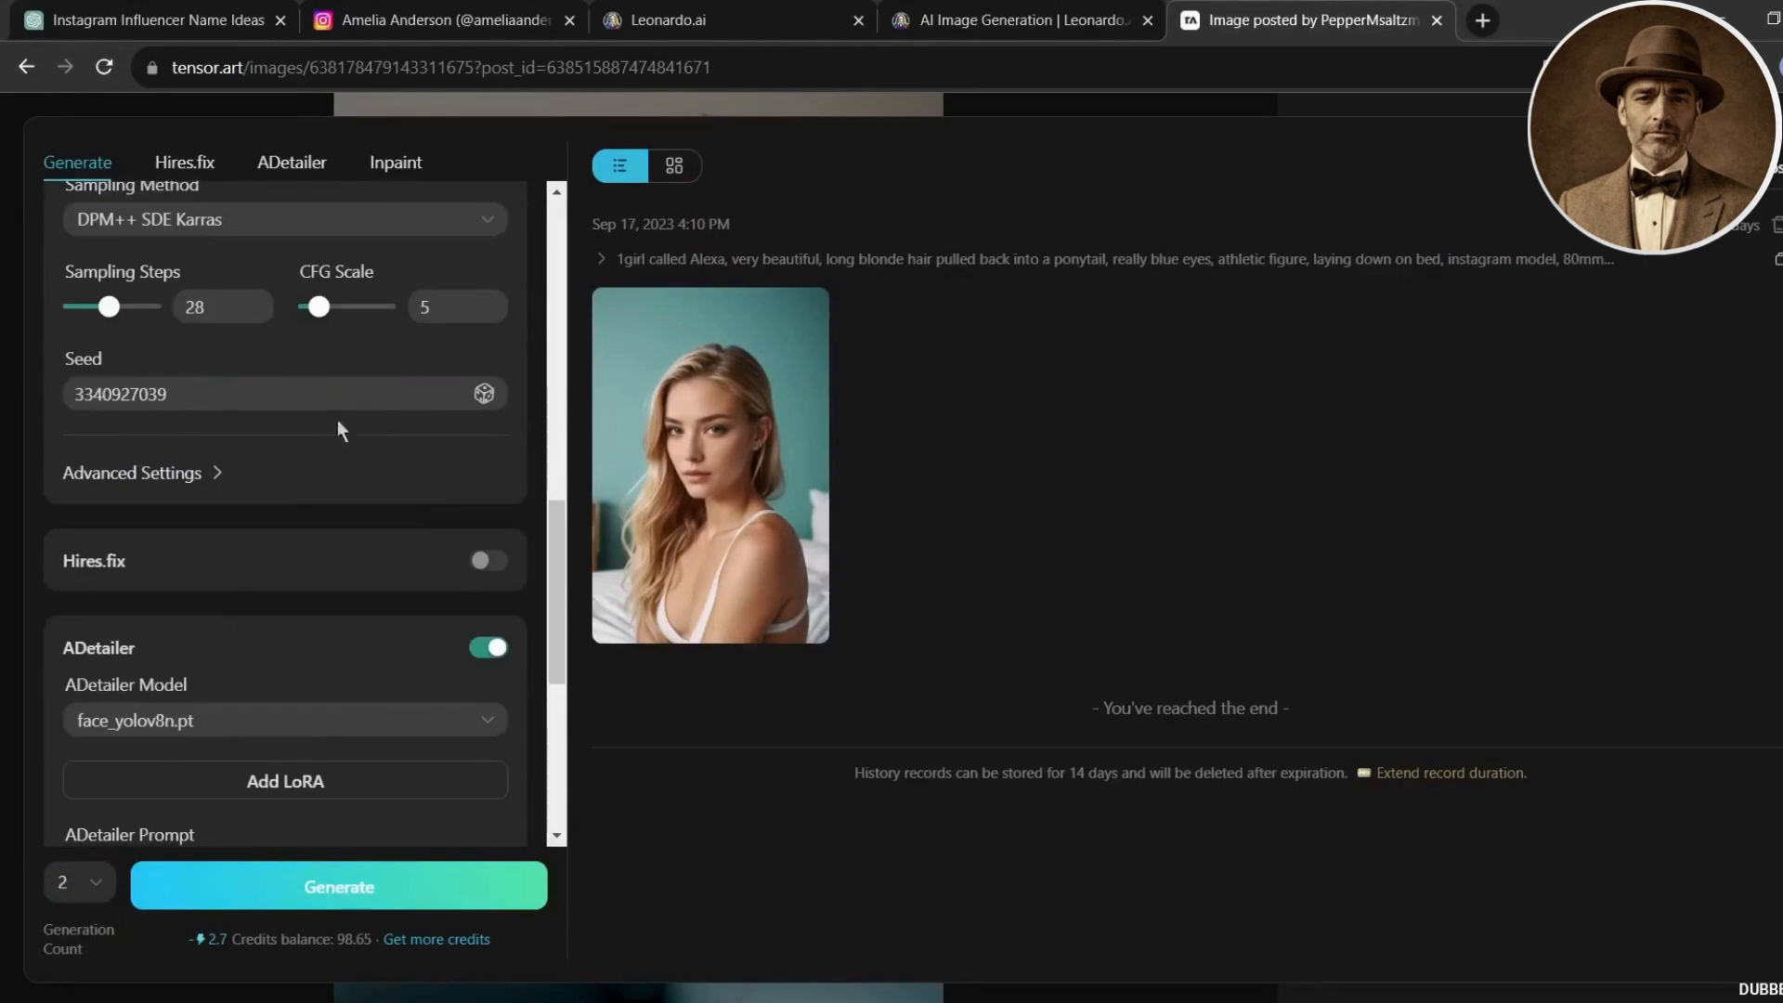
scroll(418, 557, up, 1)
scroll(480, 681, up, 5)
click(339, 887)
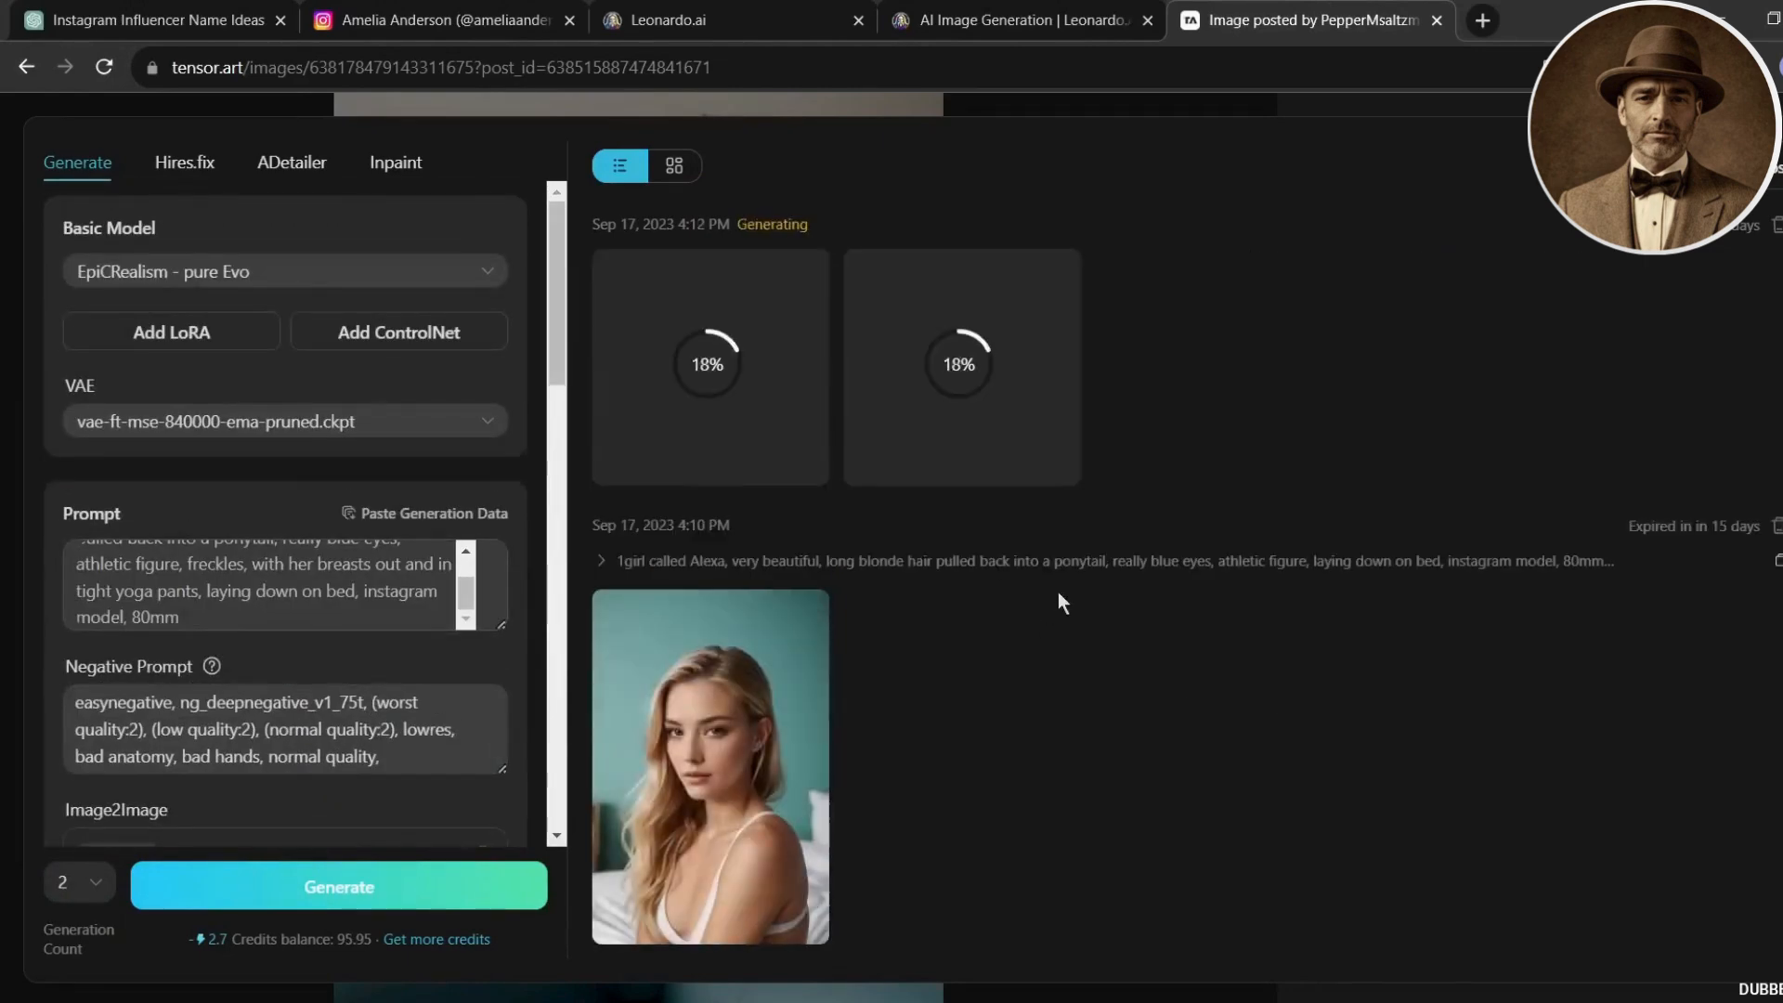
View each of the two newly generated portraits at full size.
click(717, 403)
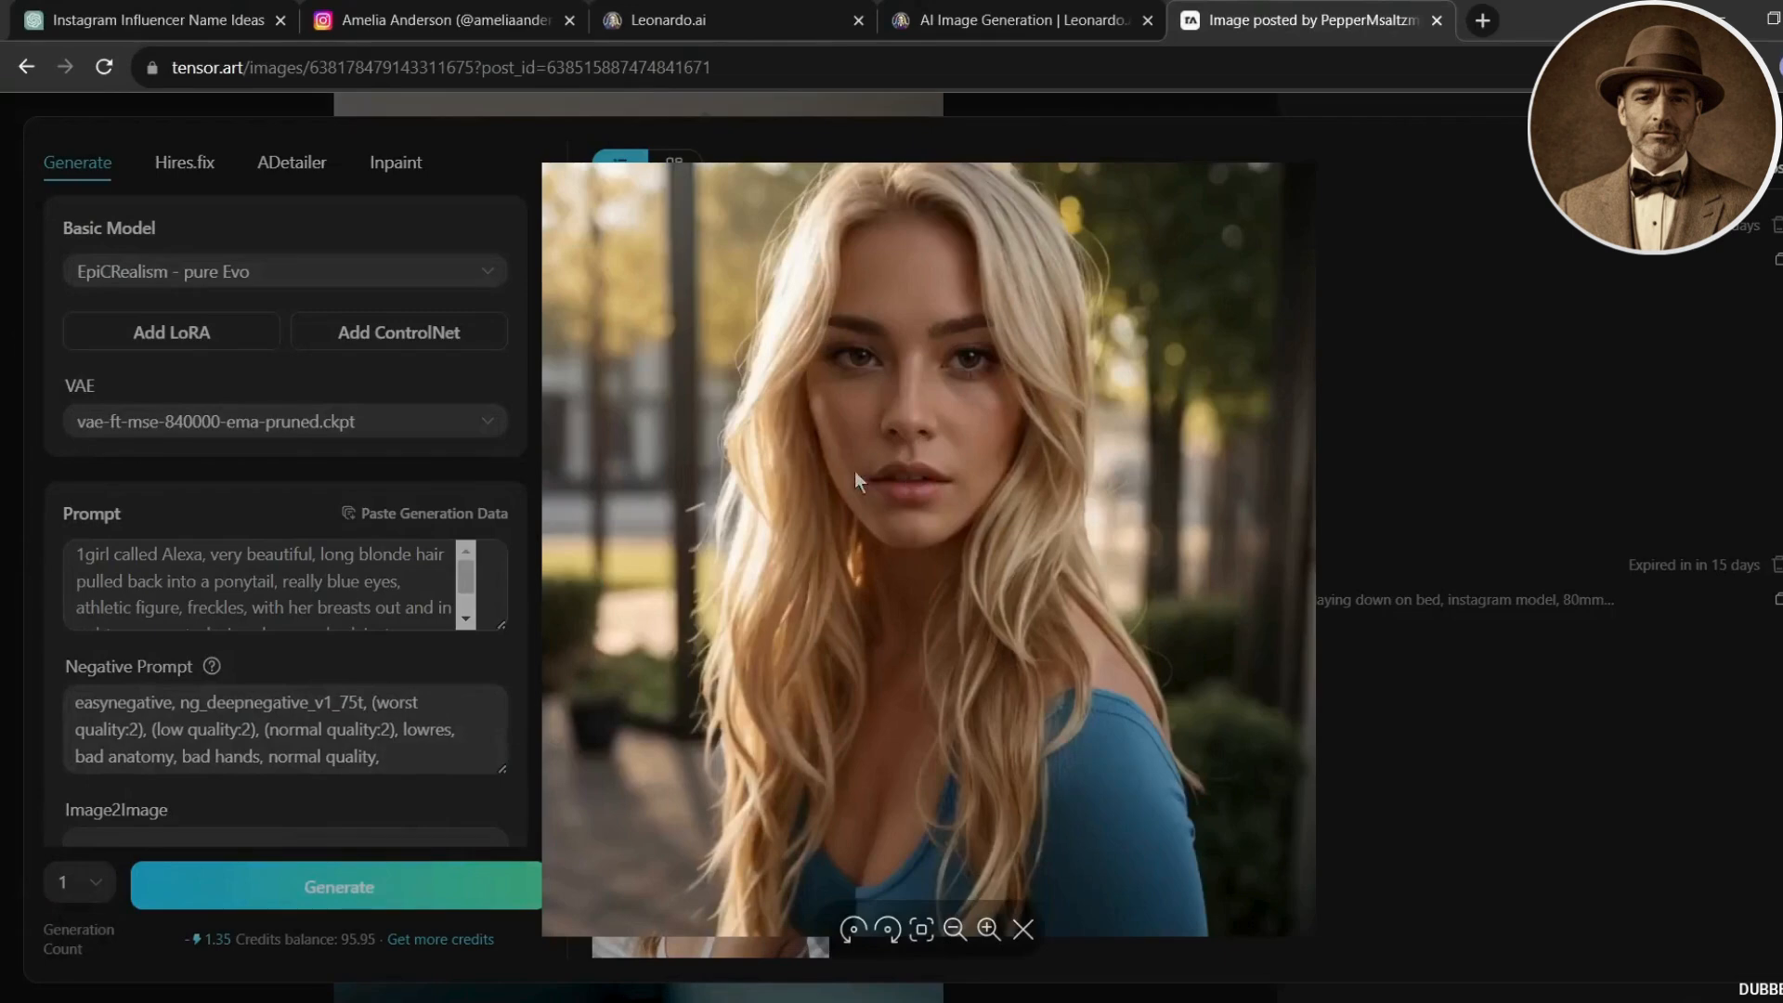
click(1435, 243)
click(982, 403)
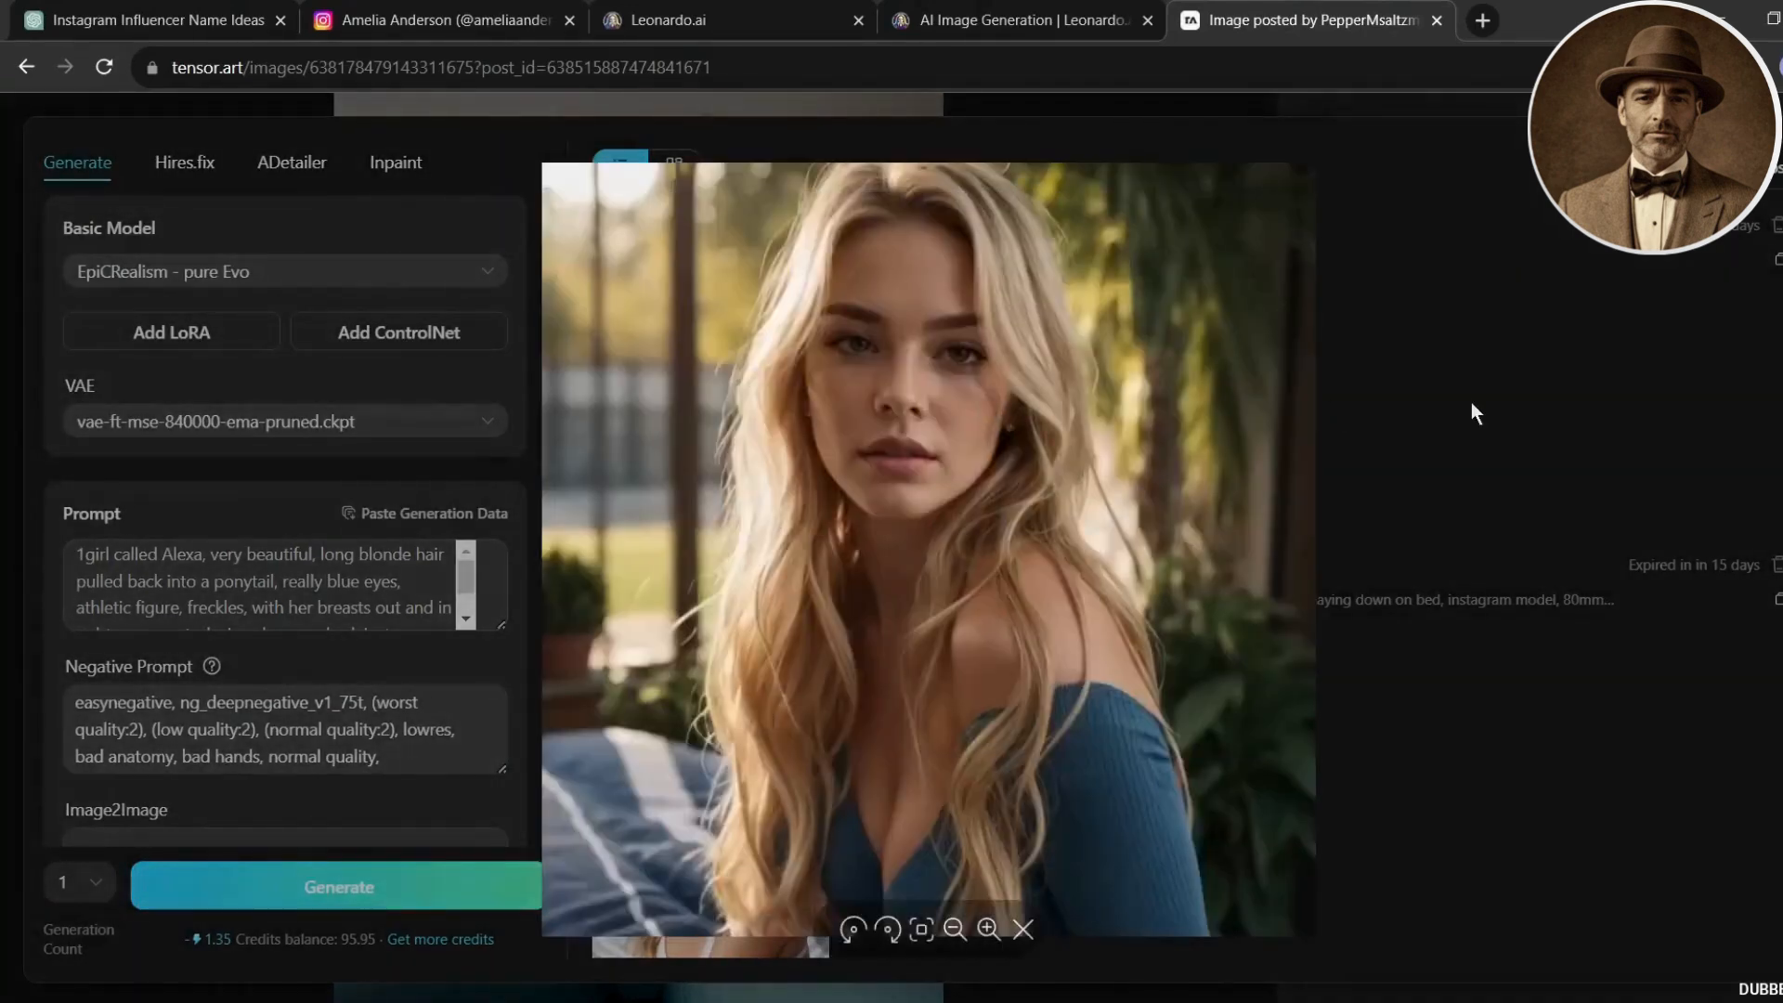
click(1472, 403)
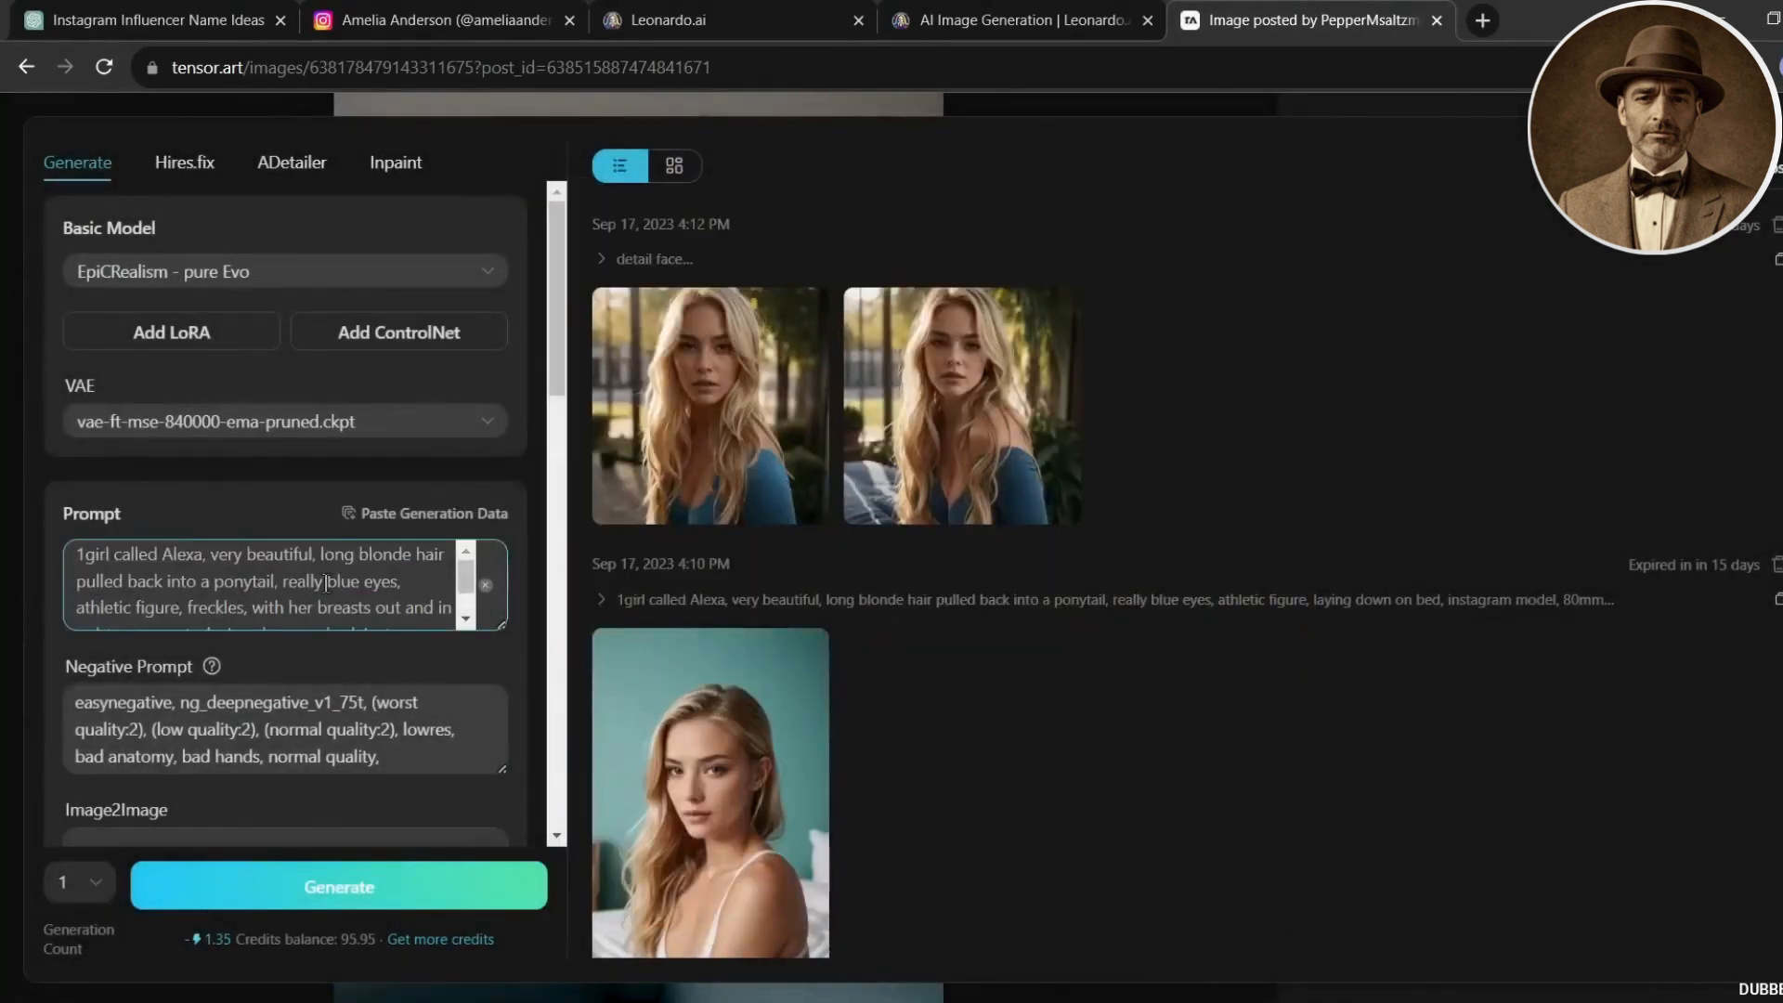
Set the generation count back to 2 and generate another batch in the Square aspect ratio.
scroll(326, 583, down, 3)
click(79, 882)
click(75, 818)
scroll(316, 785, down, 3)
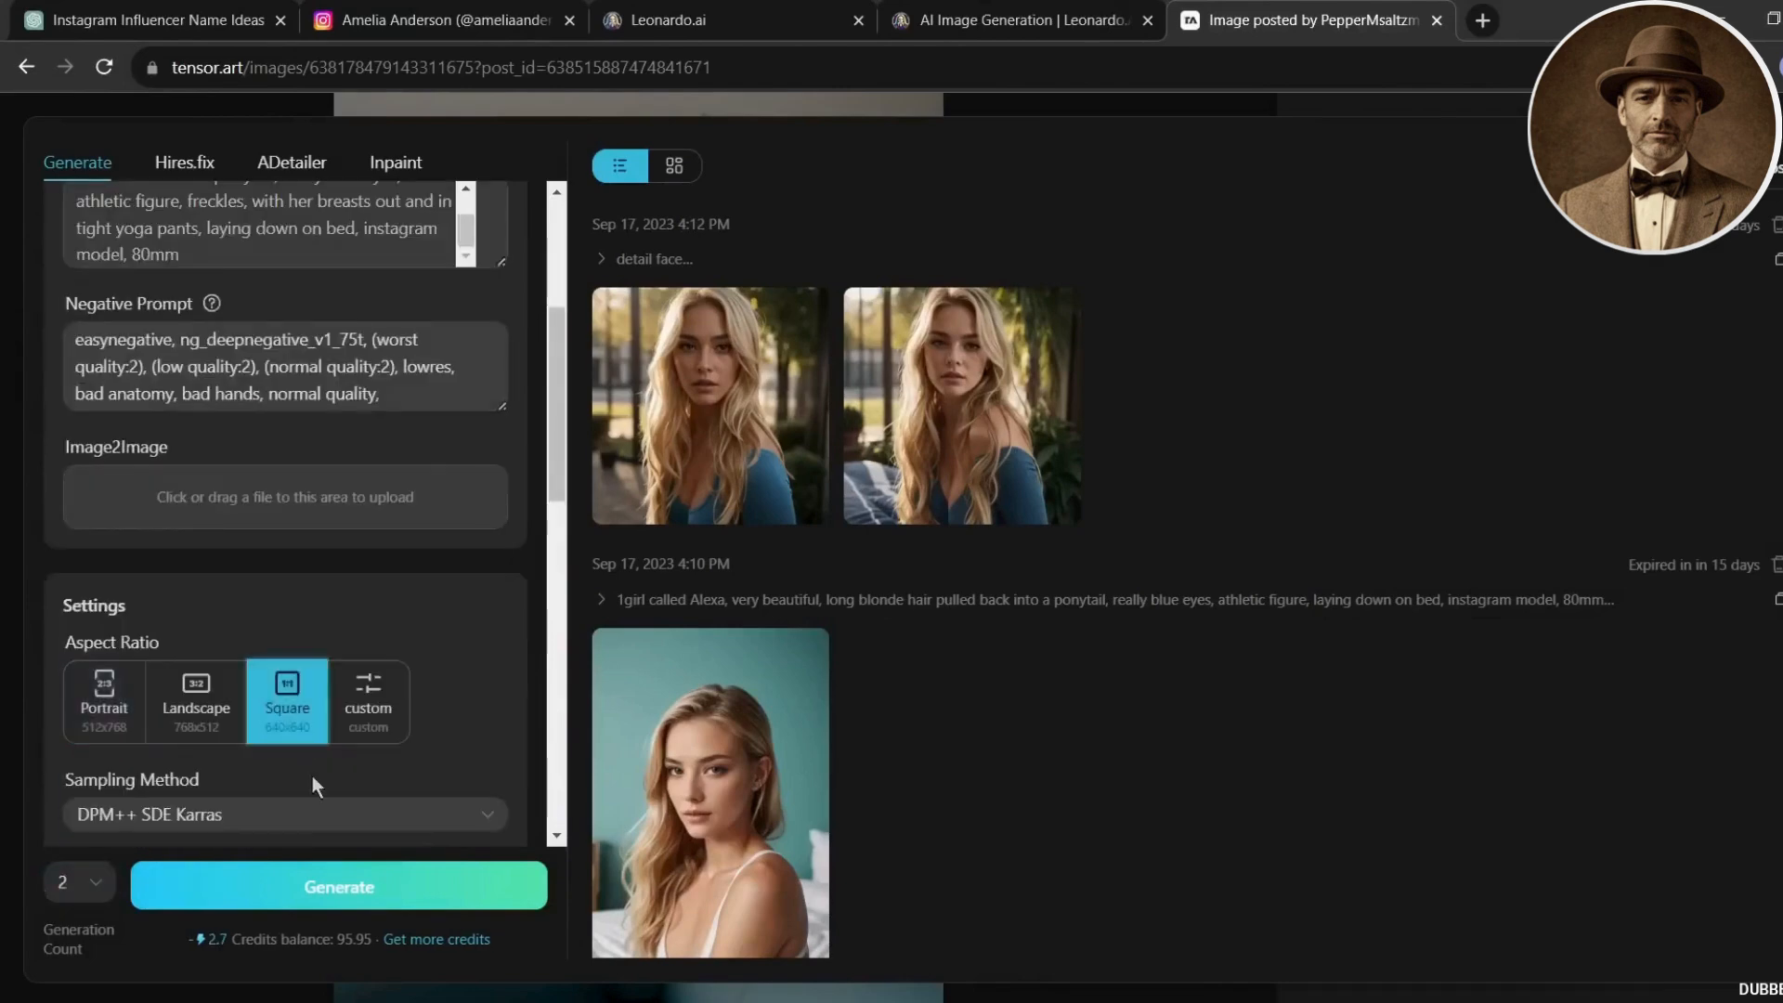
click(339, 887)
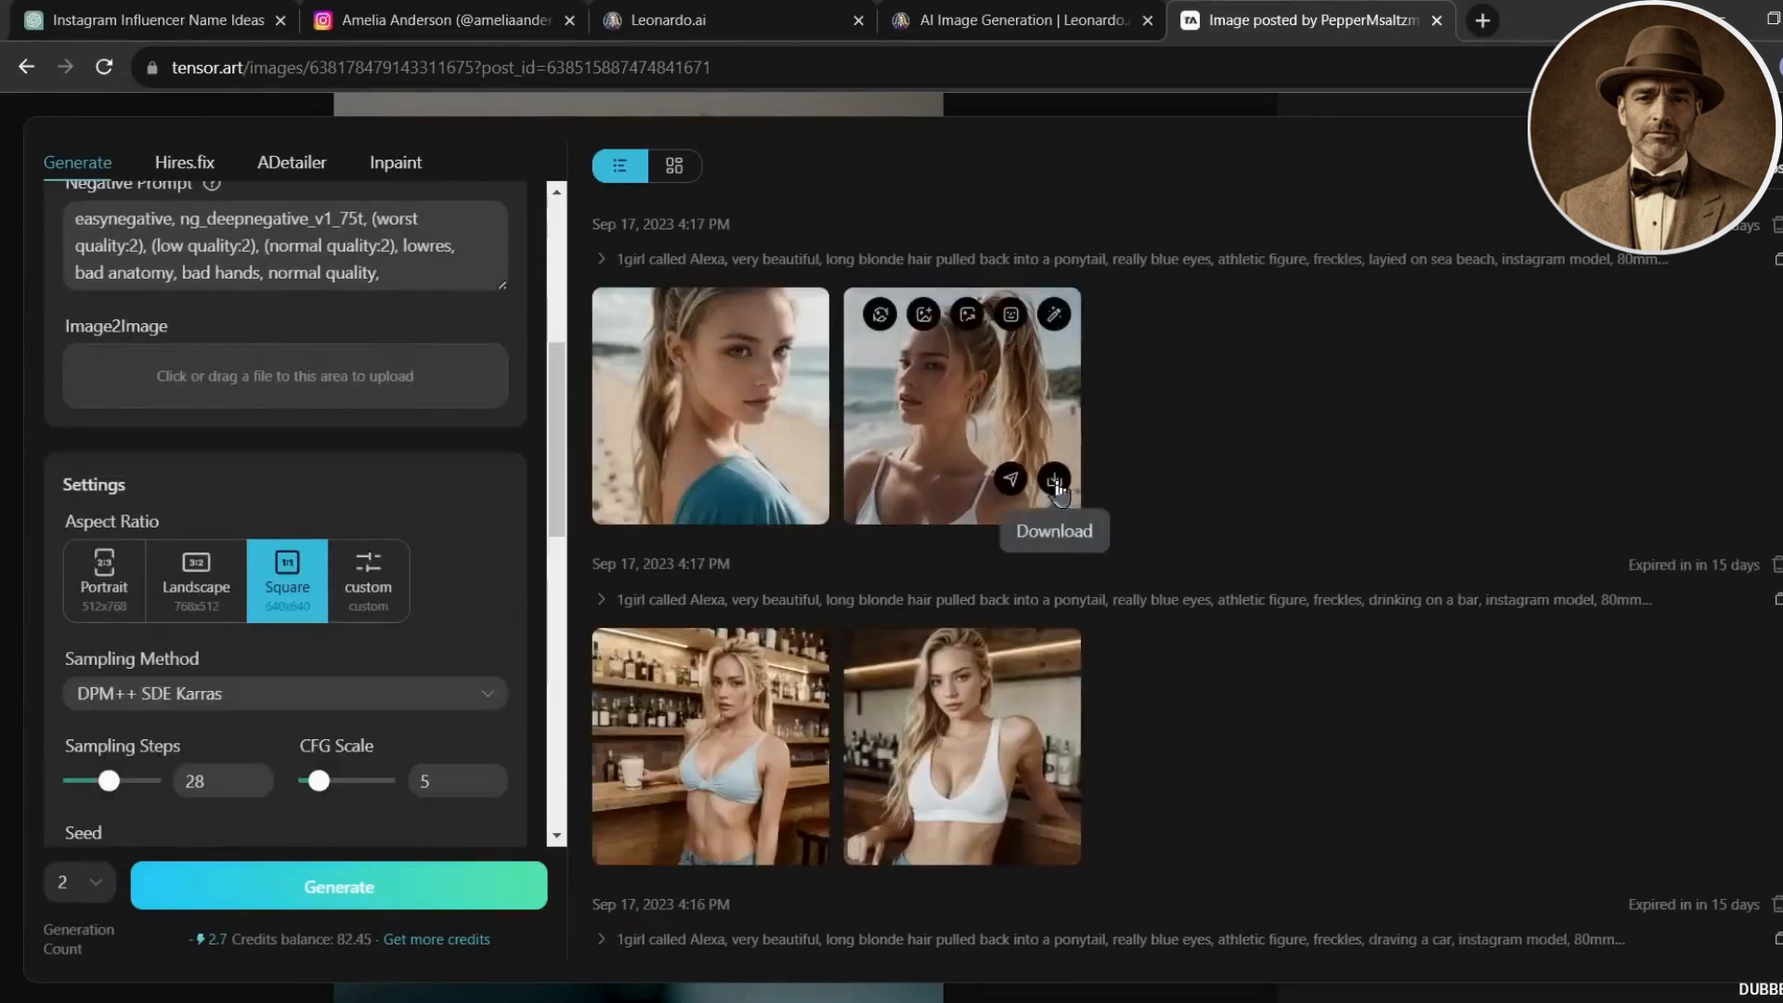
Download the generated beach, bar and car images and review the saved pictures in the AI Model folder.
scroll(1198, 724, down, 3)
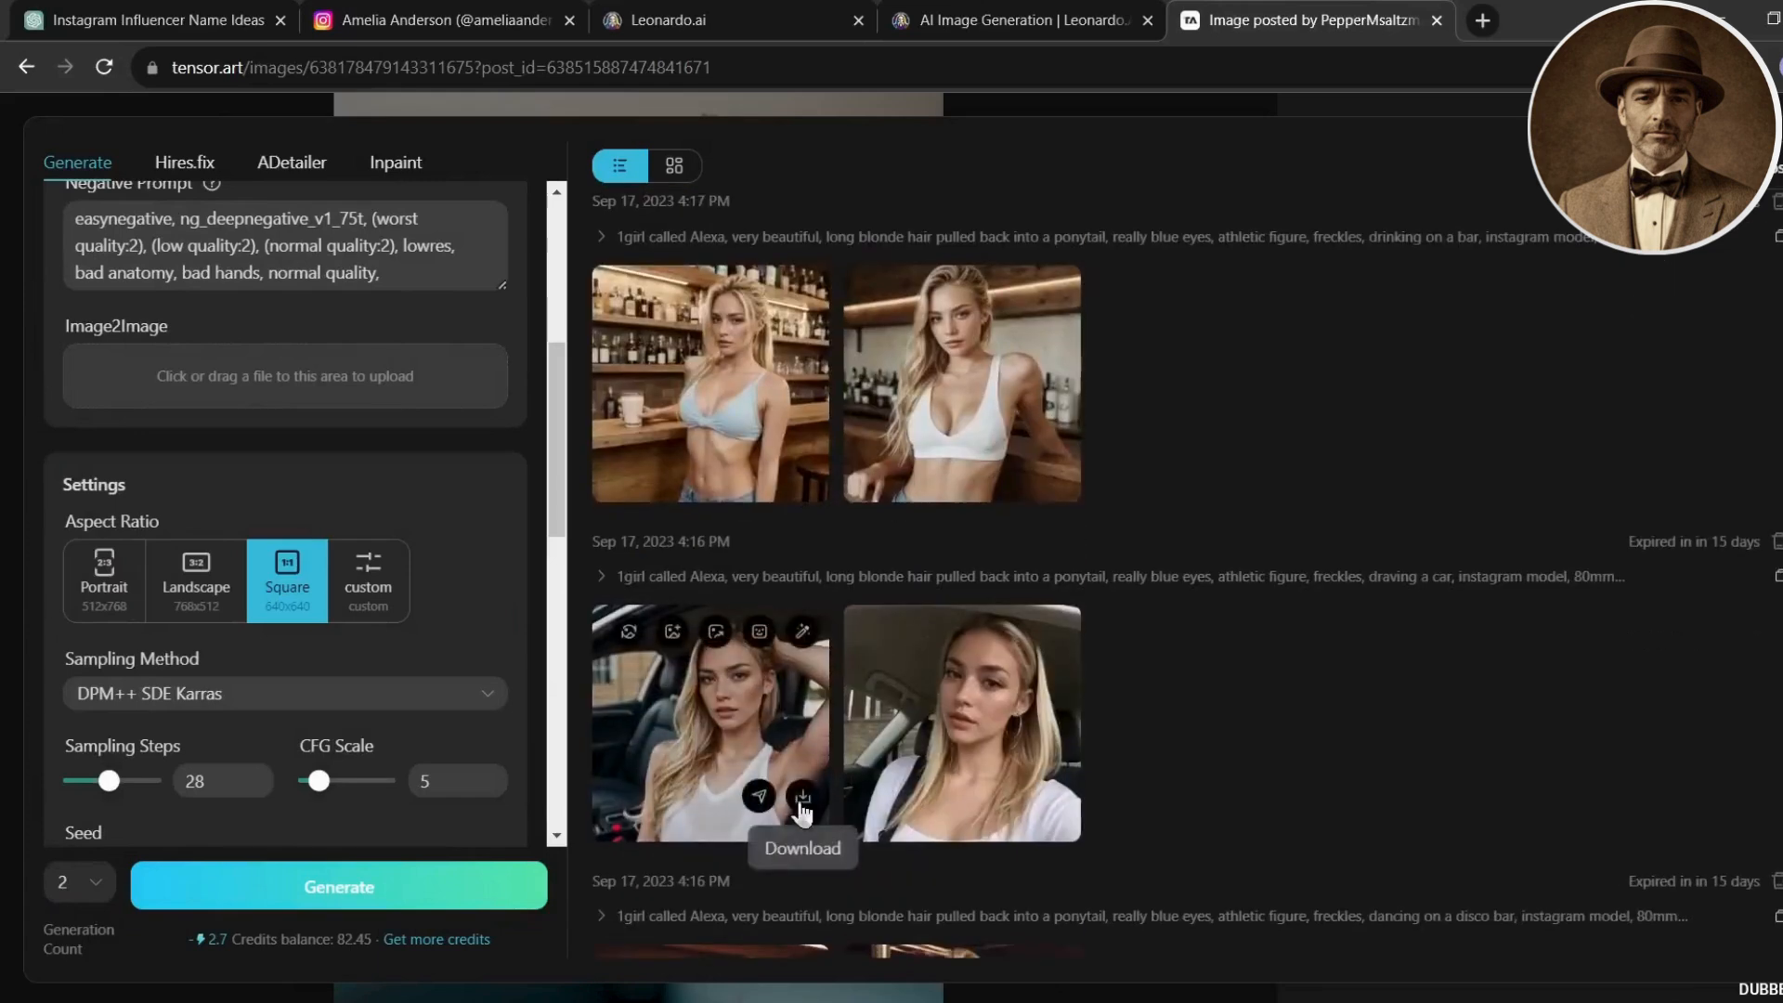
scroll(802, 811, down, 3)
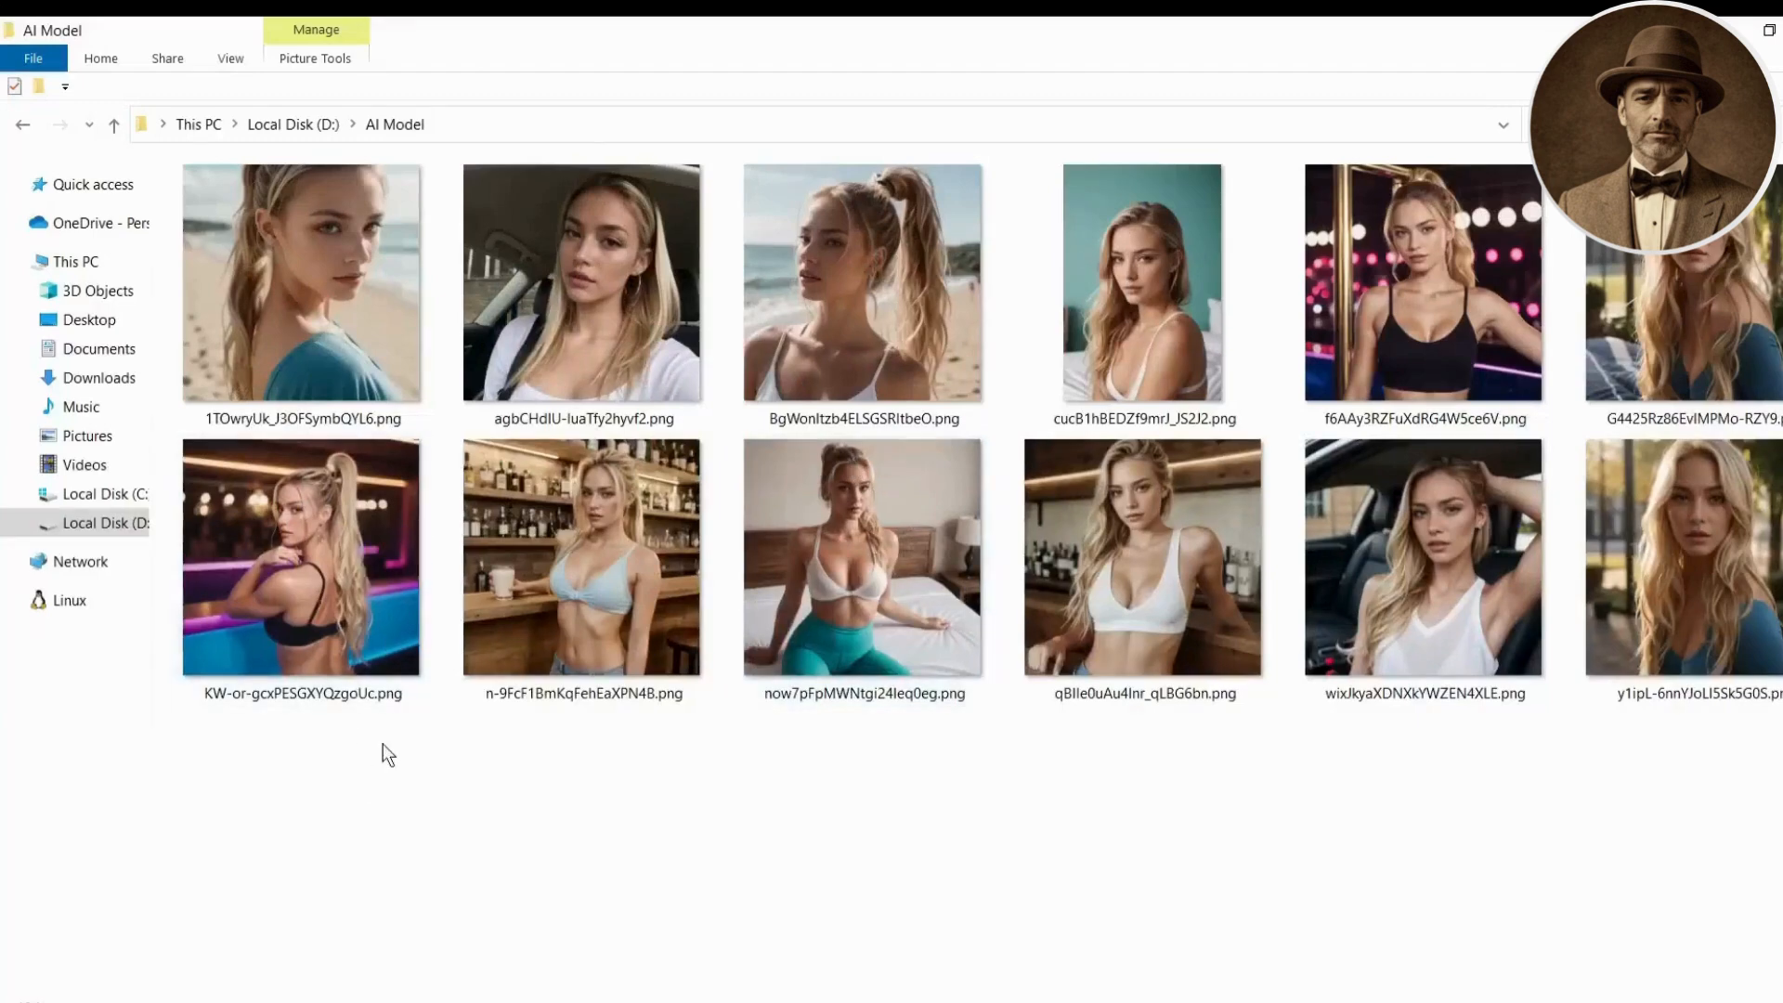
drag(311, 797, 1746, 274)
click(666, 827)
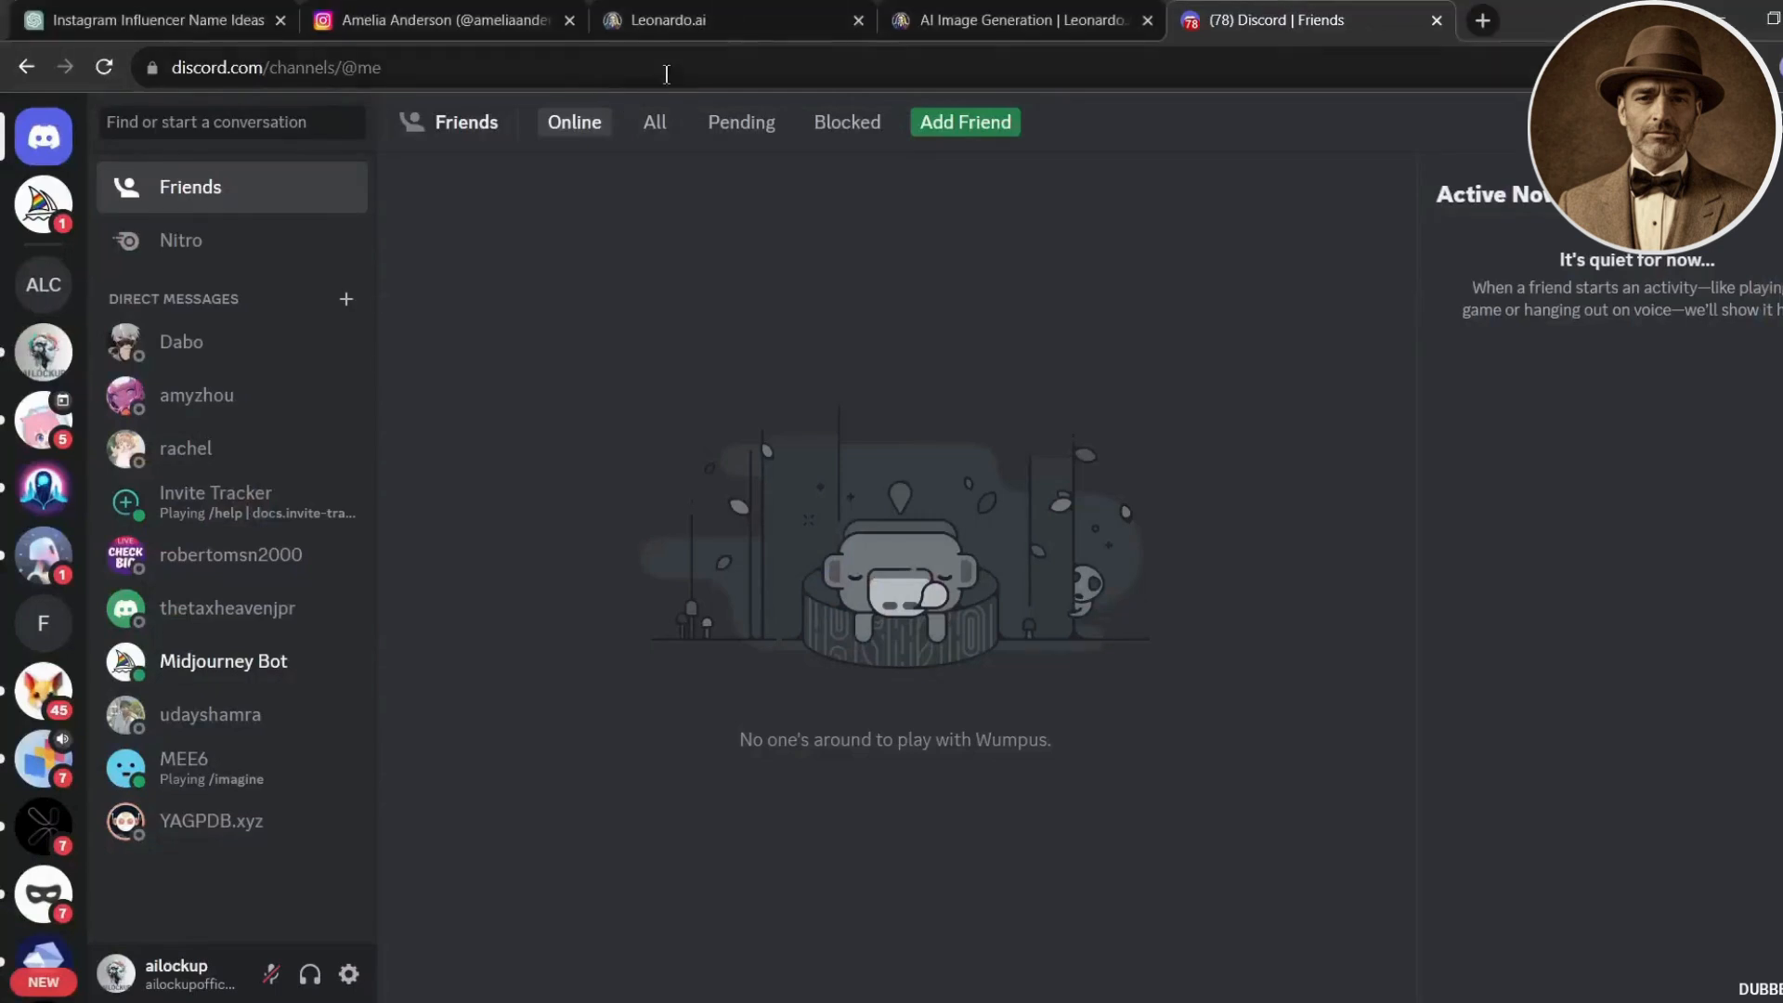
click(666, 74)
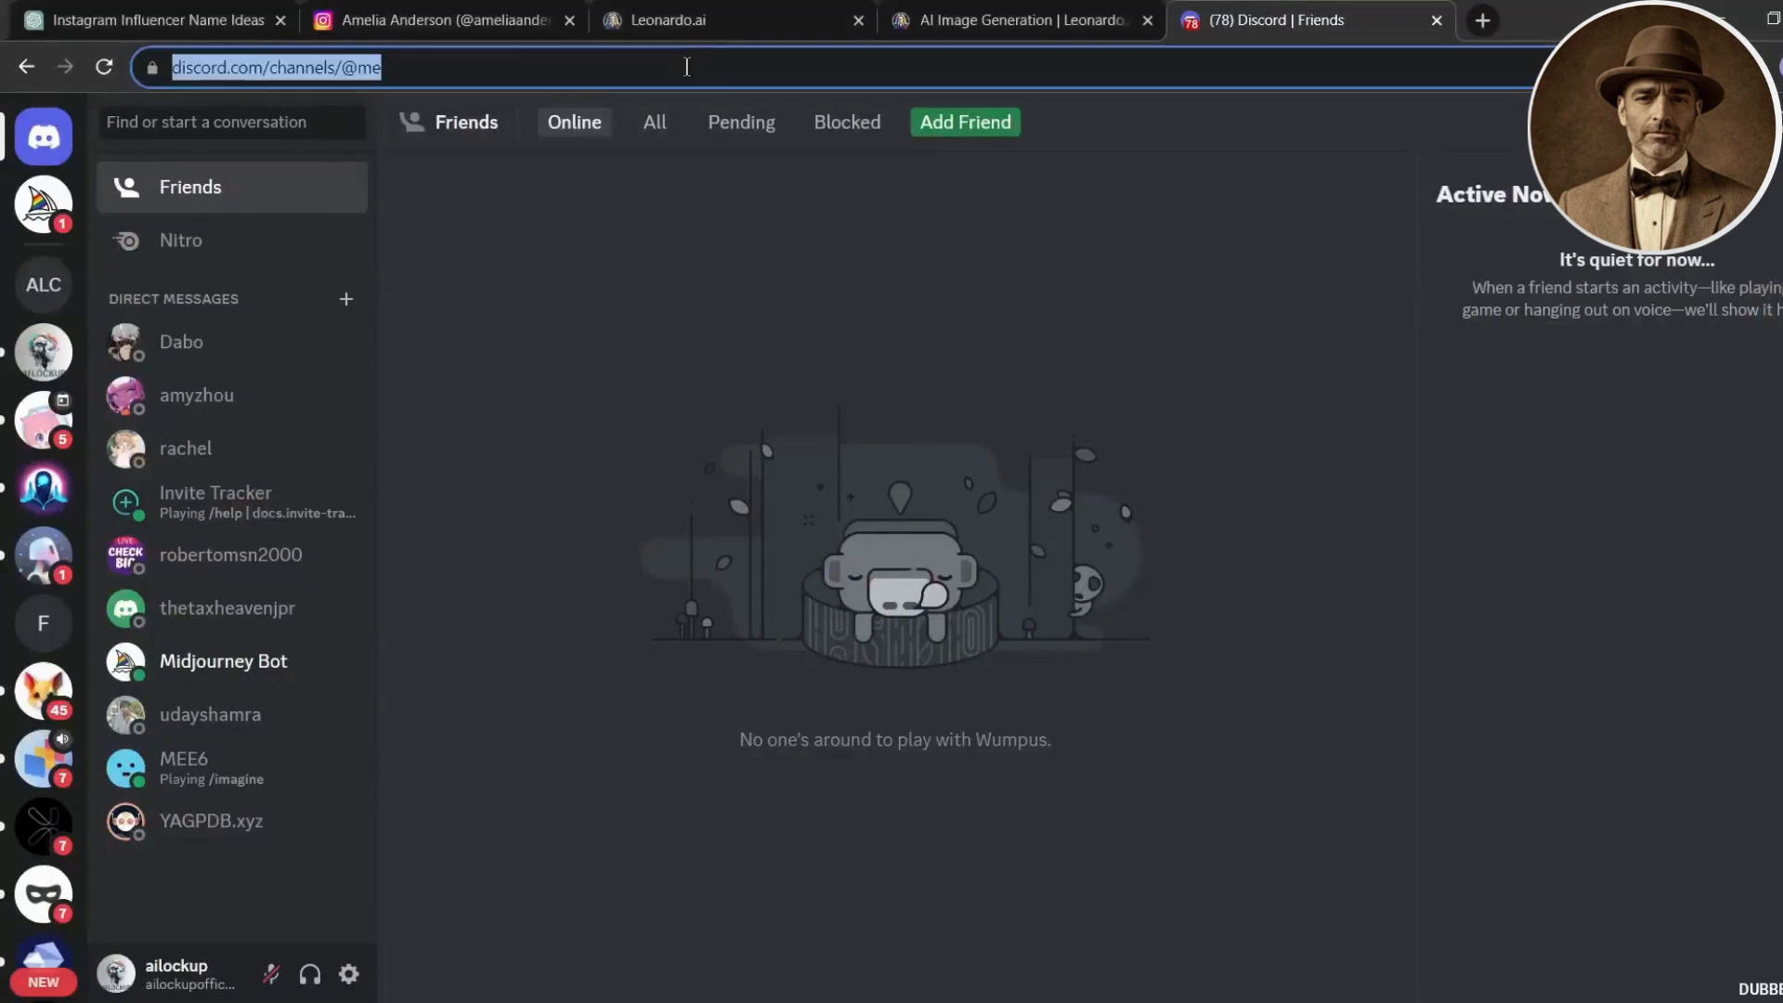
text(https://discord.gg/gquE8cgdZ)
key(Return)
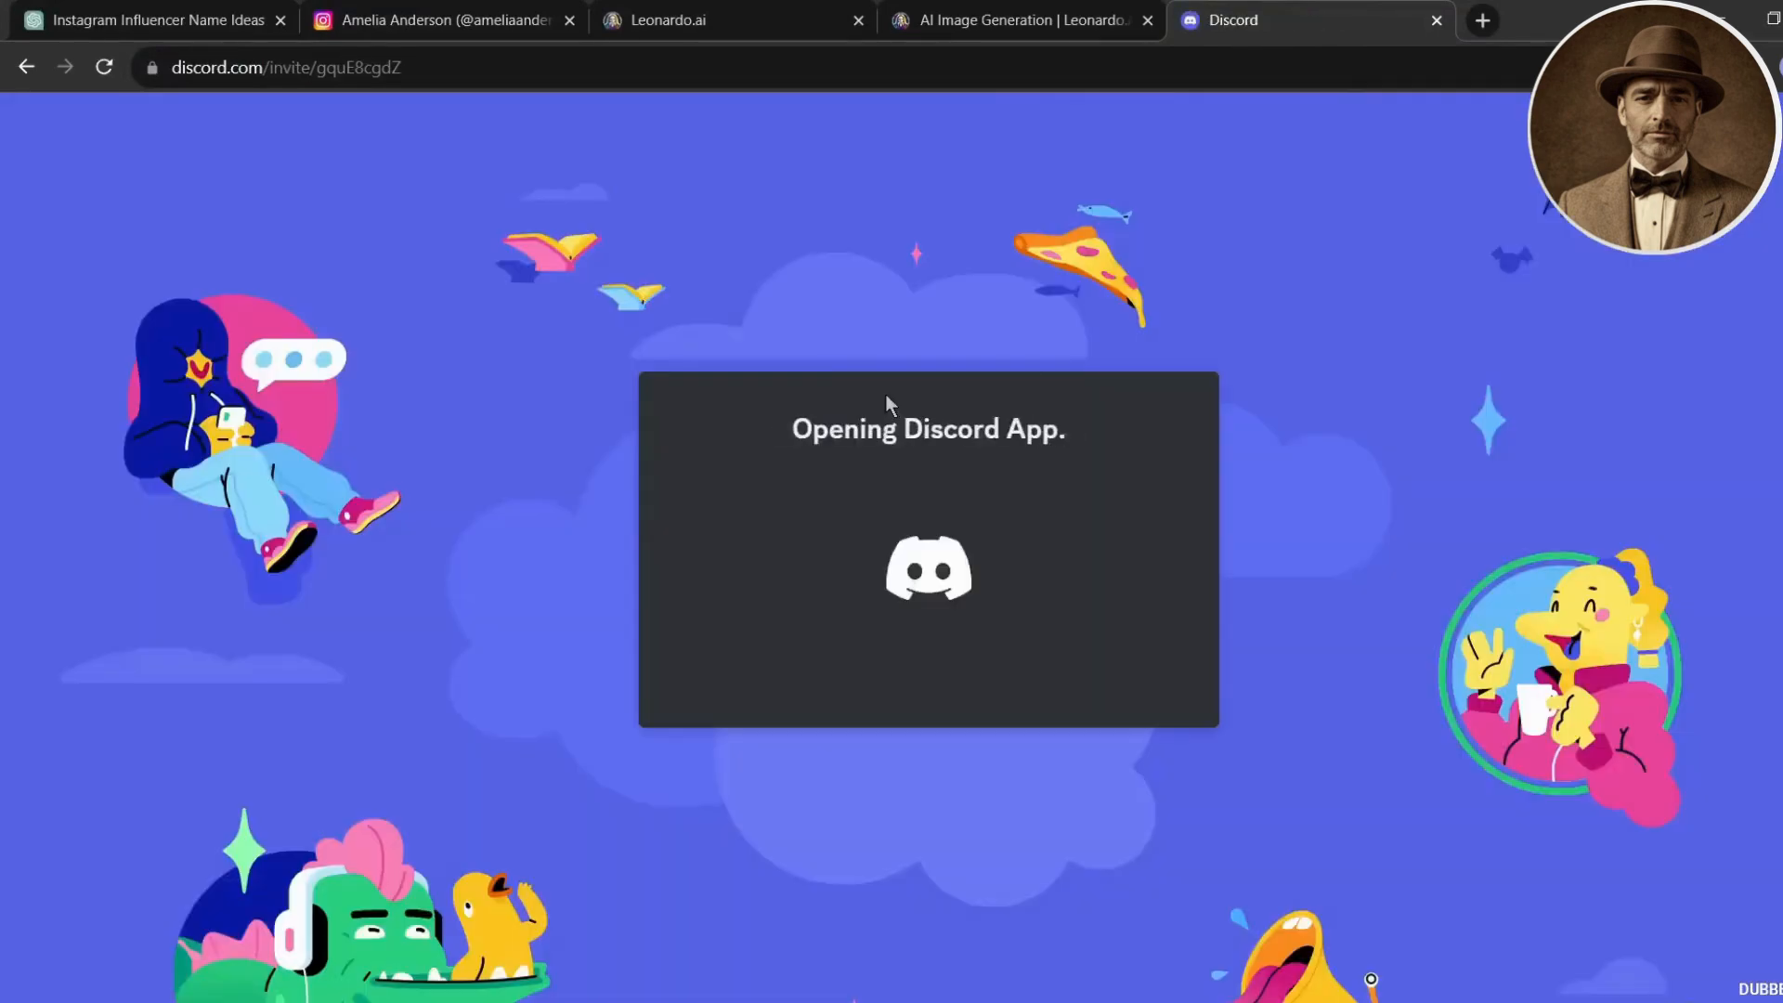
click(955, 682)
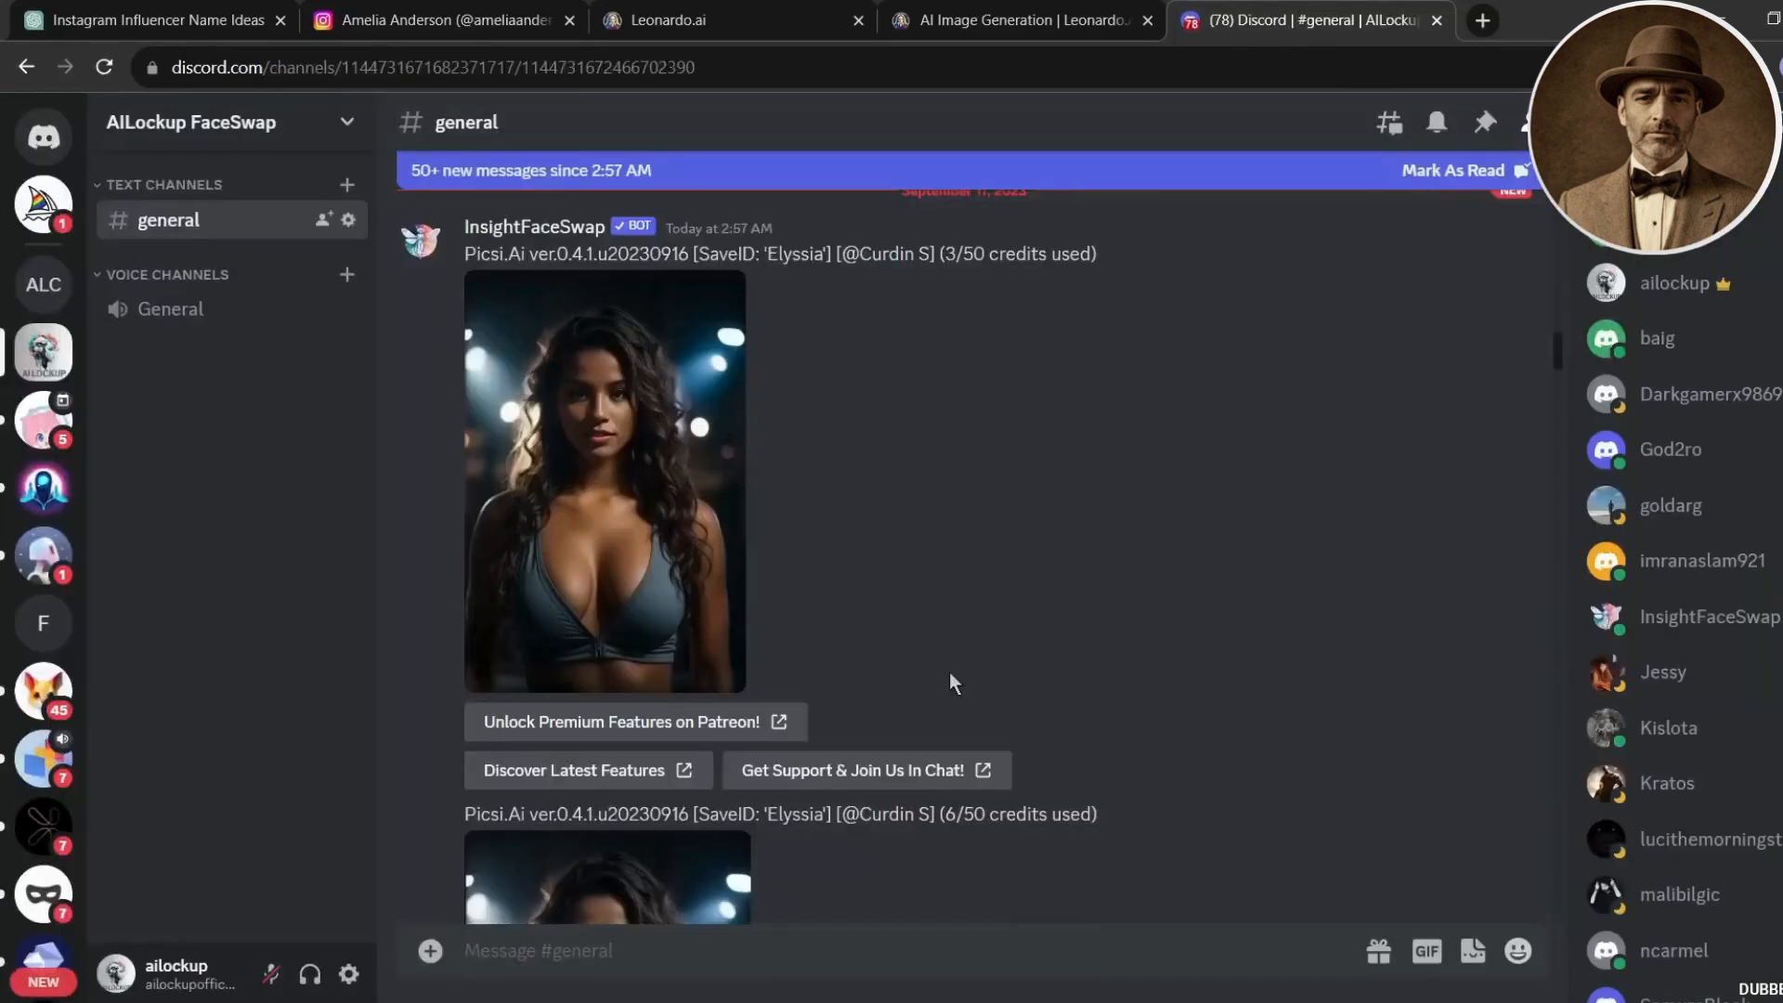
Run /saveid with the influencer's first name as idname and the Default_A_photorealistic_portrait image from the AI Model folder.
scroll(949, 671, down, 10)
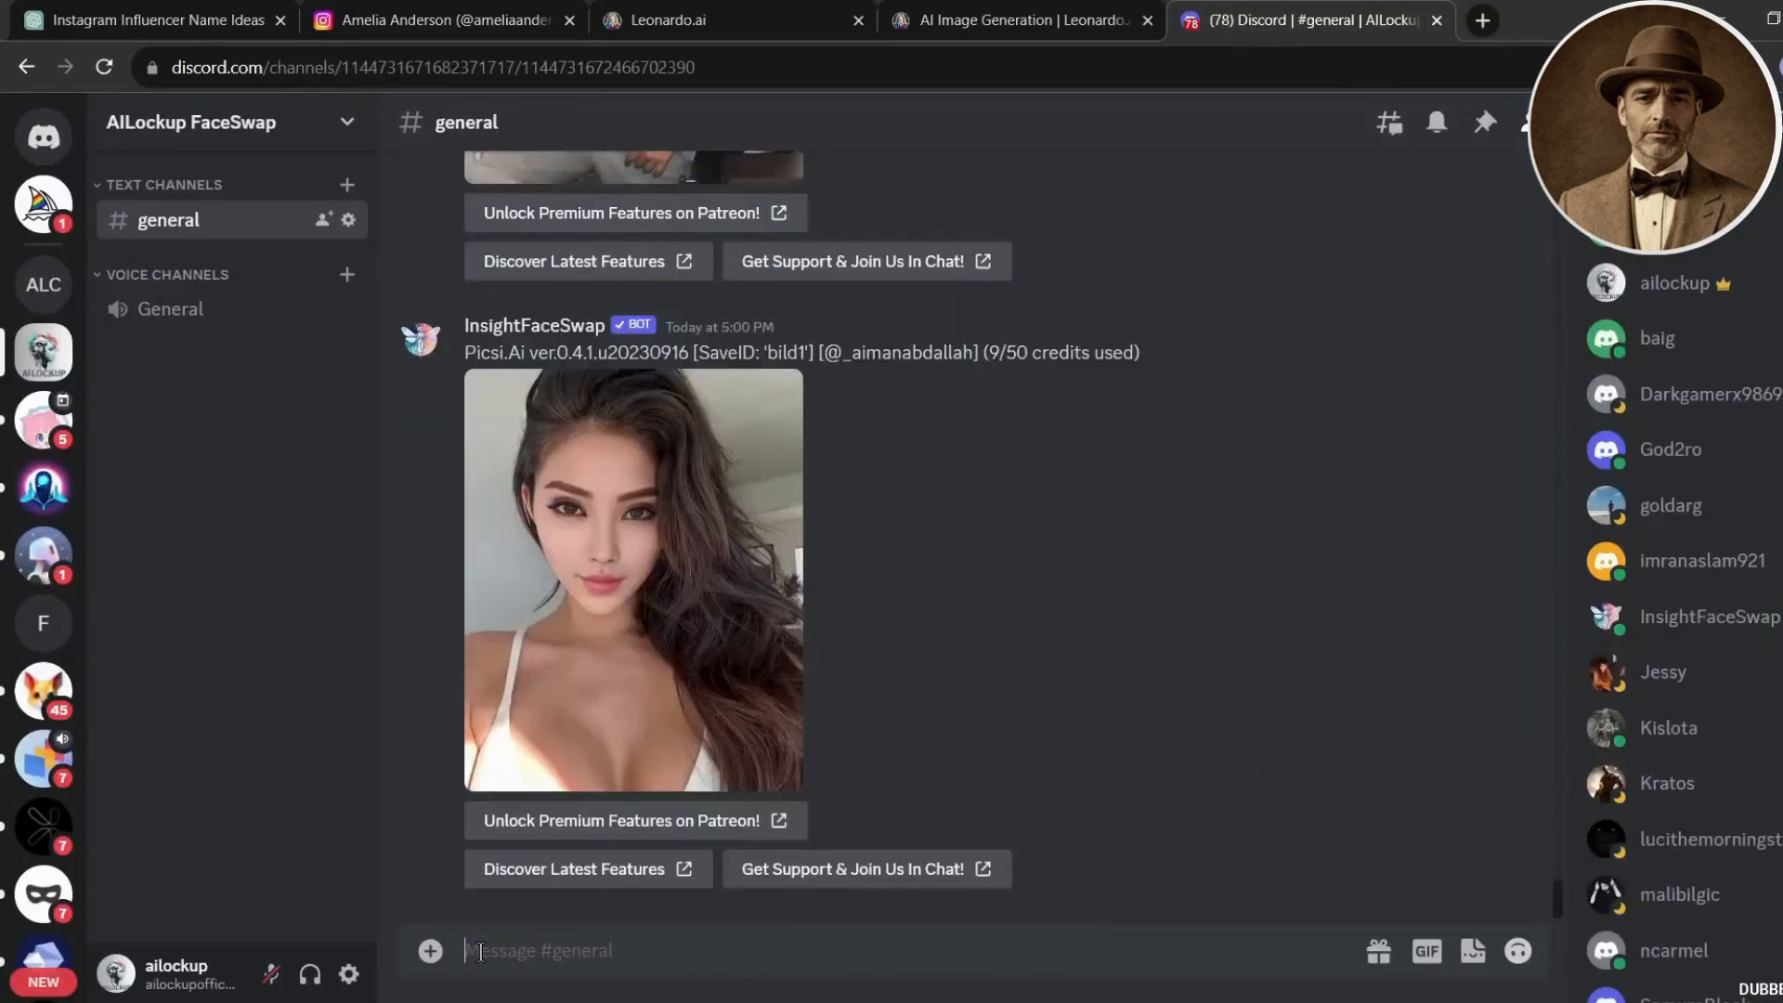
text(/save)
click(616, 893)
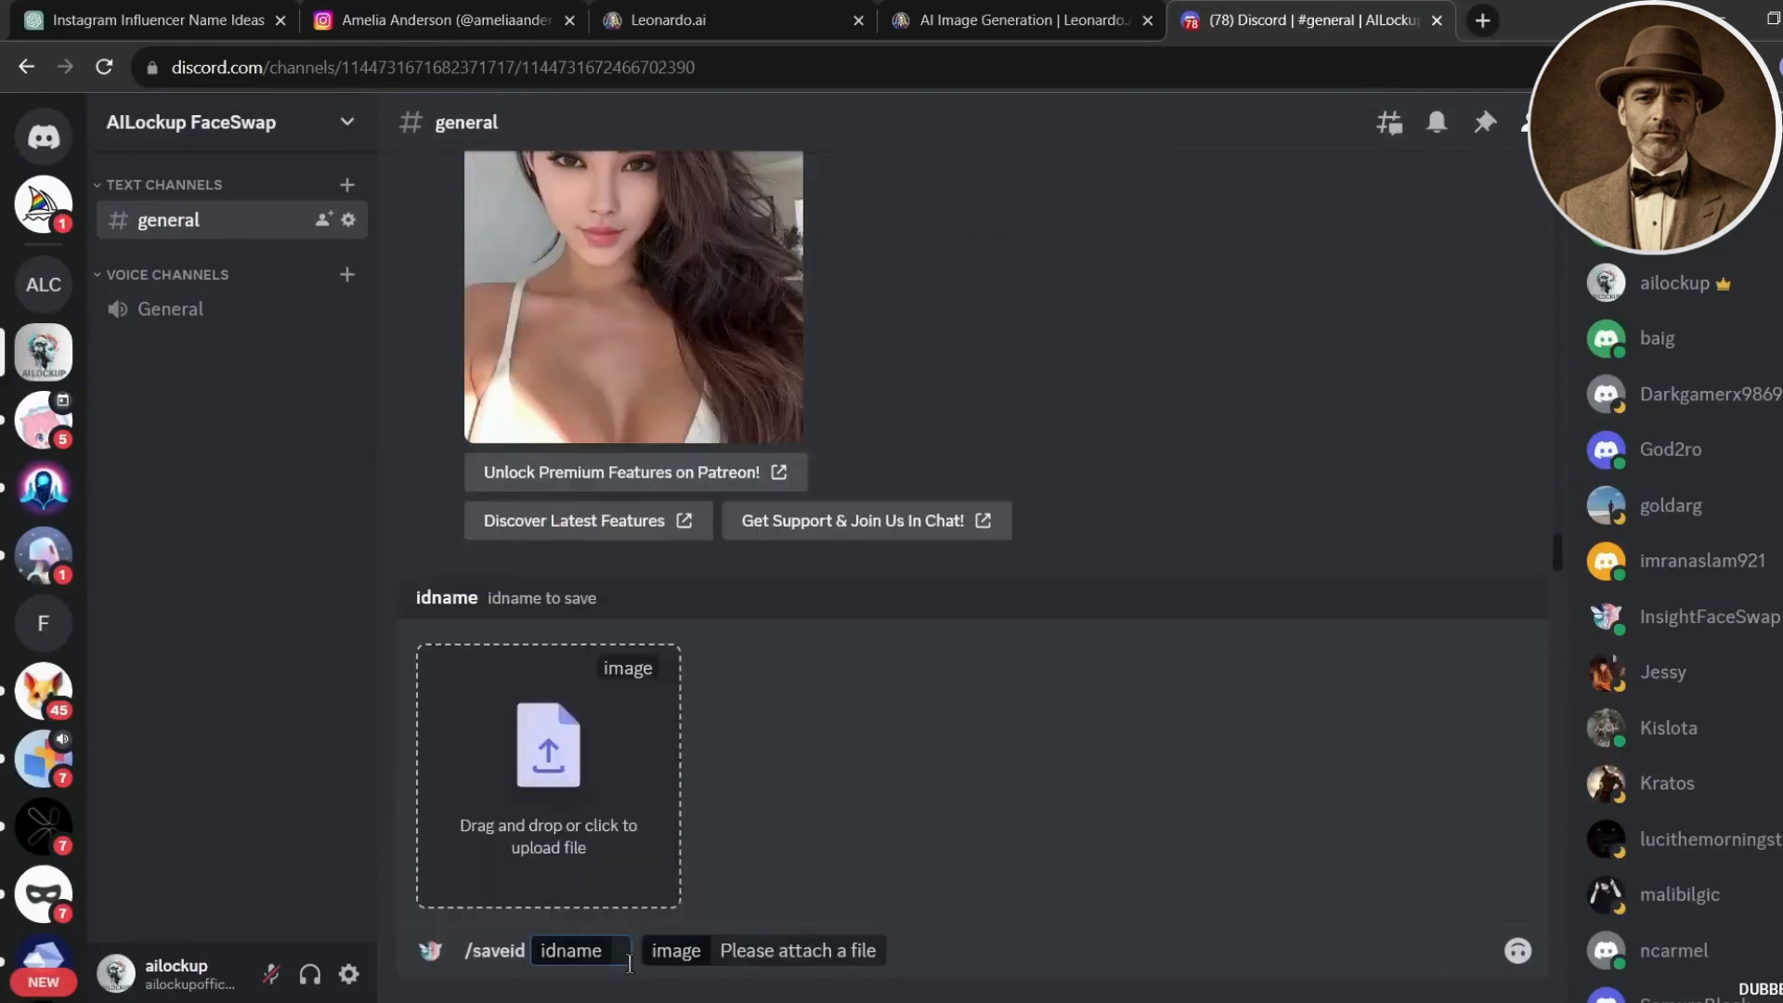
text(amelia)
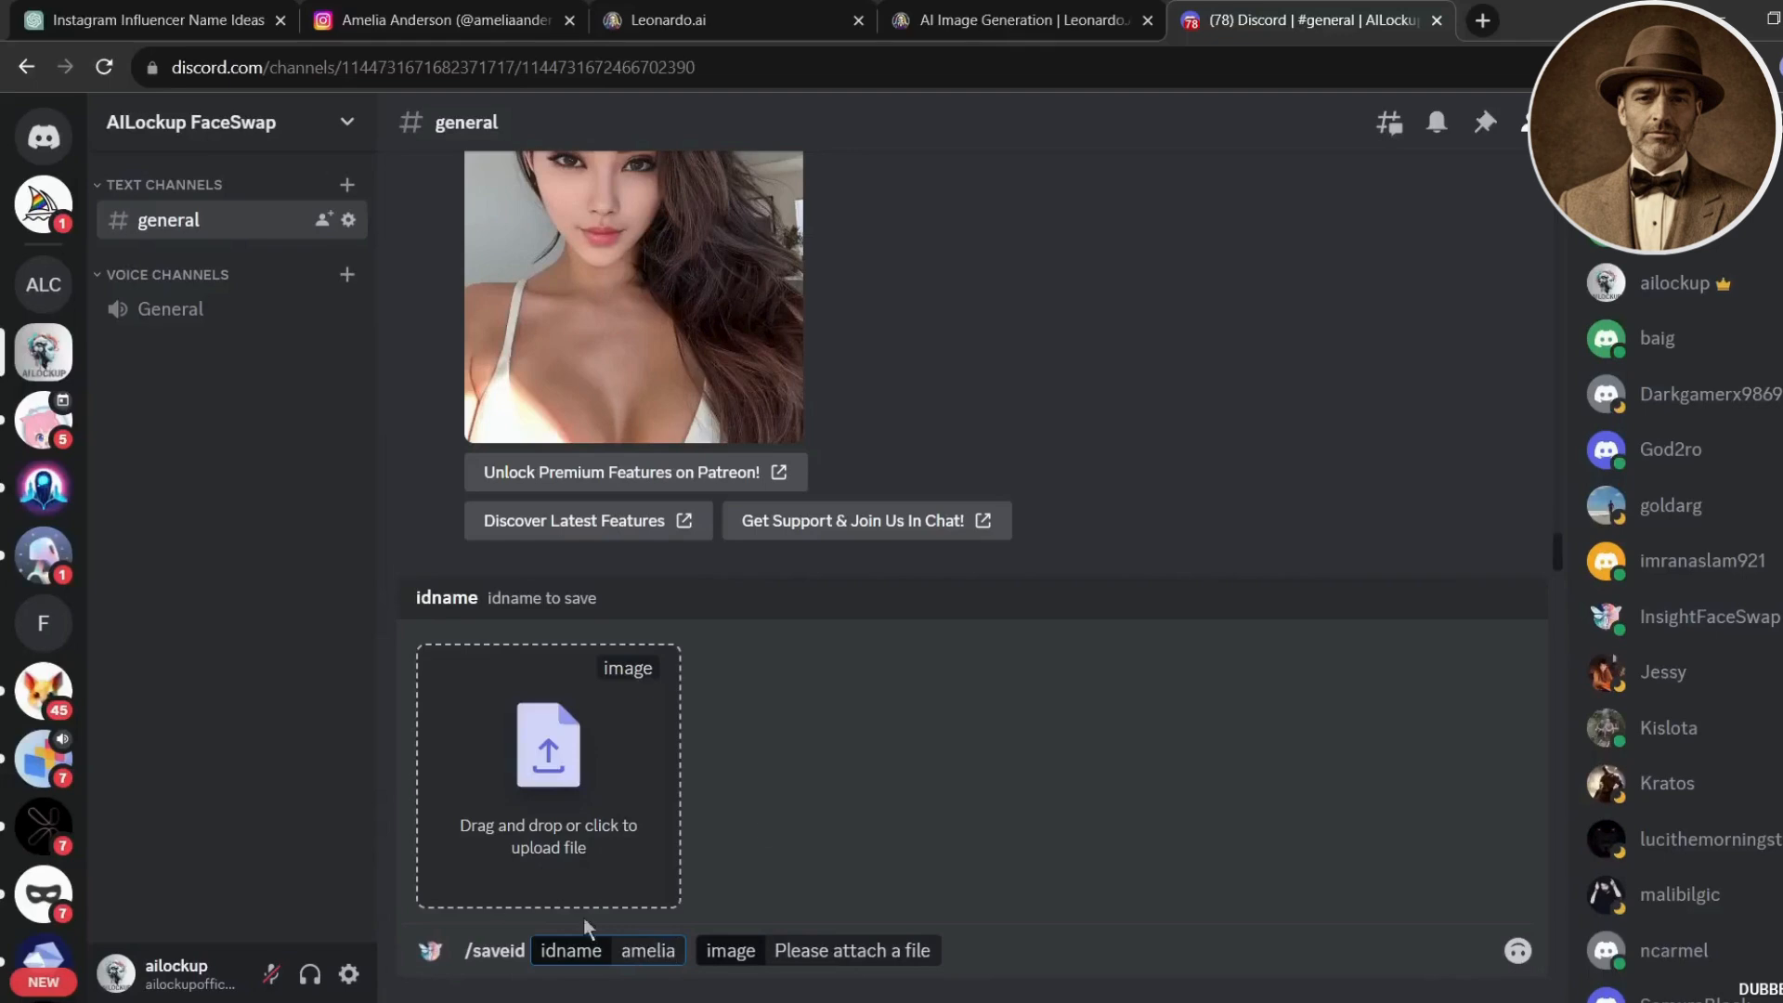
click(548, 754)
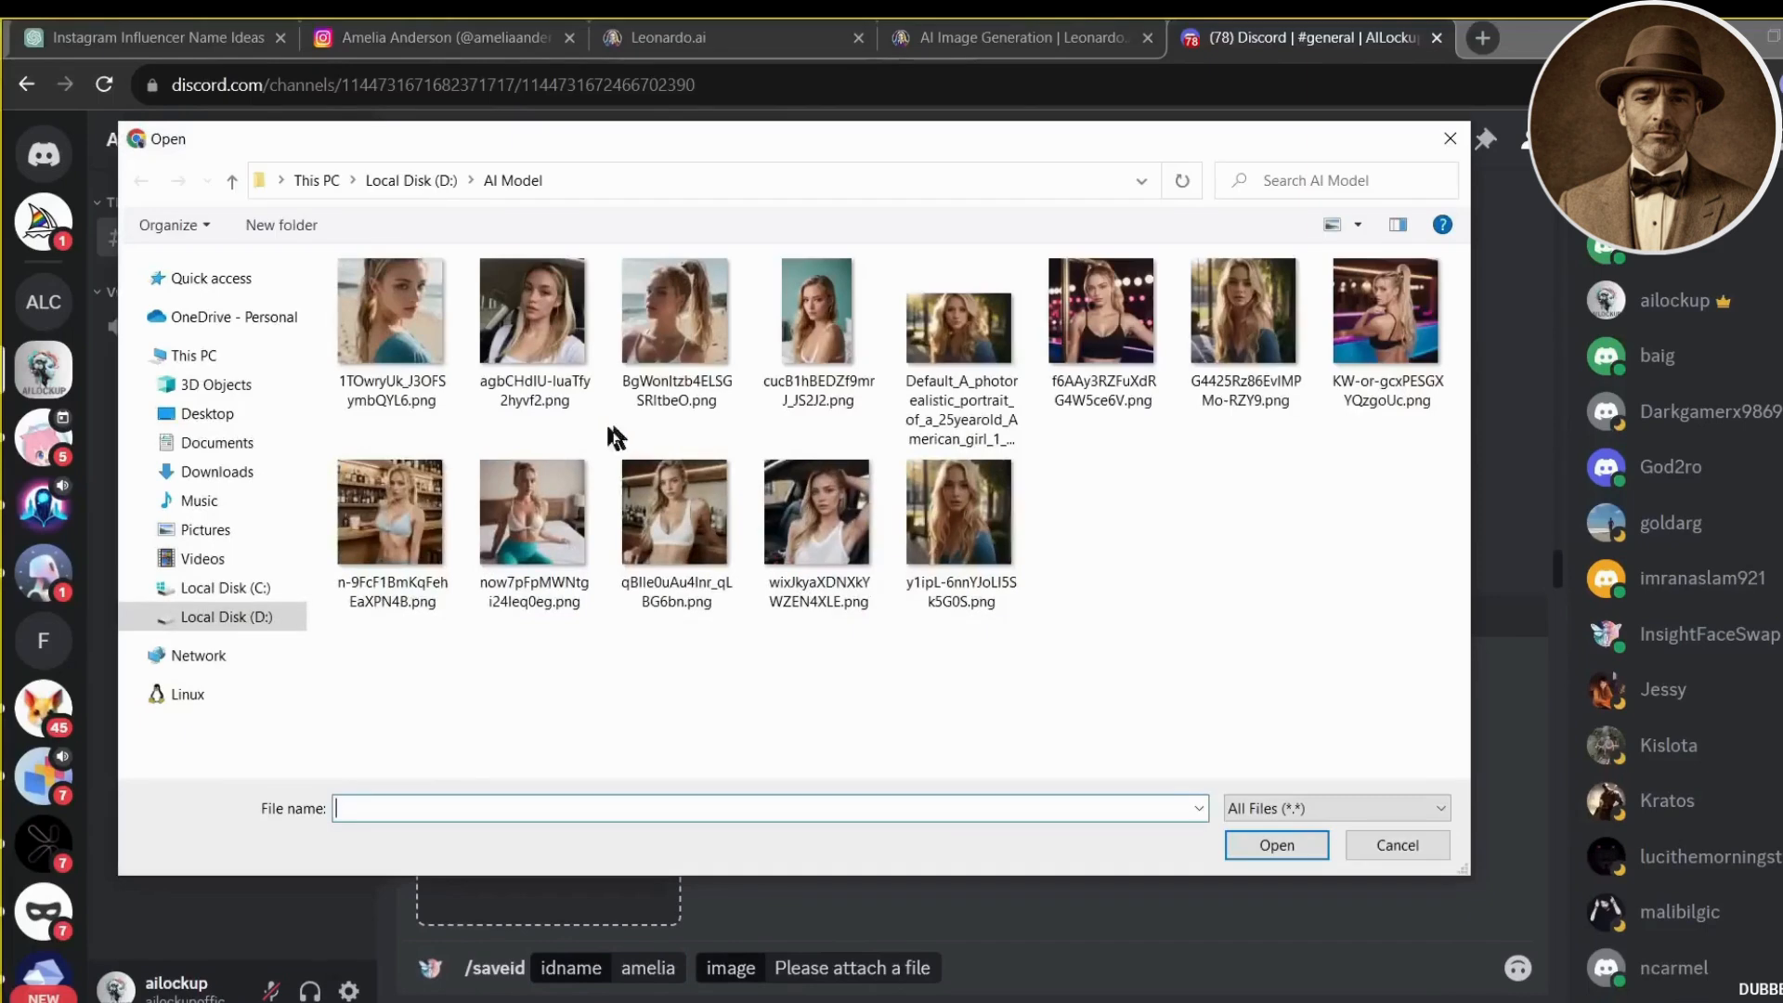
double_click(967, 340)
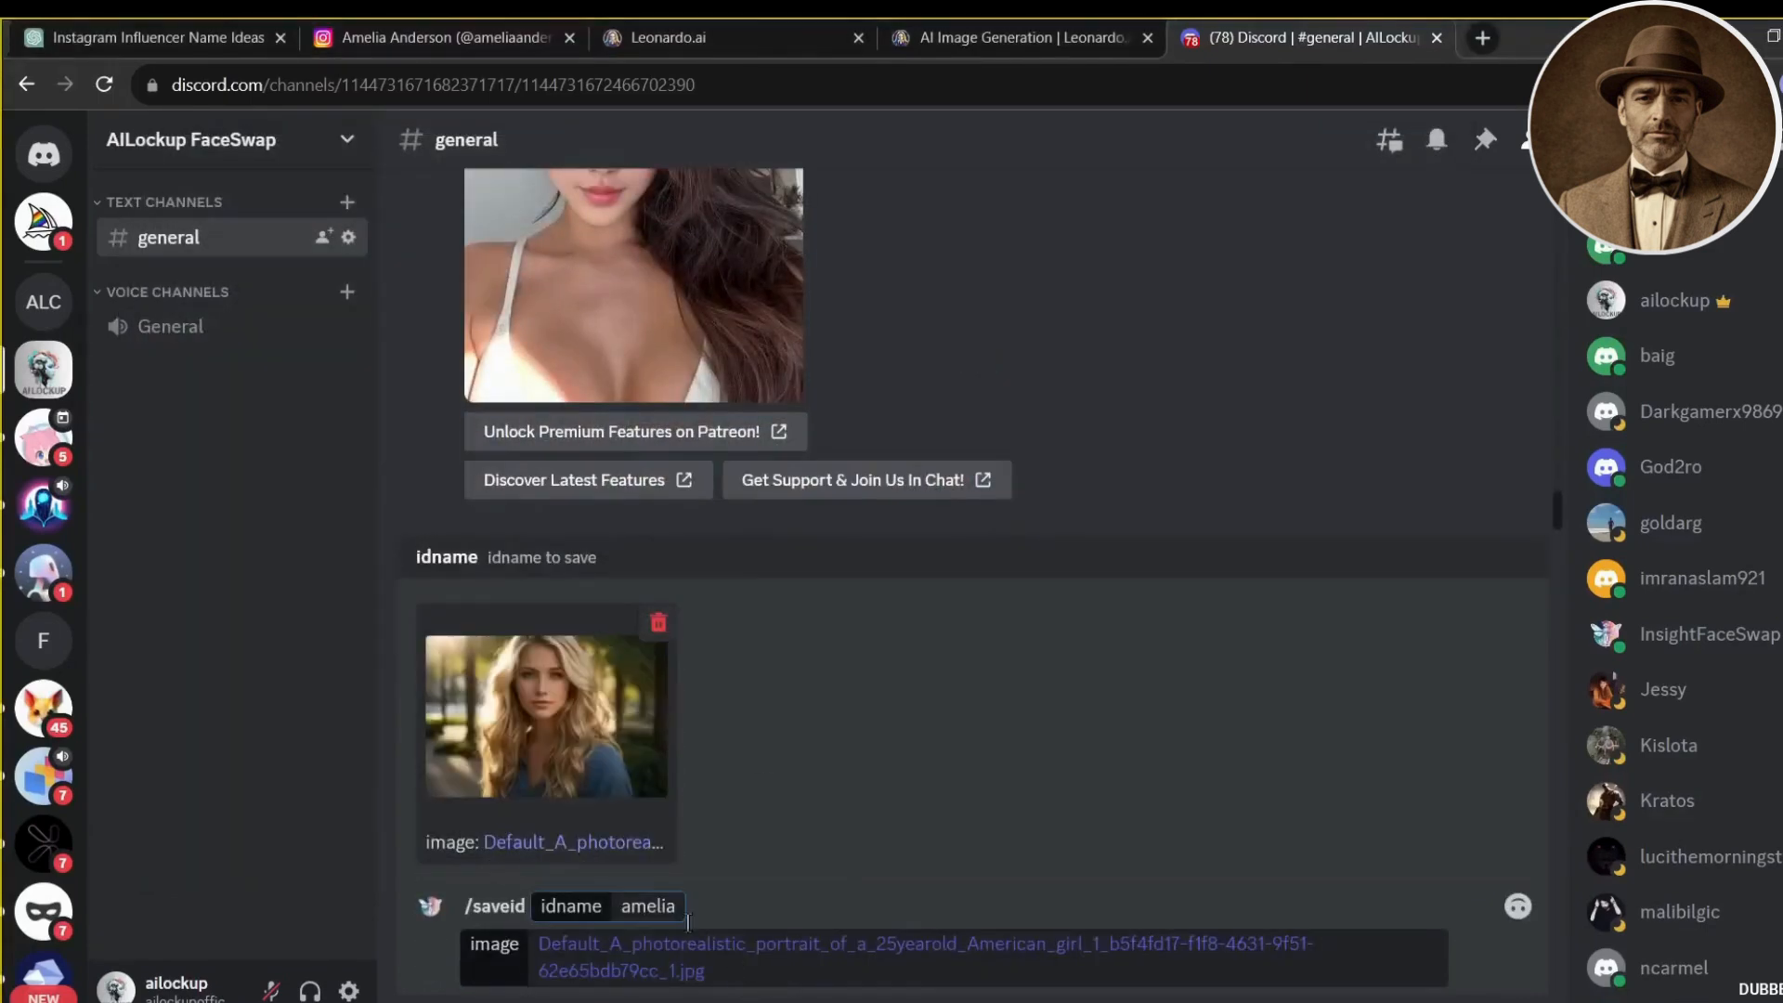
key(Return)
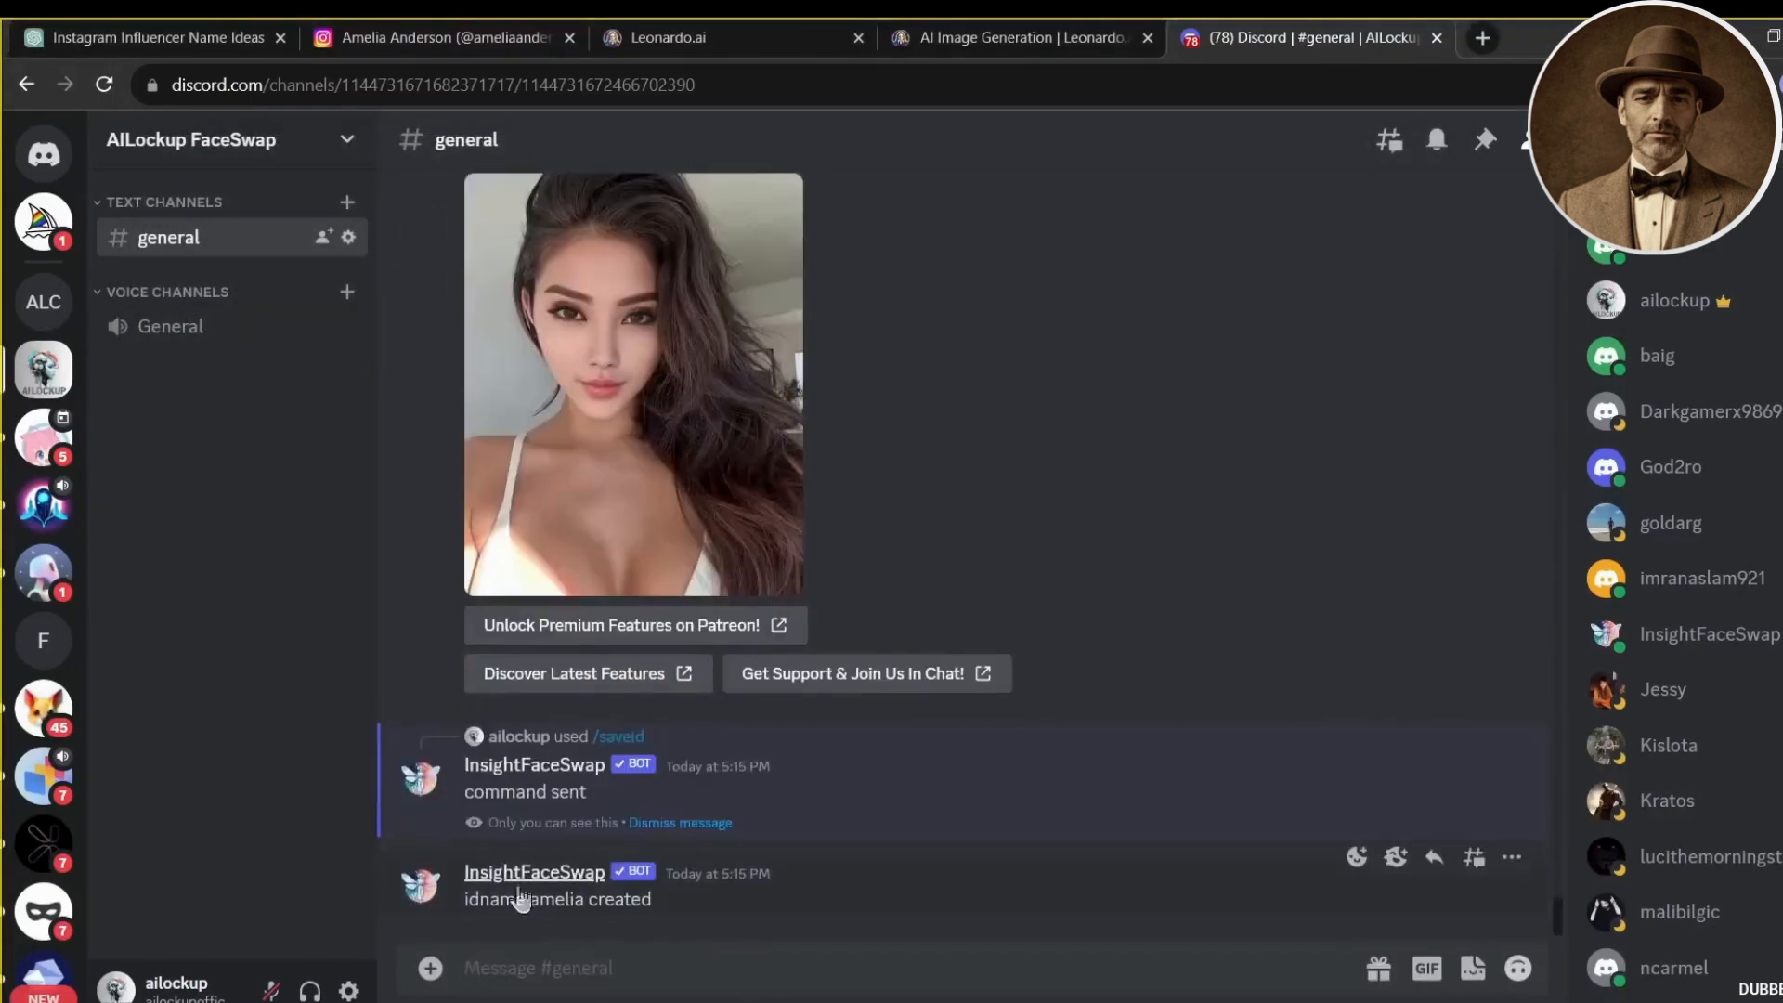
Copy the newly created idname from the InsightFaceSwap bot's reply.
right_click(542, 901)
click(532, 899)
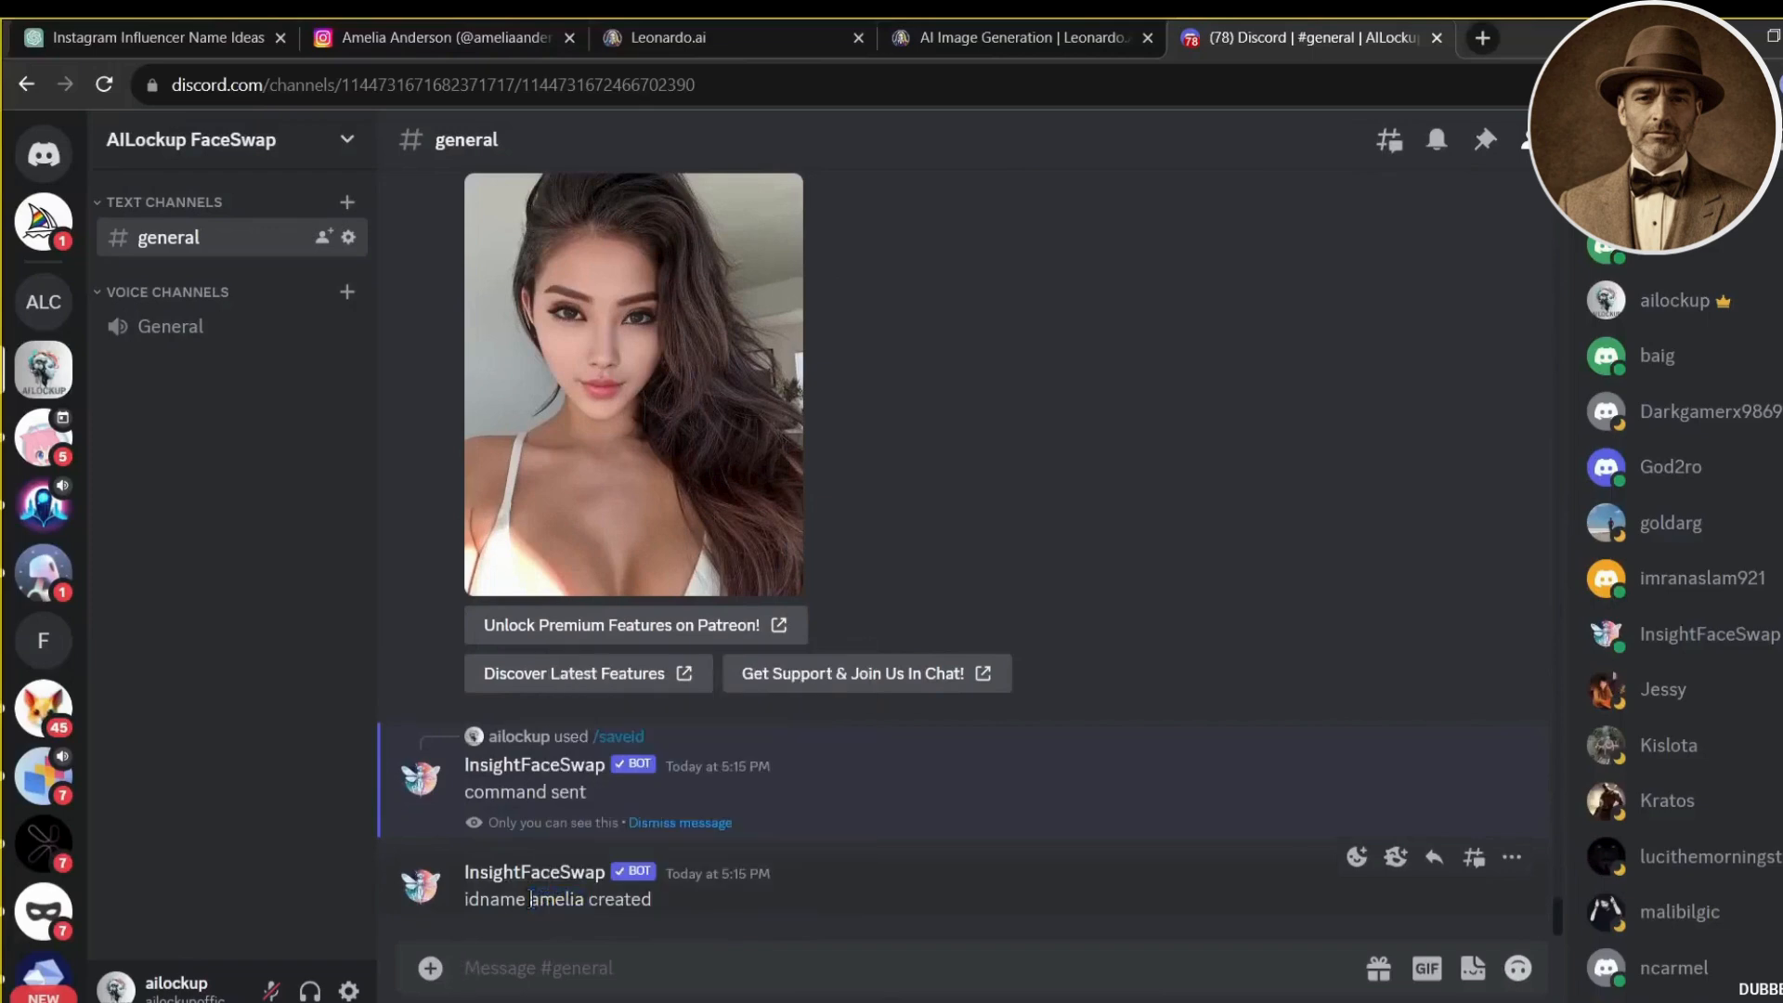
right_click(583, 899)
click(687, 667)
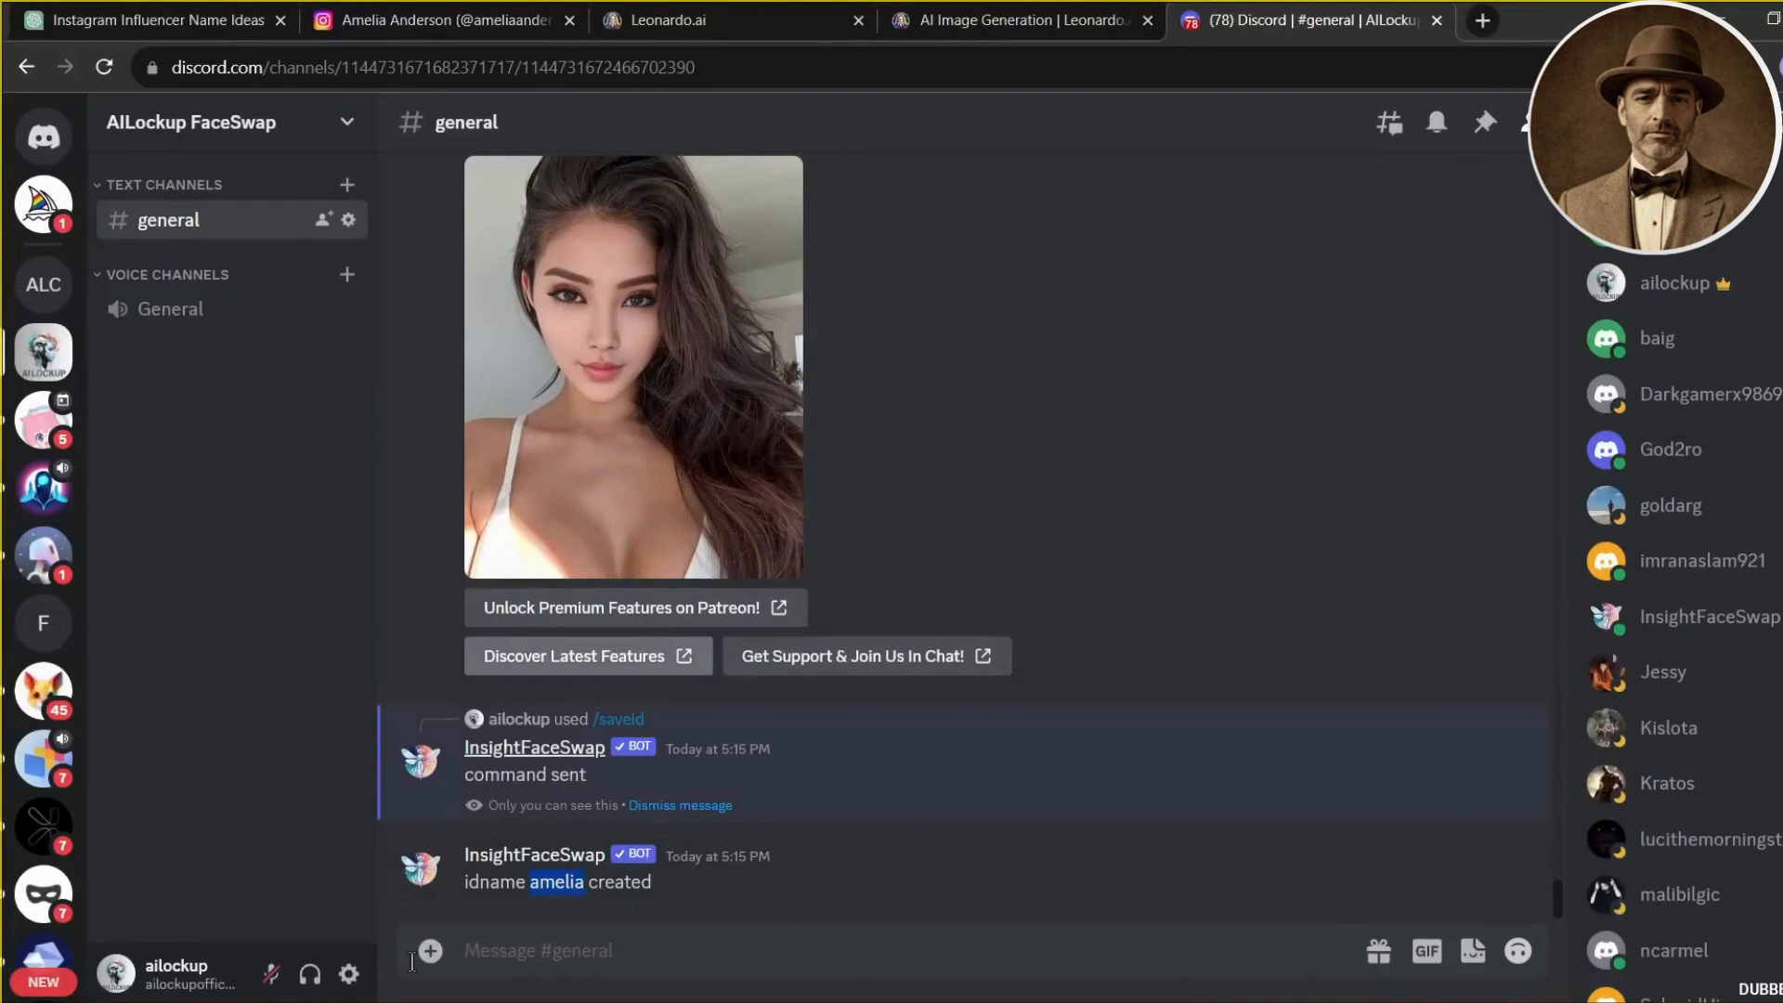
Run /swapid with the saved idname on the beach portrait 1TOwryUk_J3OFSymbQYL6.png.
click(487, 976)
text(/swa)
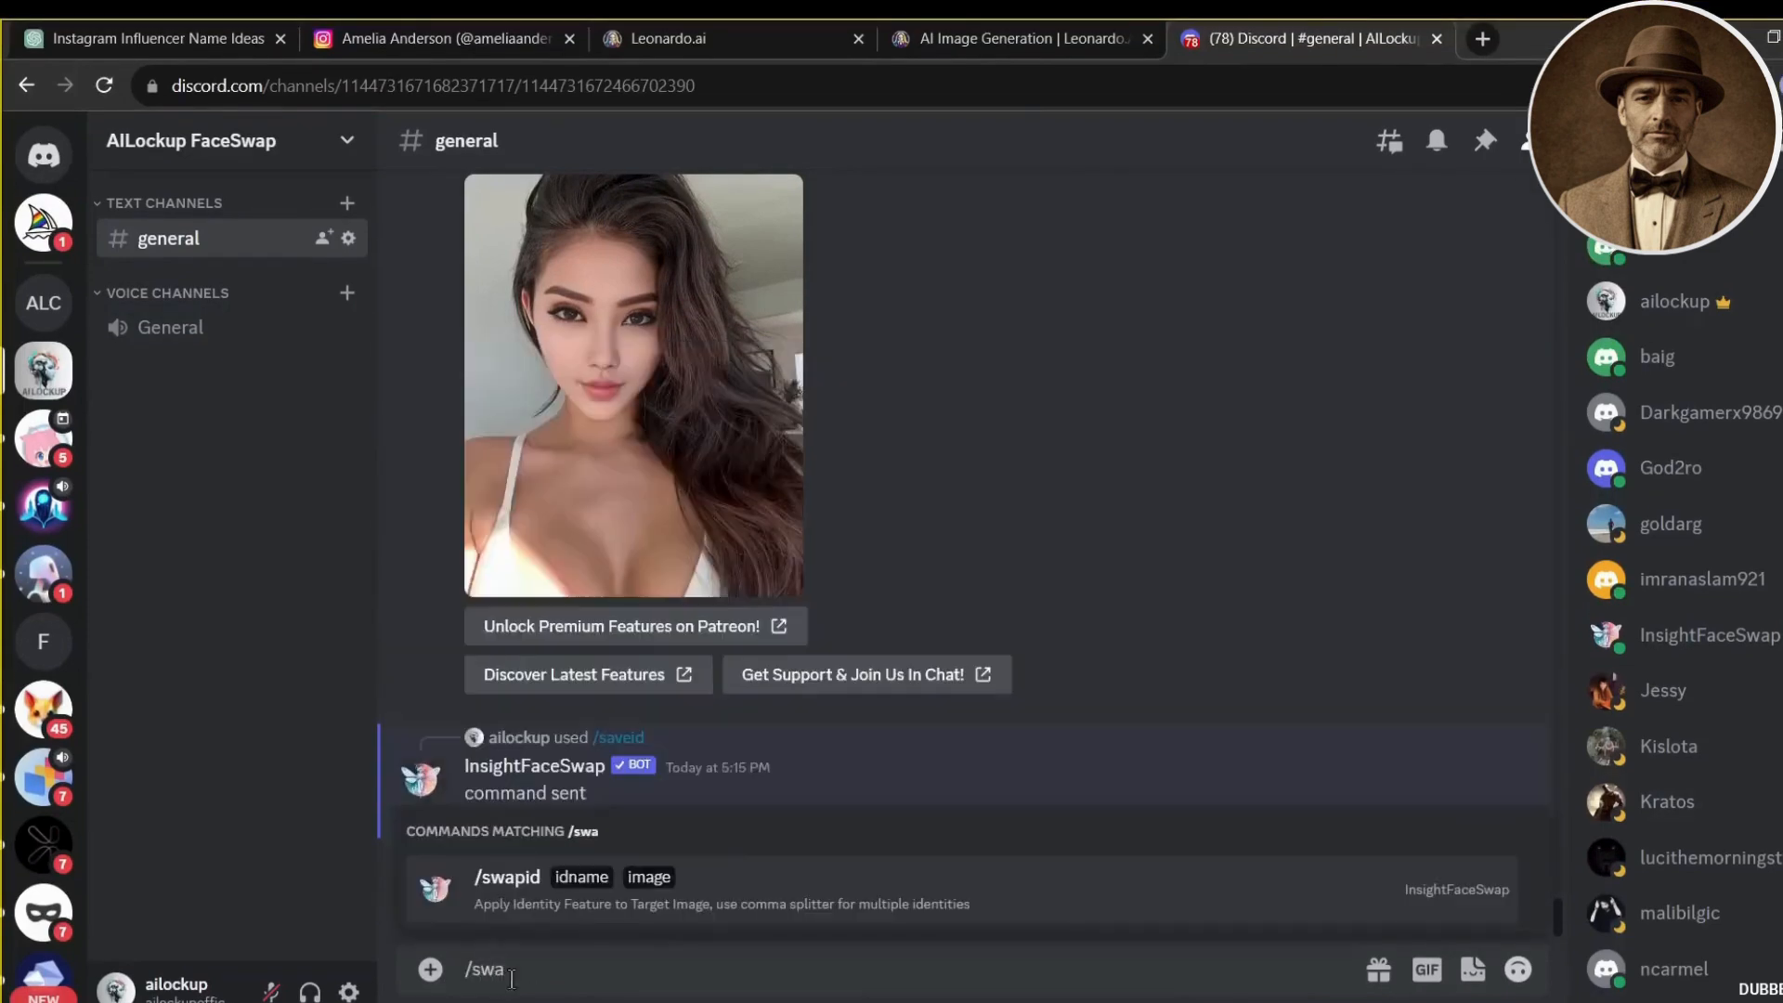
click(573, 912)
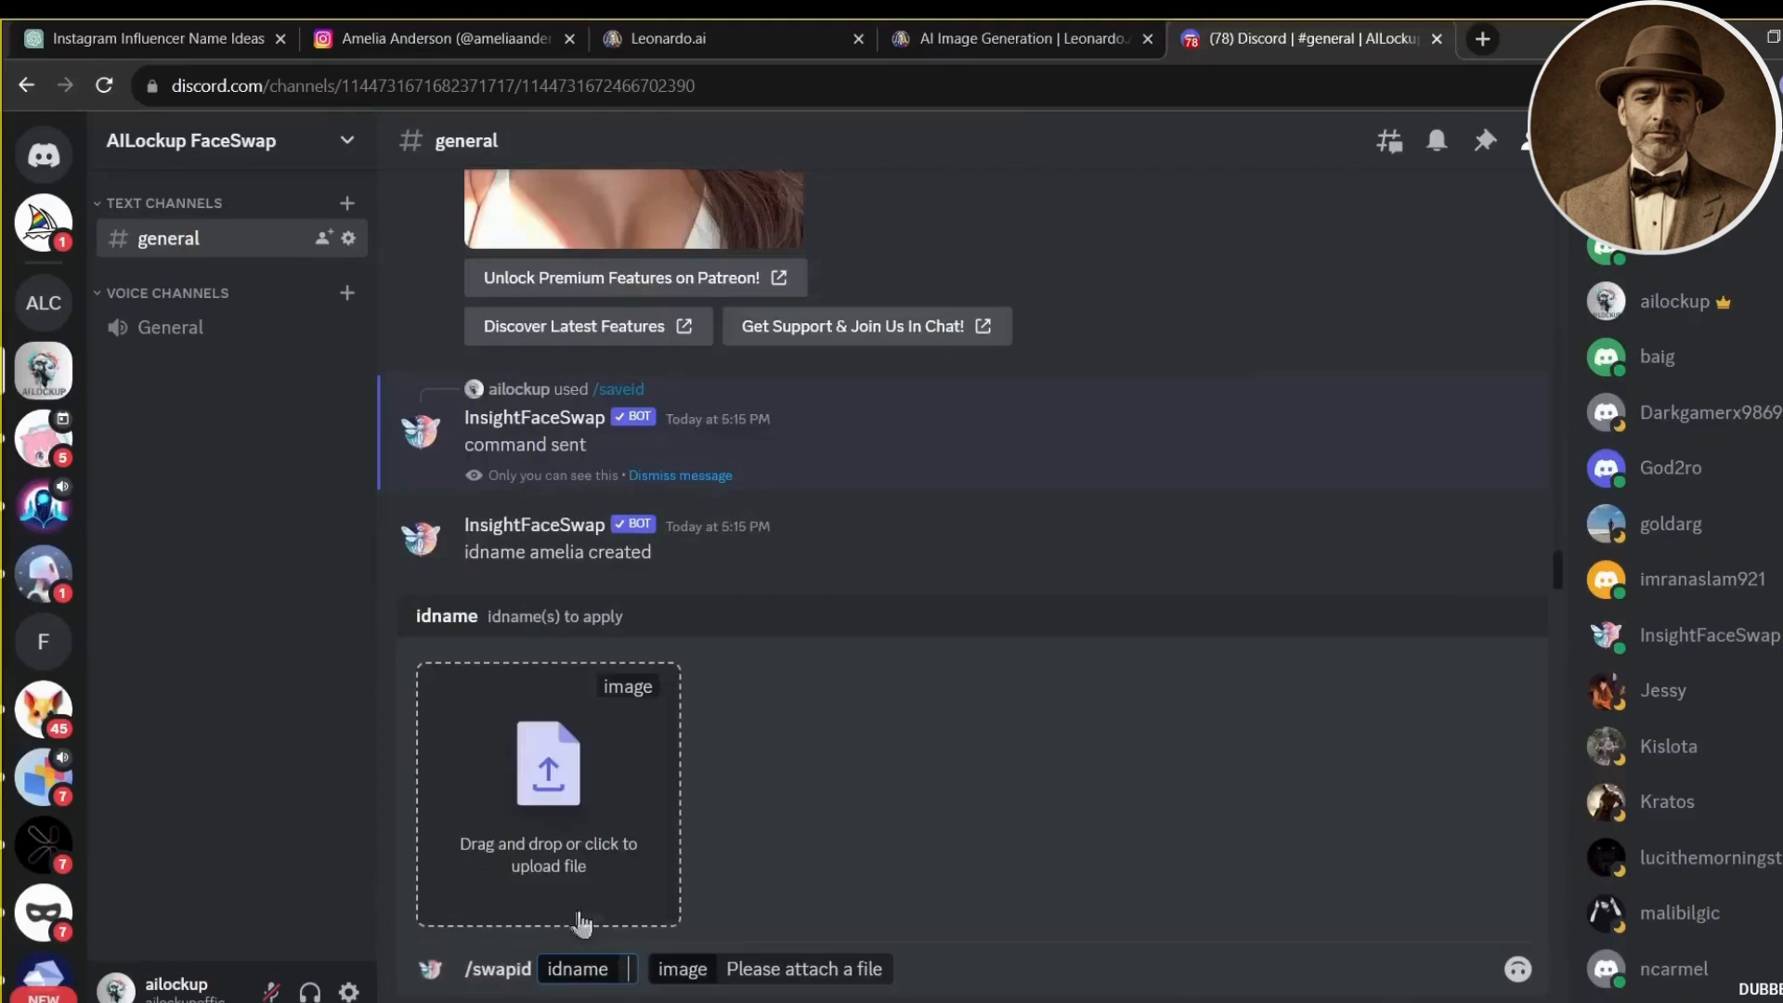
click(521, 765)
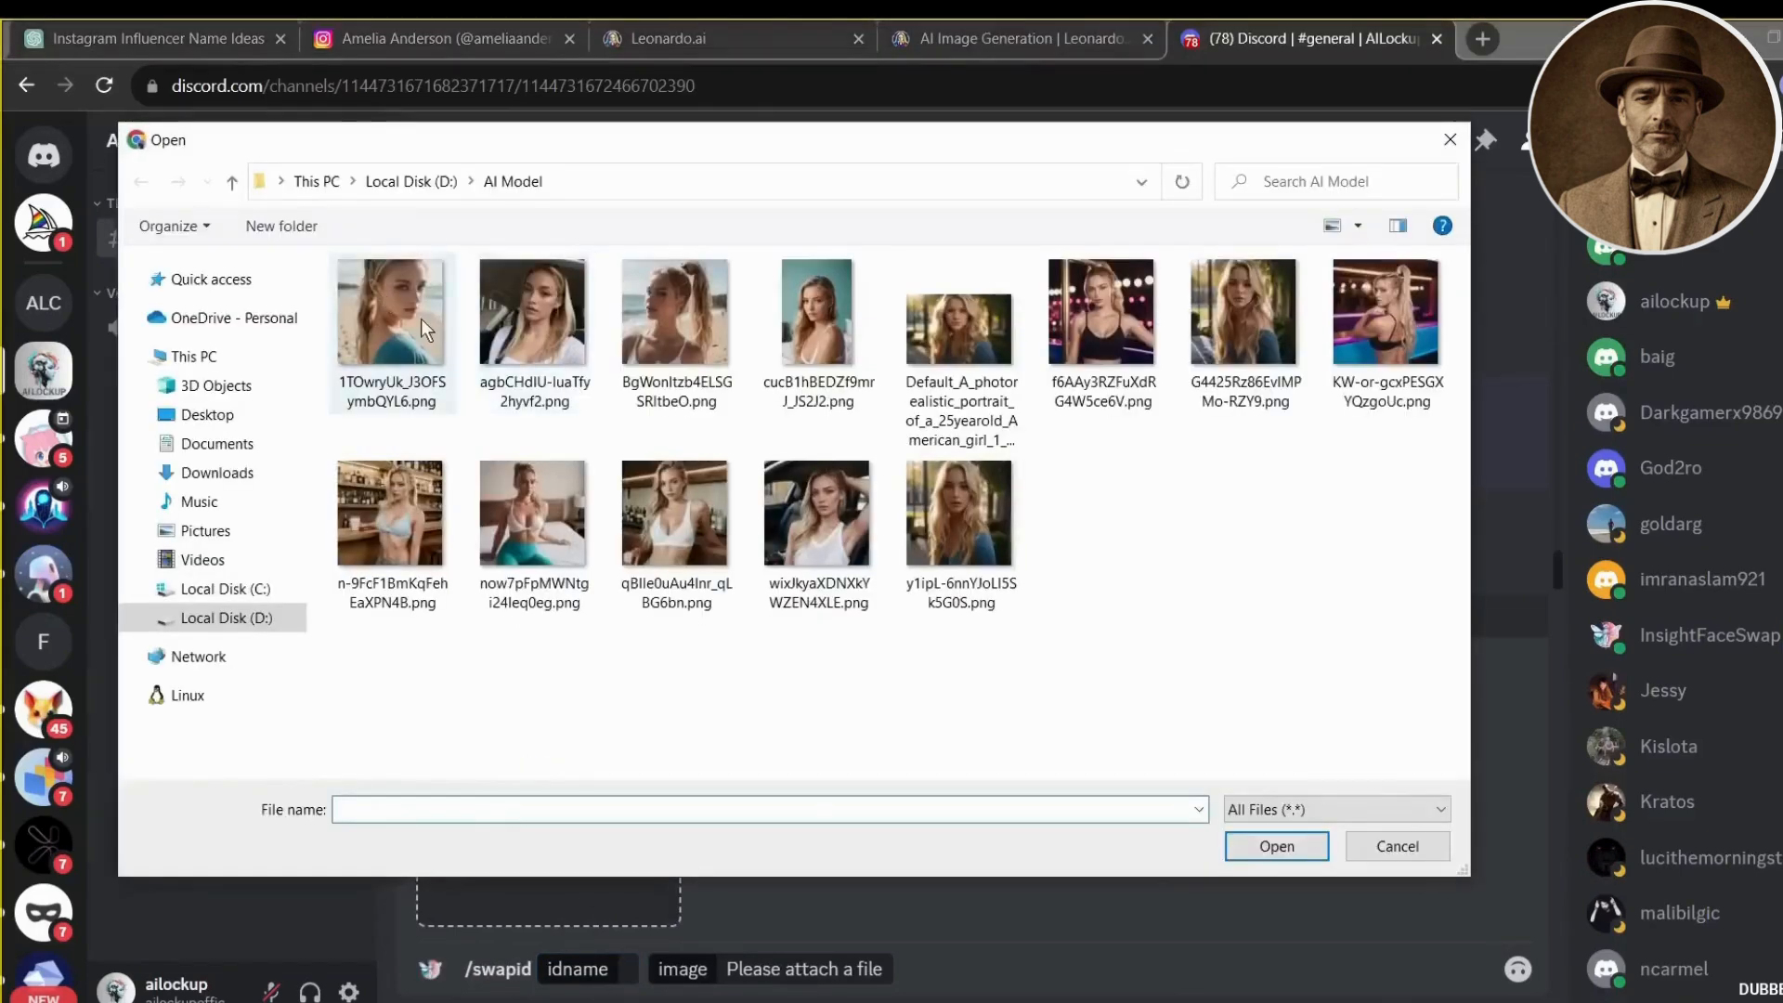
double_click(421, 320)
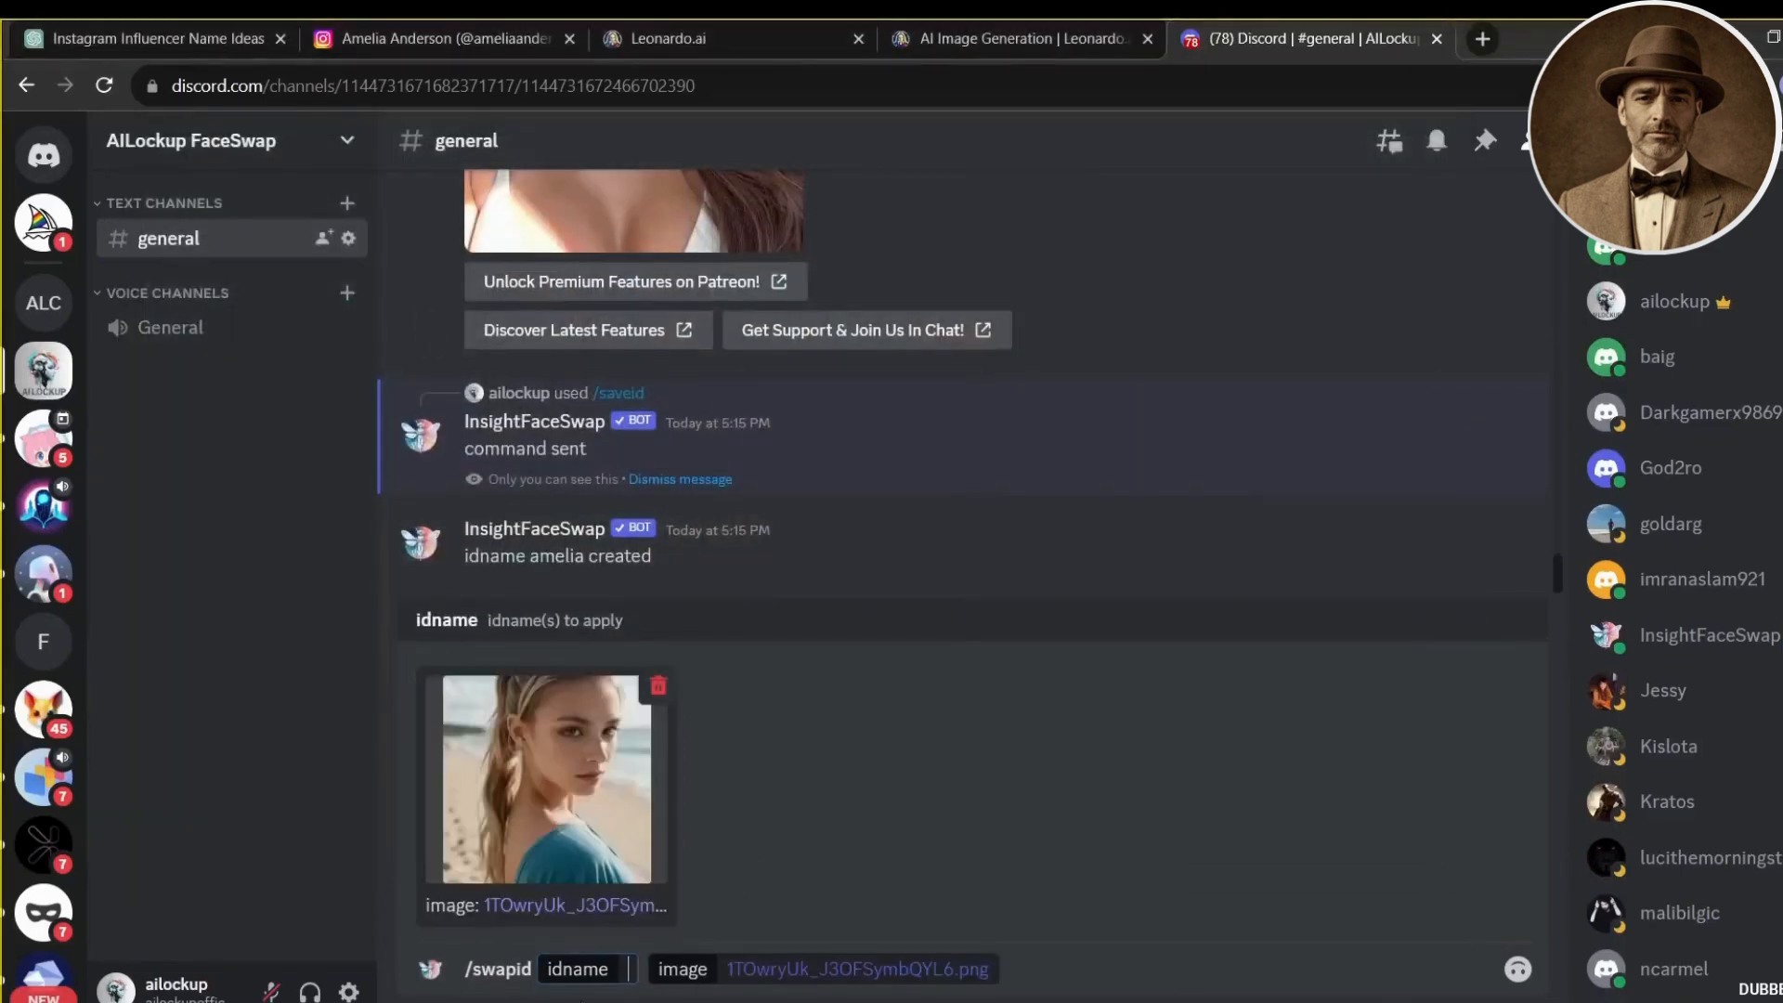
text(amelia)
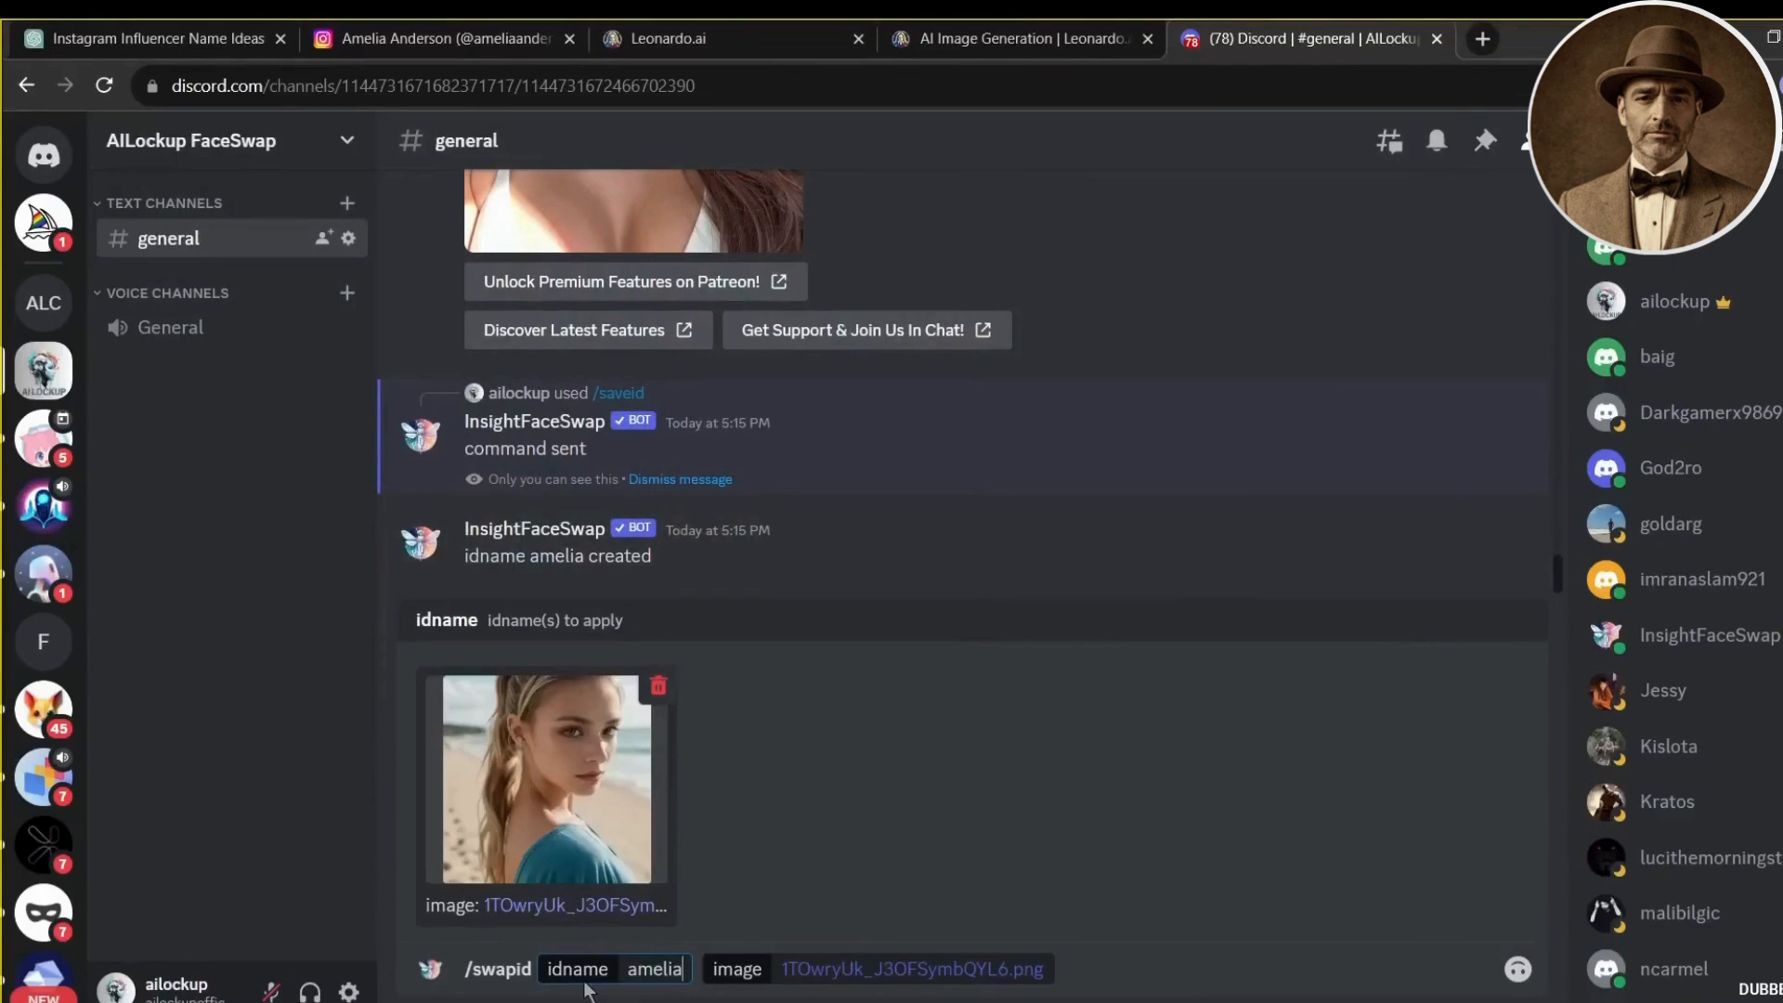
key(Return)
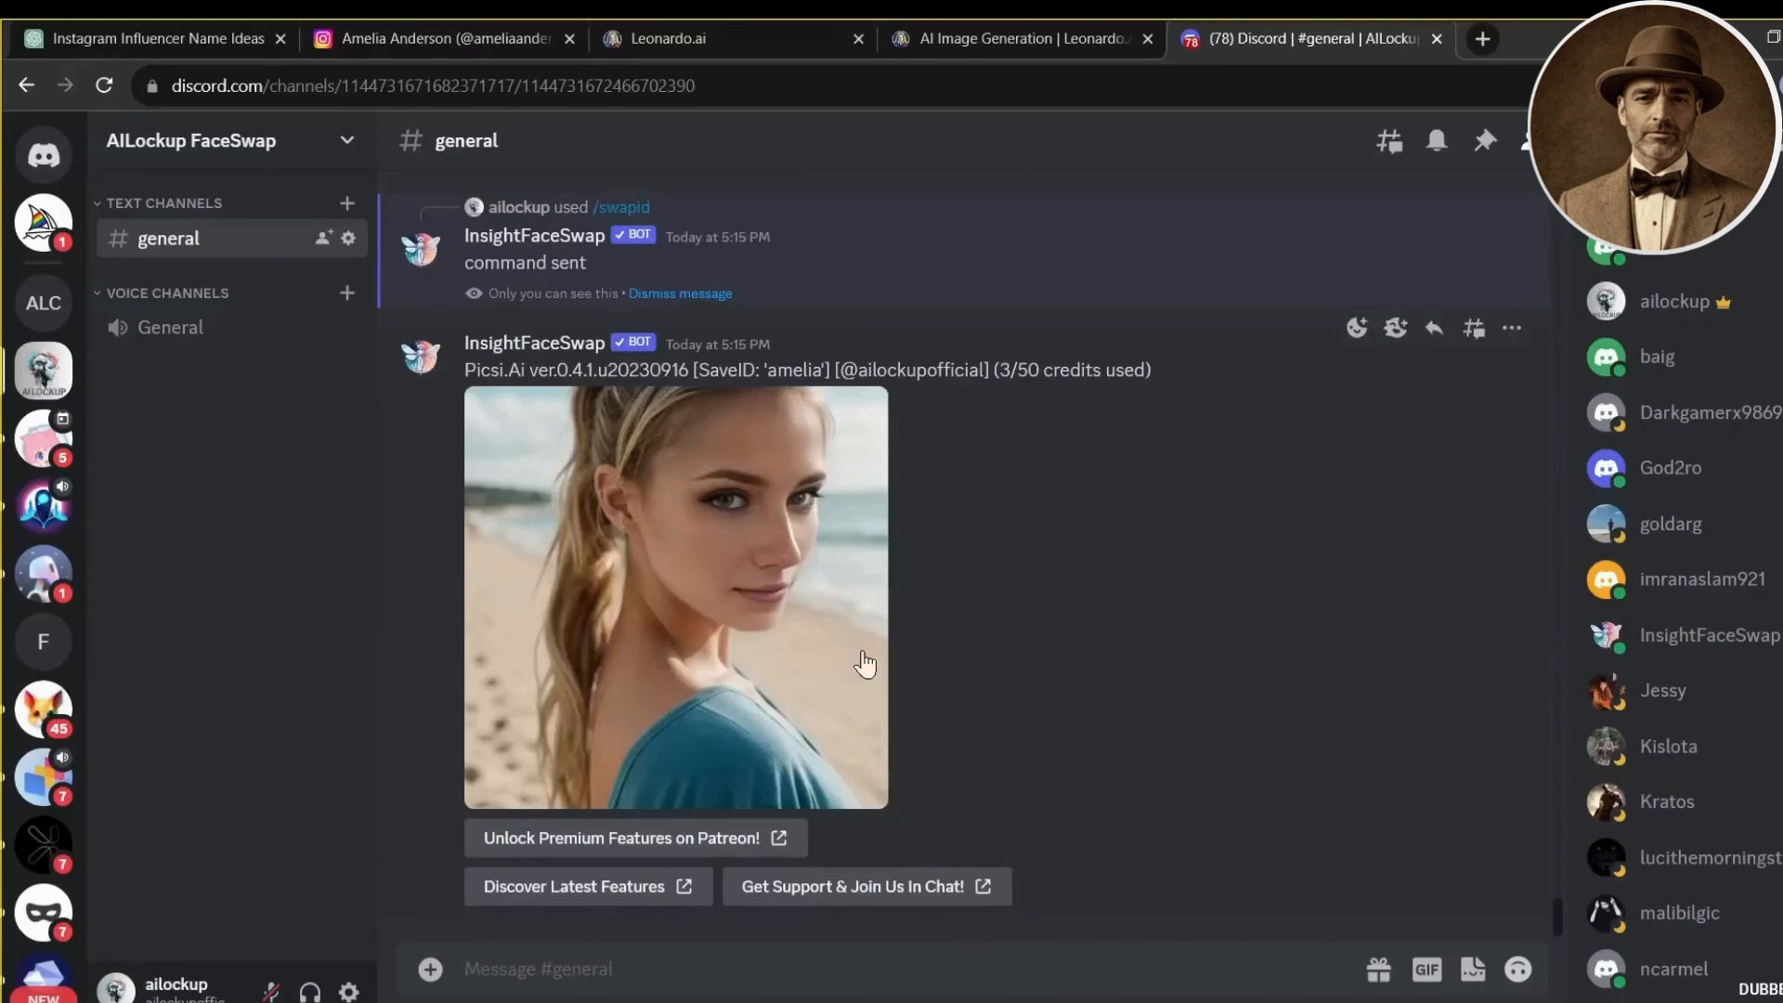
View the swapped beach portrait enlarged and run /swapid with the same idname on the car selfie agbCHdIU-luaTfy2hyvf2.png.
click(728, 567)
key(Escape)
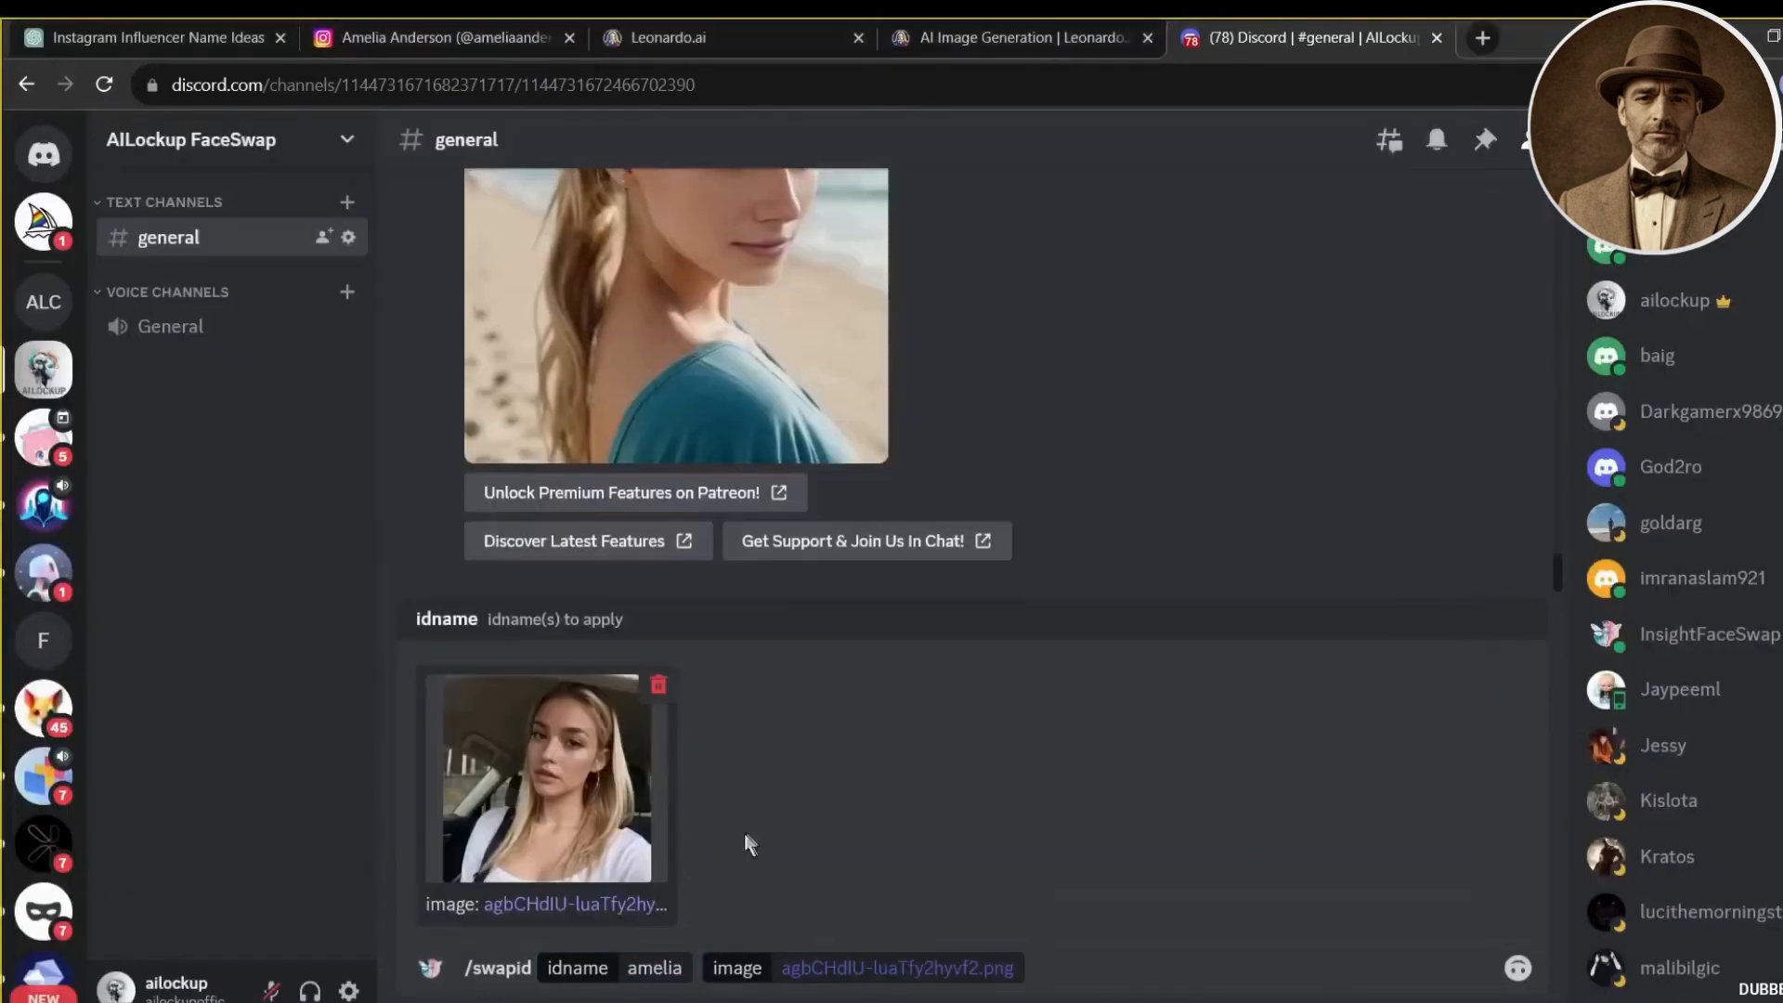
key(Return)
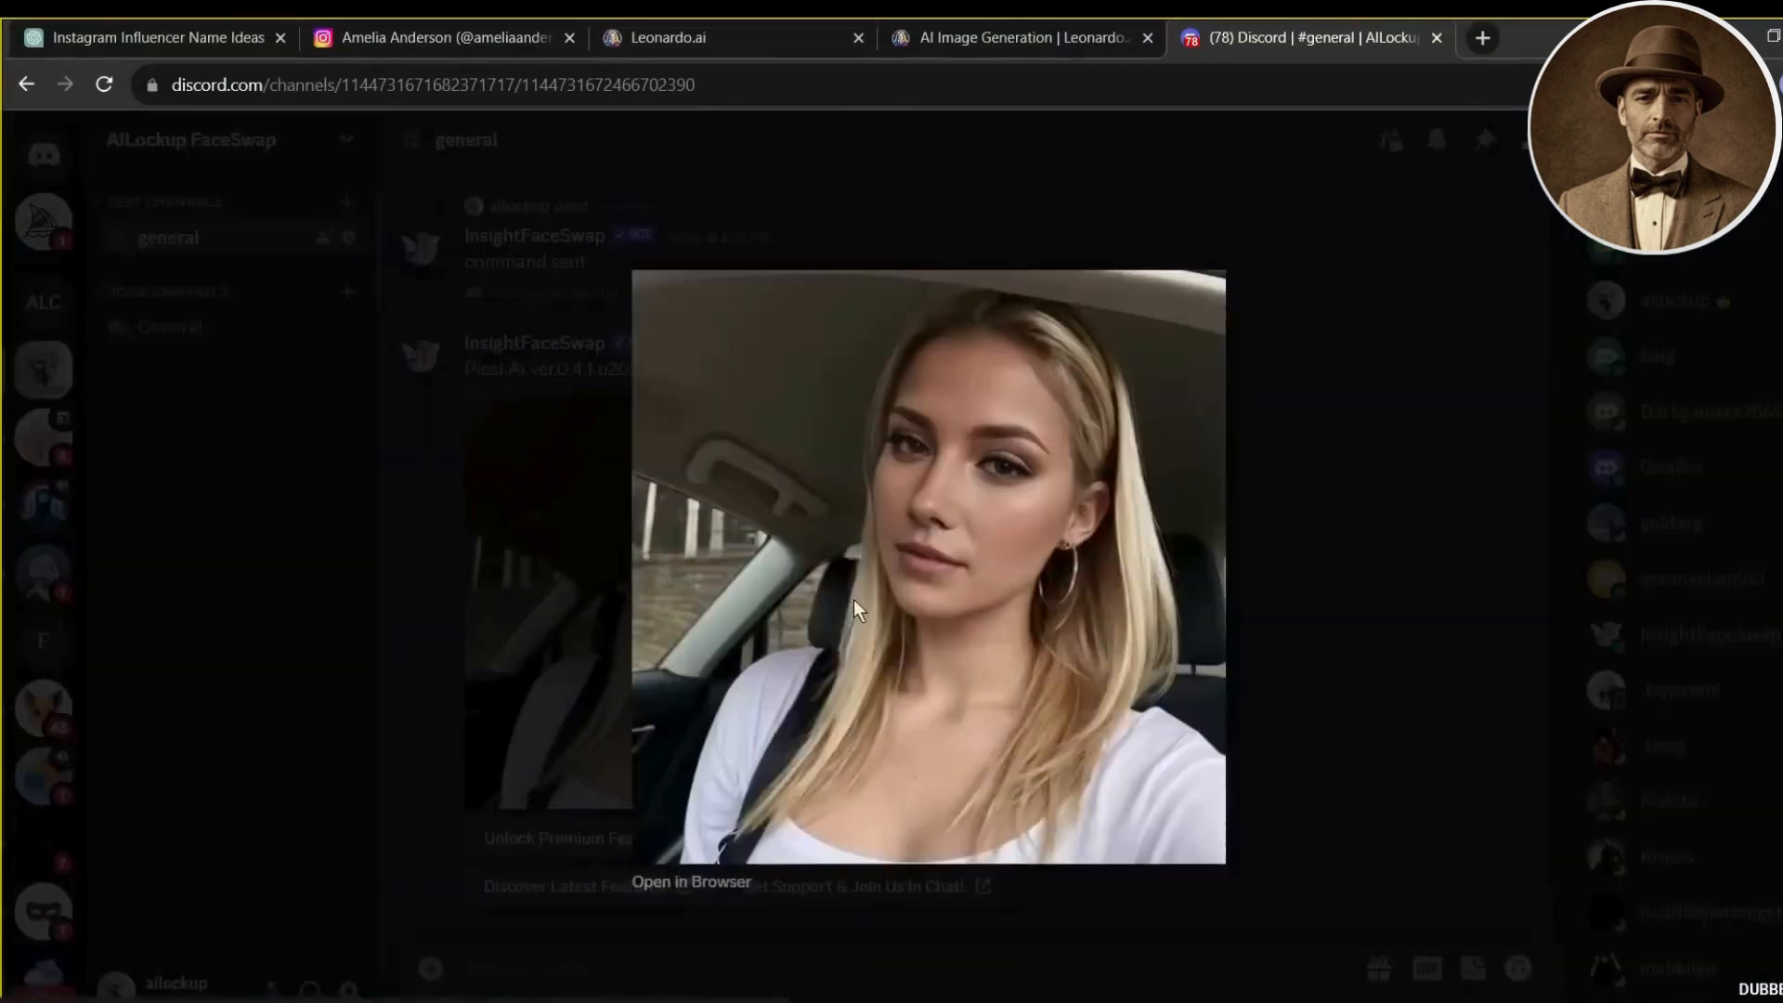
Save the face-swapped car selfie from its enlarged preview and close the preview.
right_click(1012, 780)
click(1018, 834)
key(Escape)
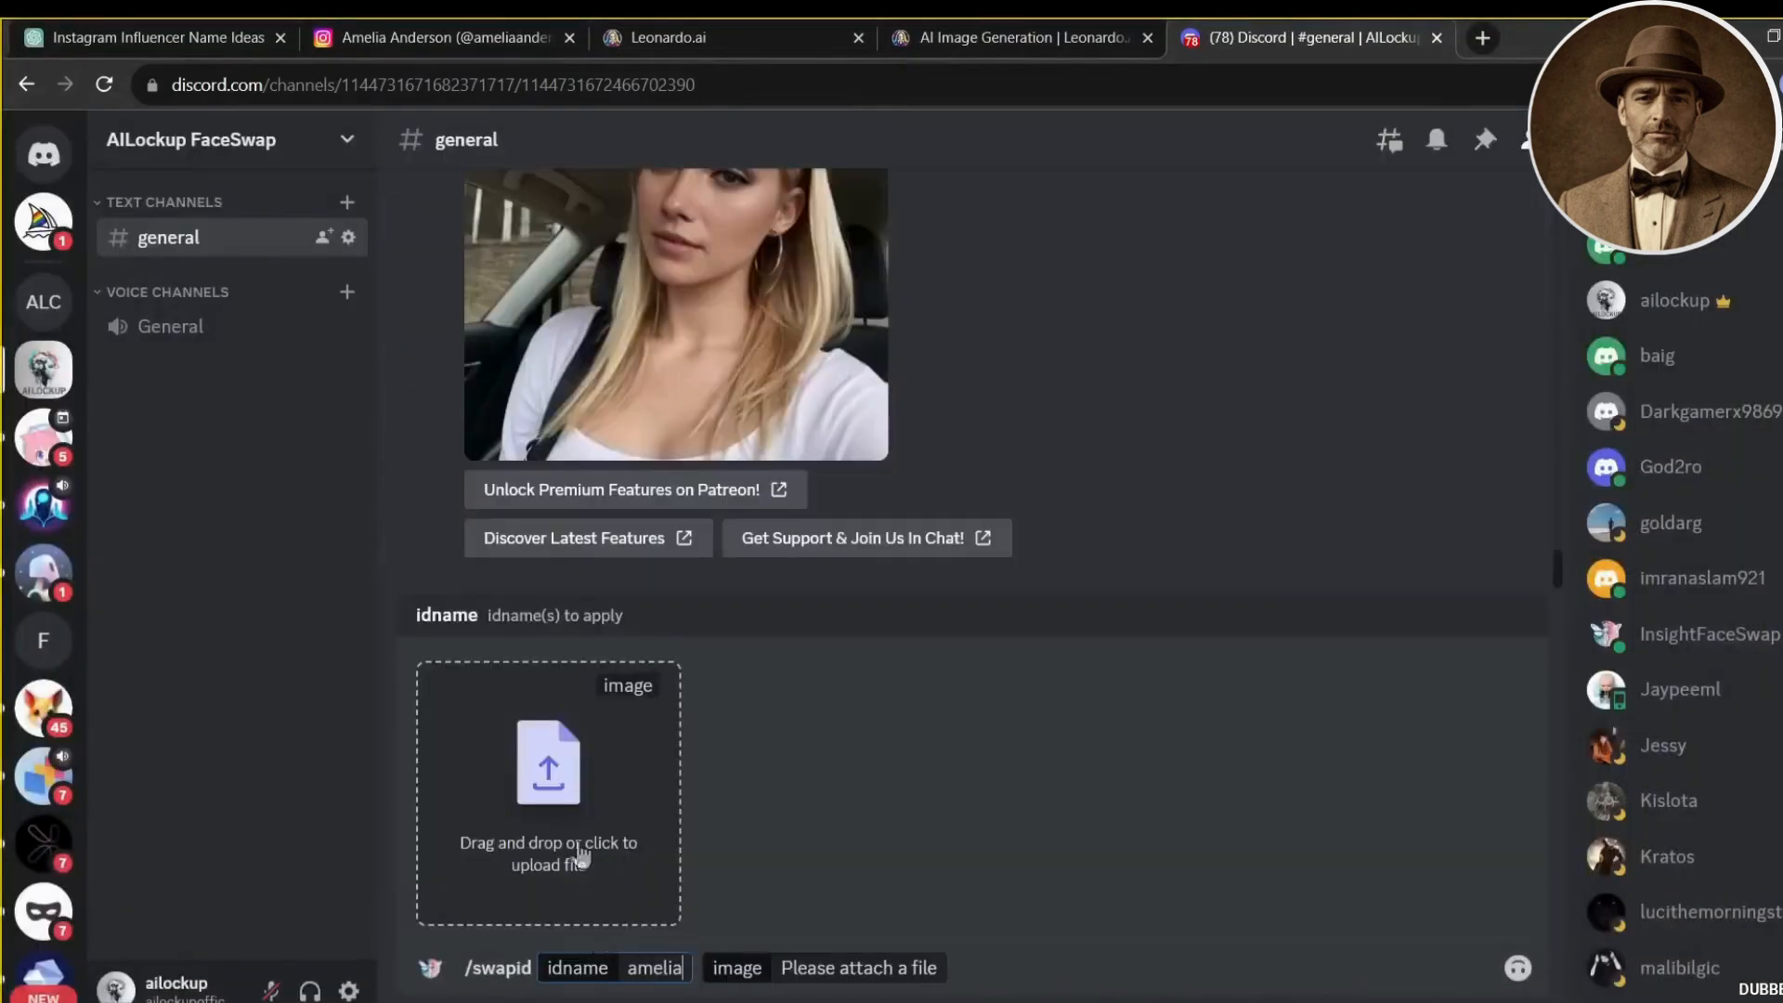
Run /swapid with the saved idname on the image qBIIe0uAu4Inr_qLBG6bn.png and open the swapped result enlarged.
click(548, 808)
double_click(959, 511)
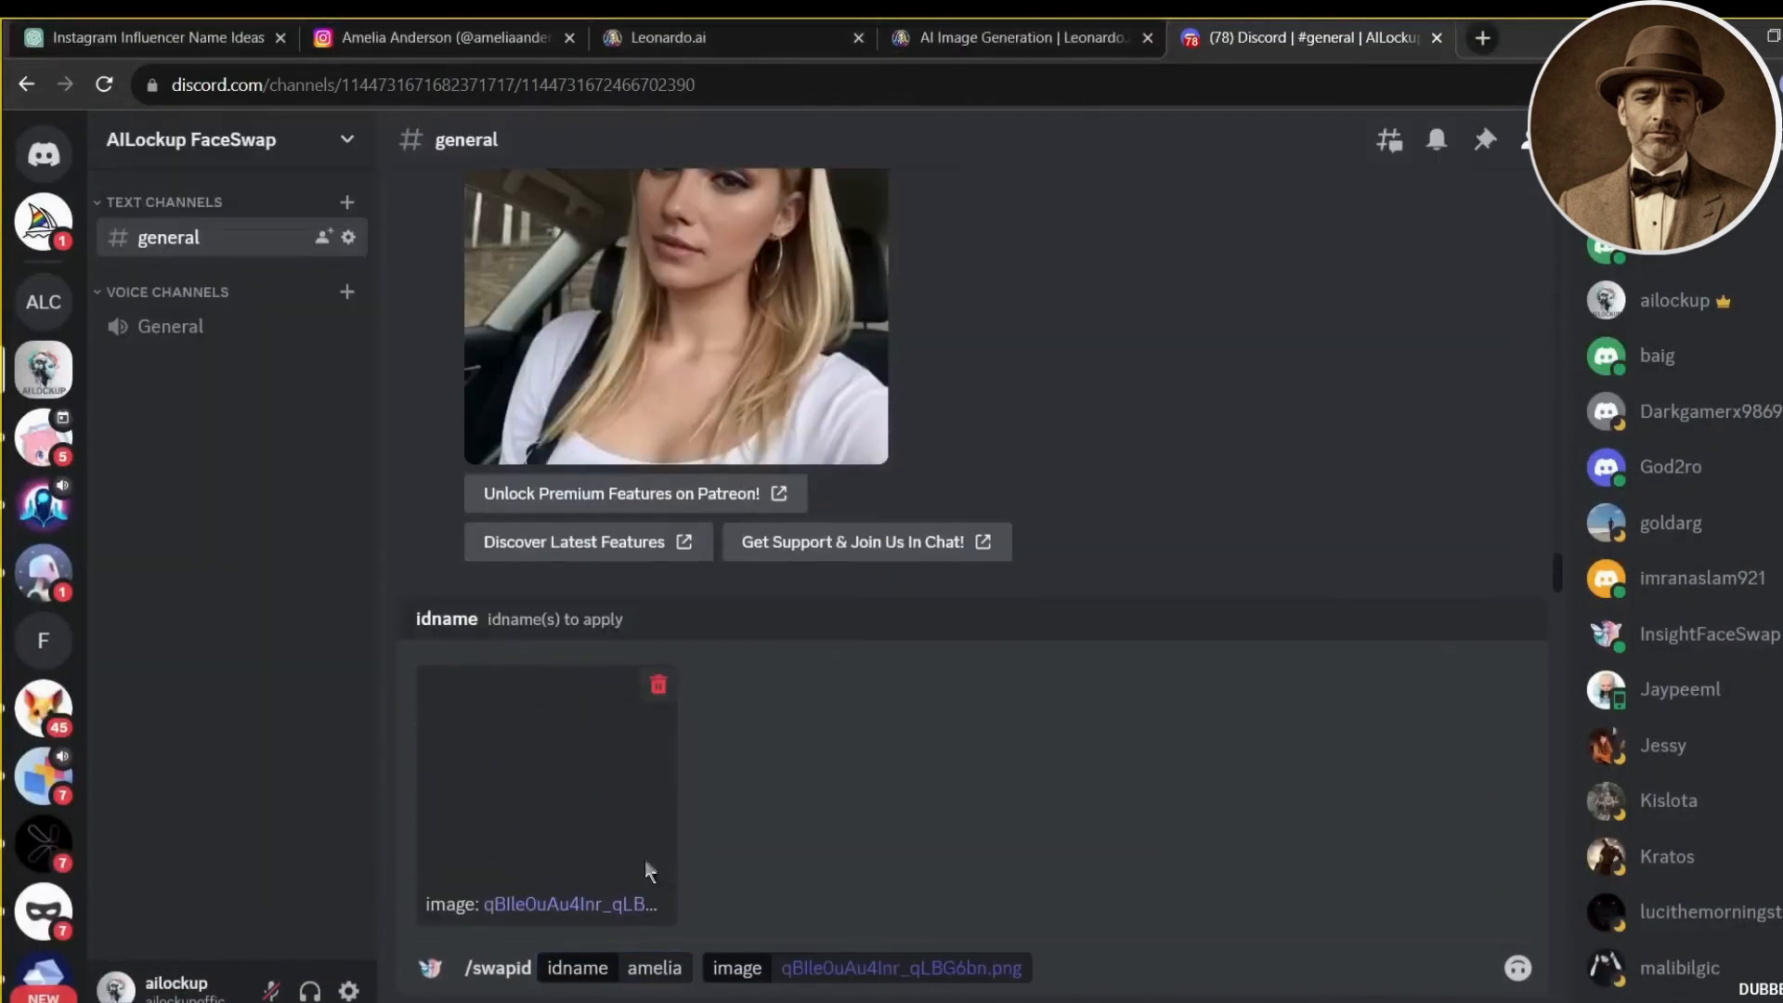
key(Return)
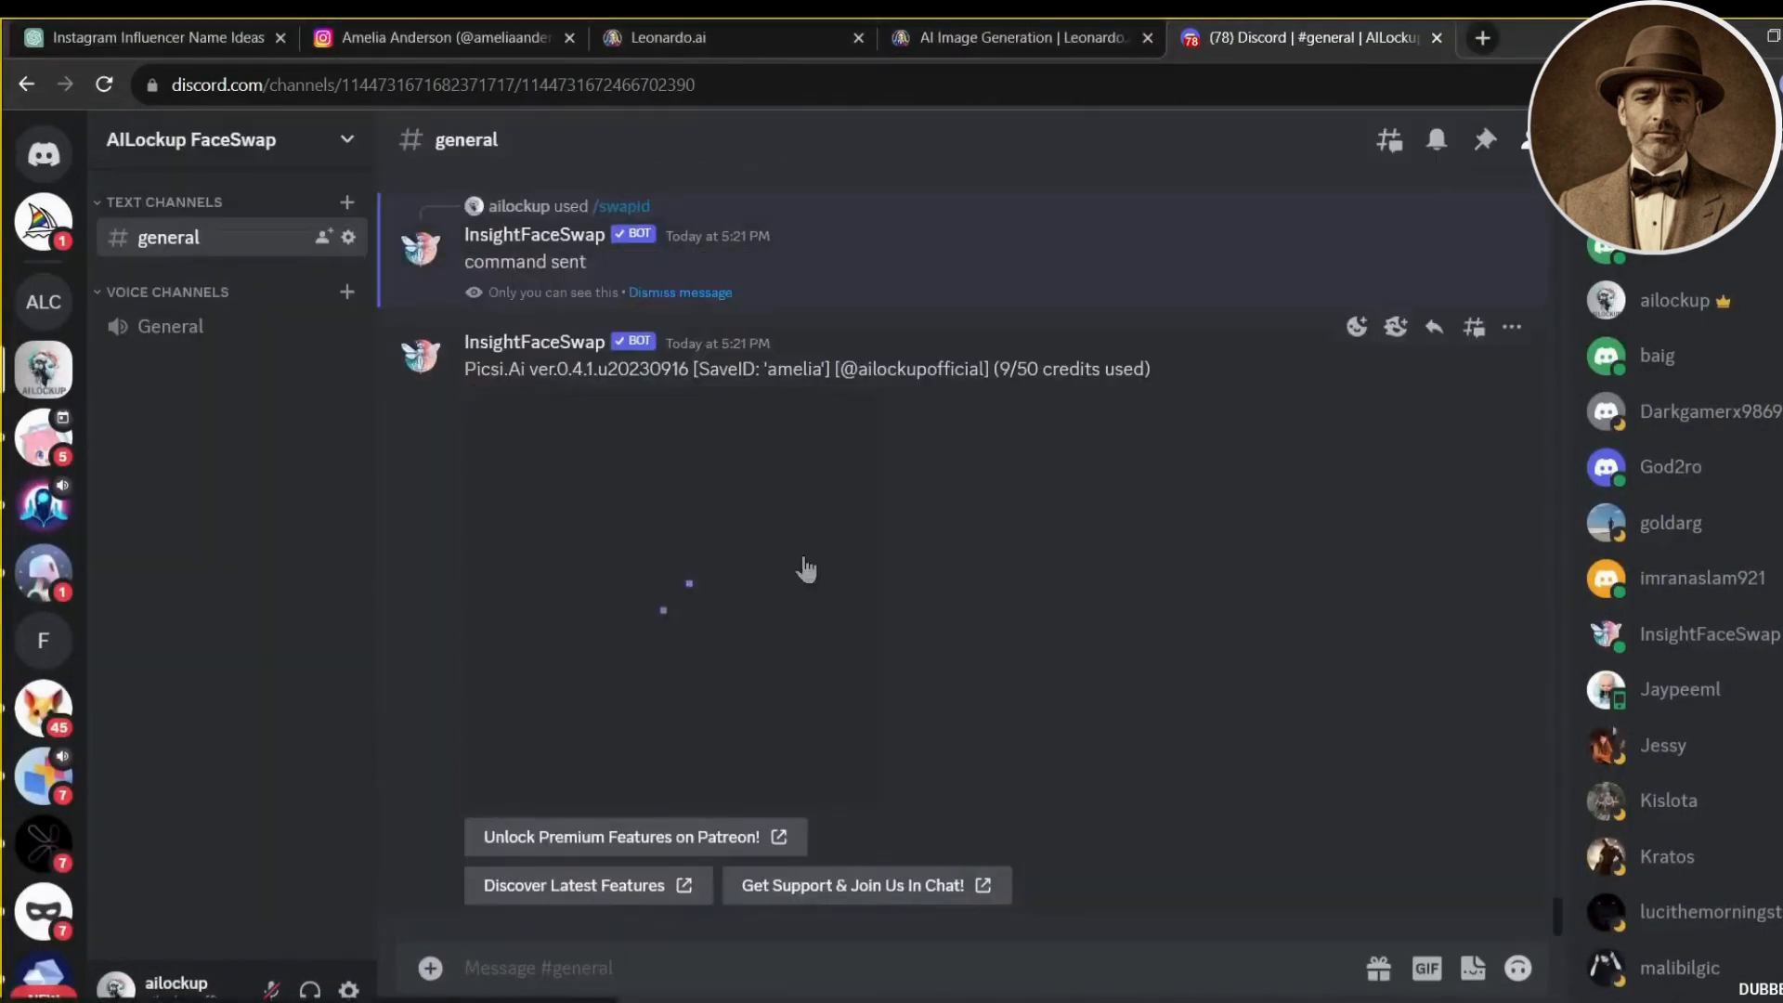
click(804, 565)
click(723, 893)
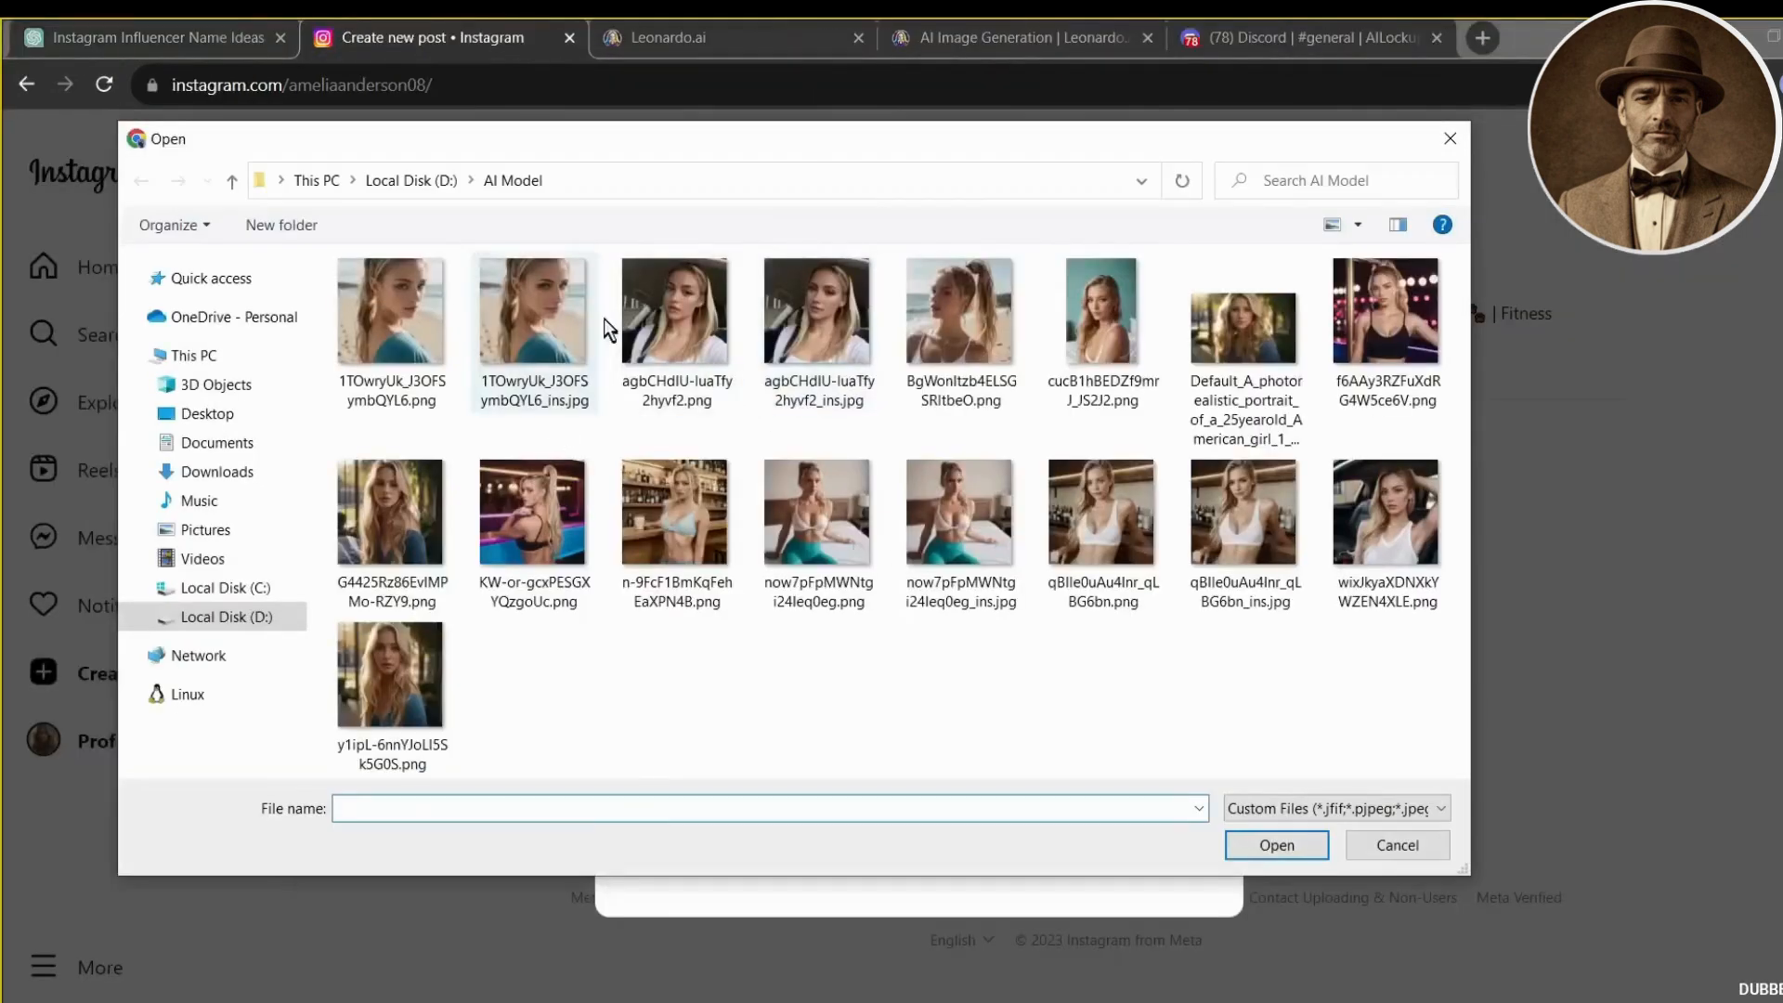
Add the face-swapped beach portrait 1TOwryUk_J3OFSymbQYL6_ins.jpg to a new Instagram post and proceed past cropping and adjustments without edits.
double_click(548, 316)
click(1201, 242)
click(1331, 294)
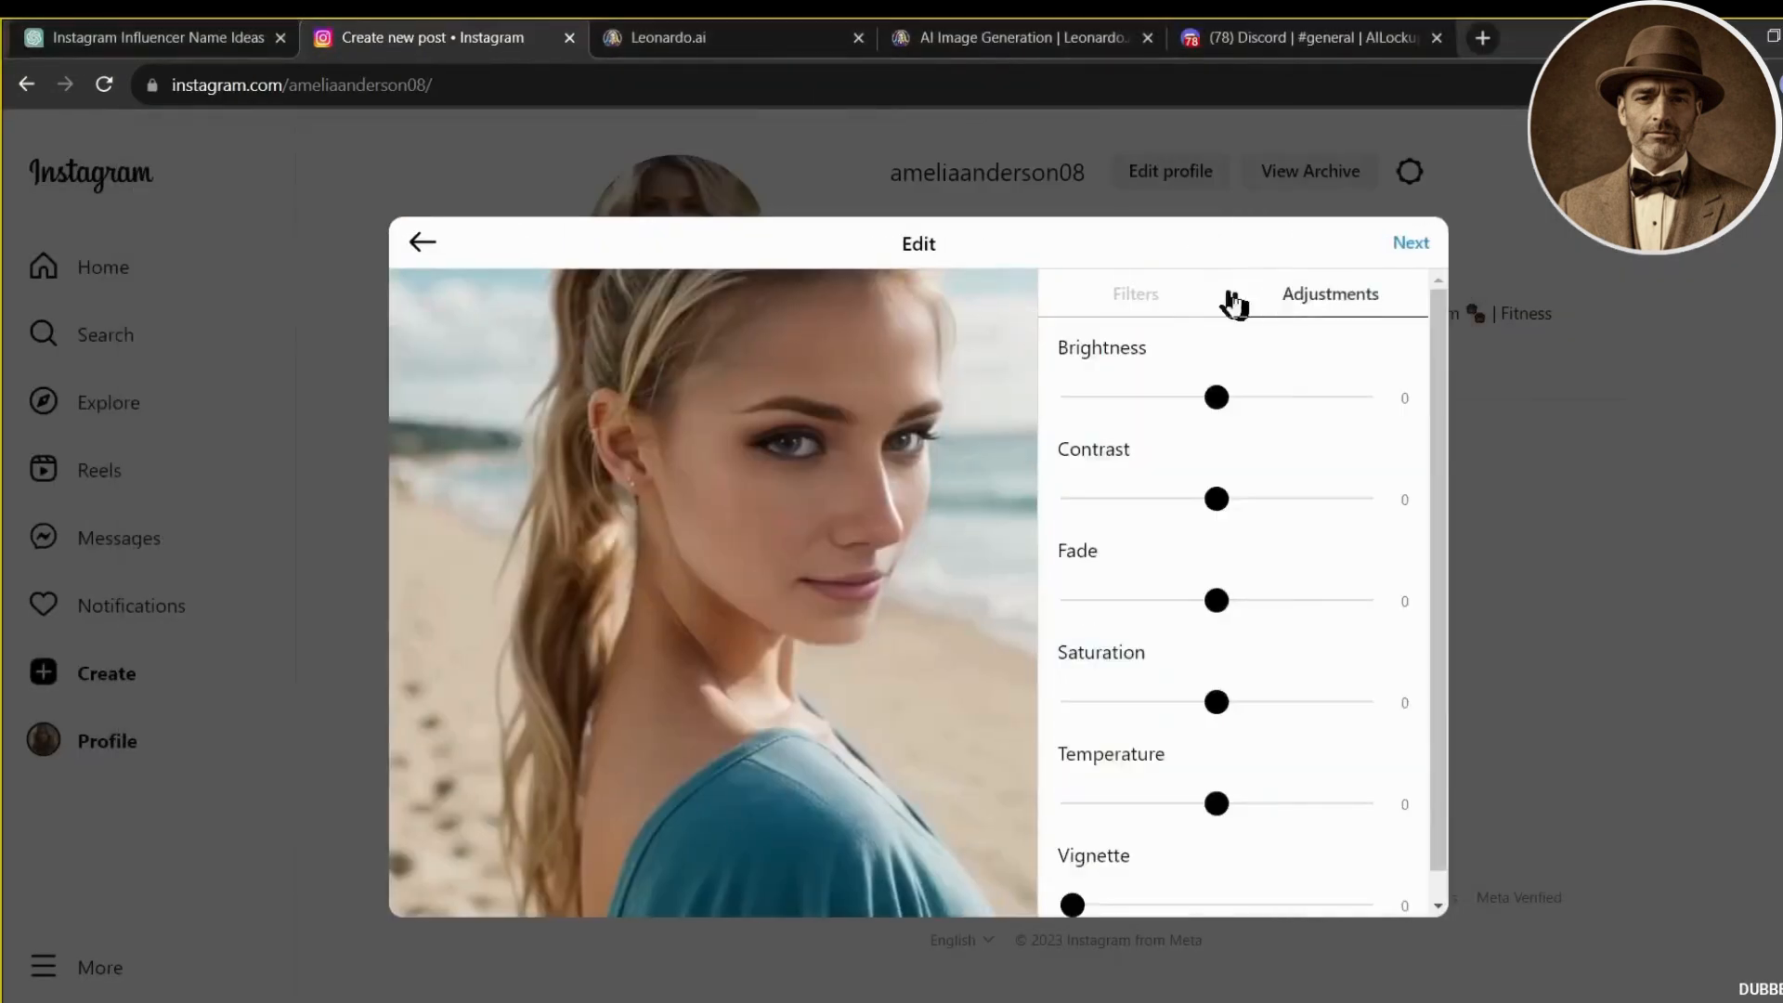
click(1410, 242)
Caption the beach post "Vacation time #sea #sealife", share it, and close the post dialog.
click(1146, 362)
text(Vacation time #sea #sealife #)
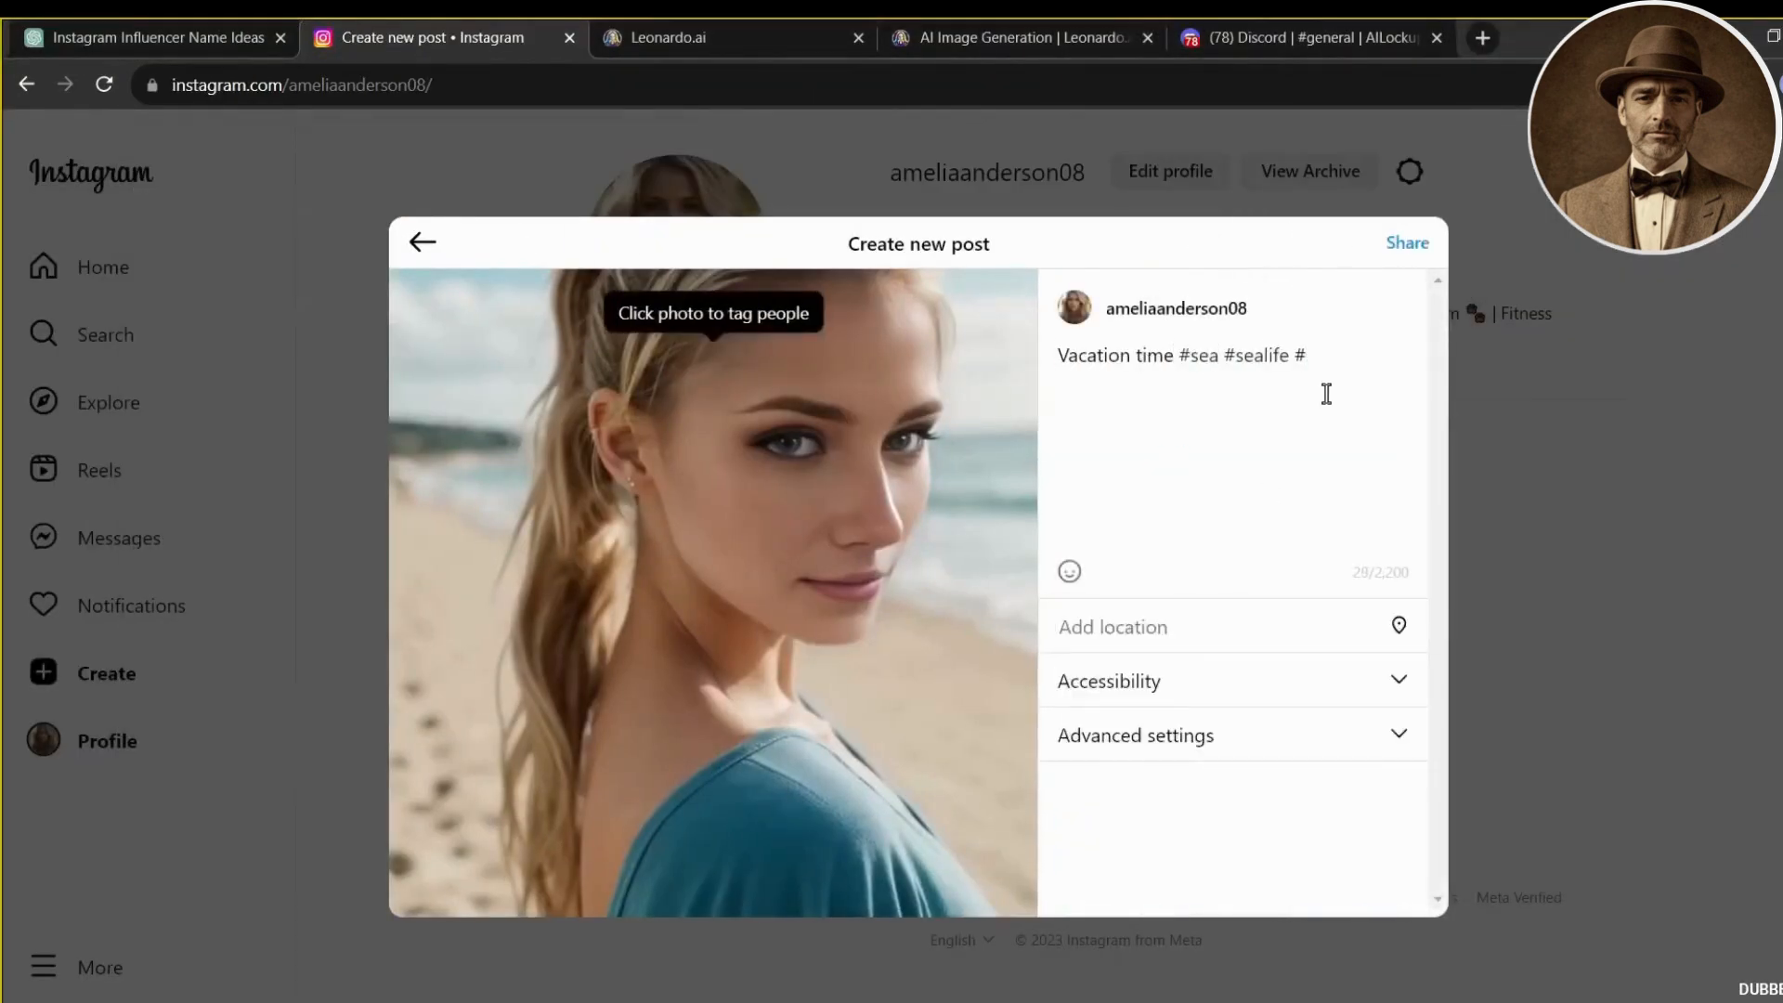
click(1408, 242)
click(1359, 560)
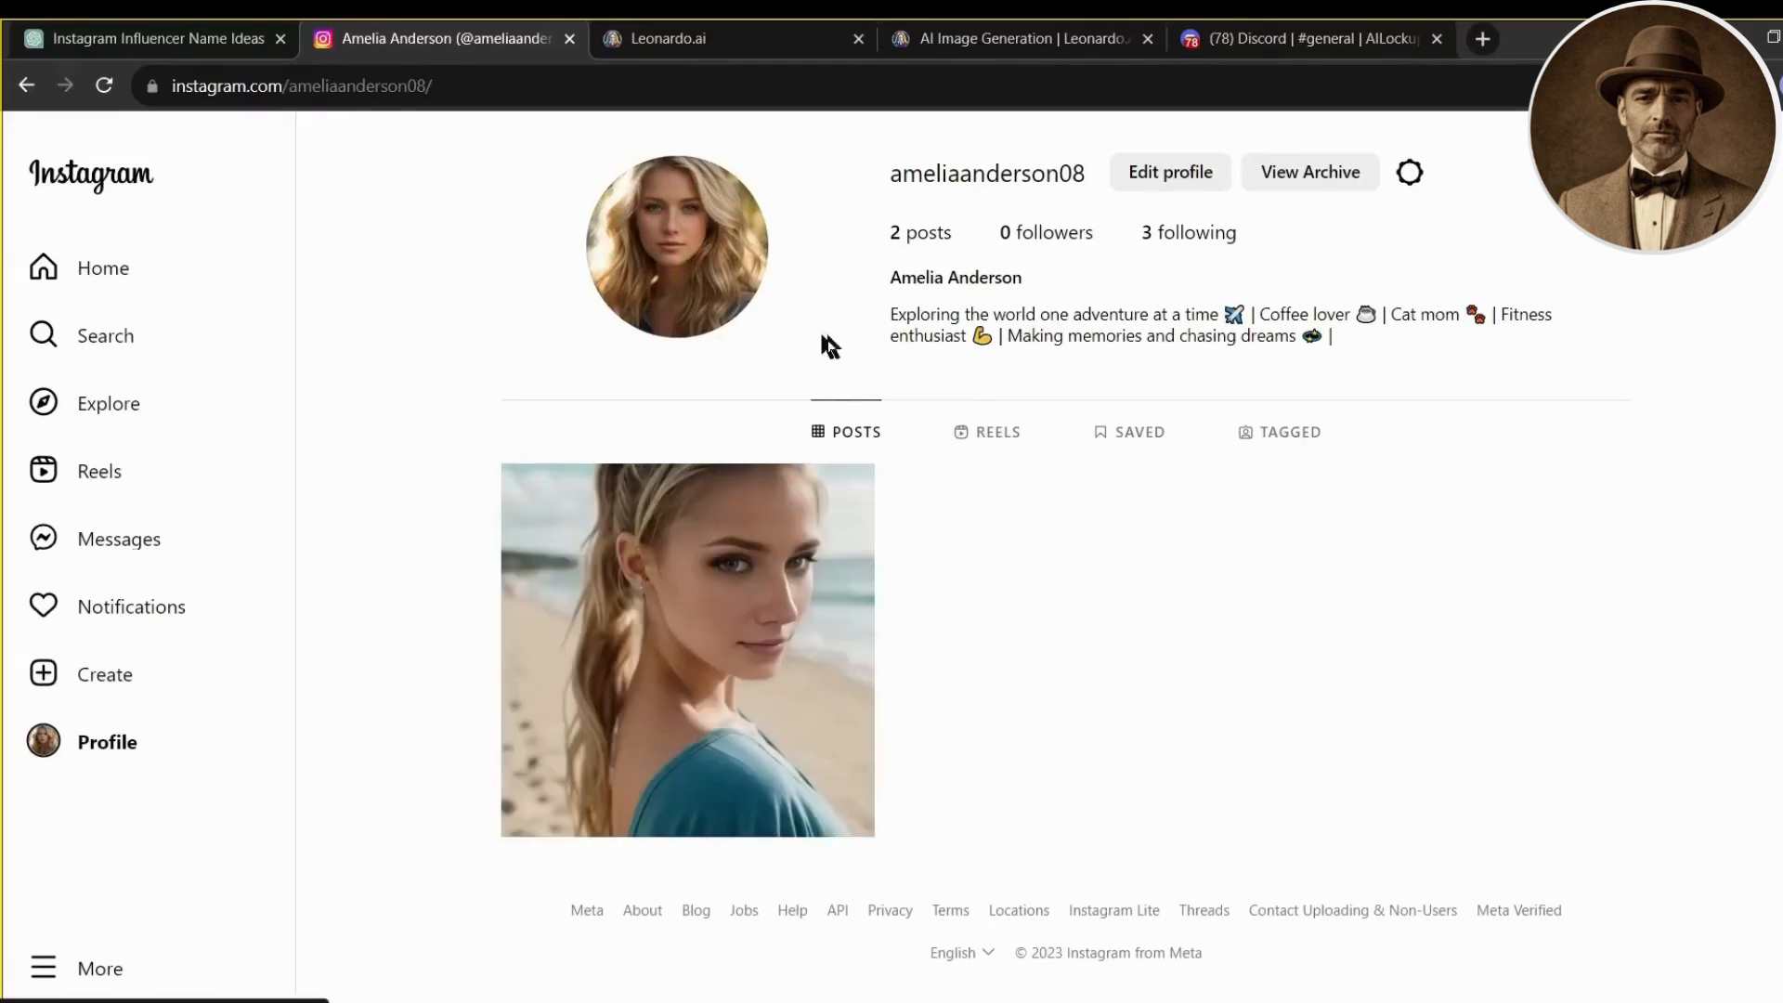
Browse the Instagram home feed and play a reel to examine the video content other creators post.
click(105, 269)
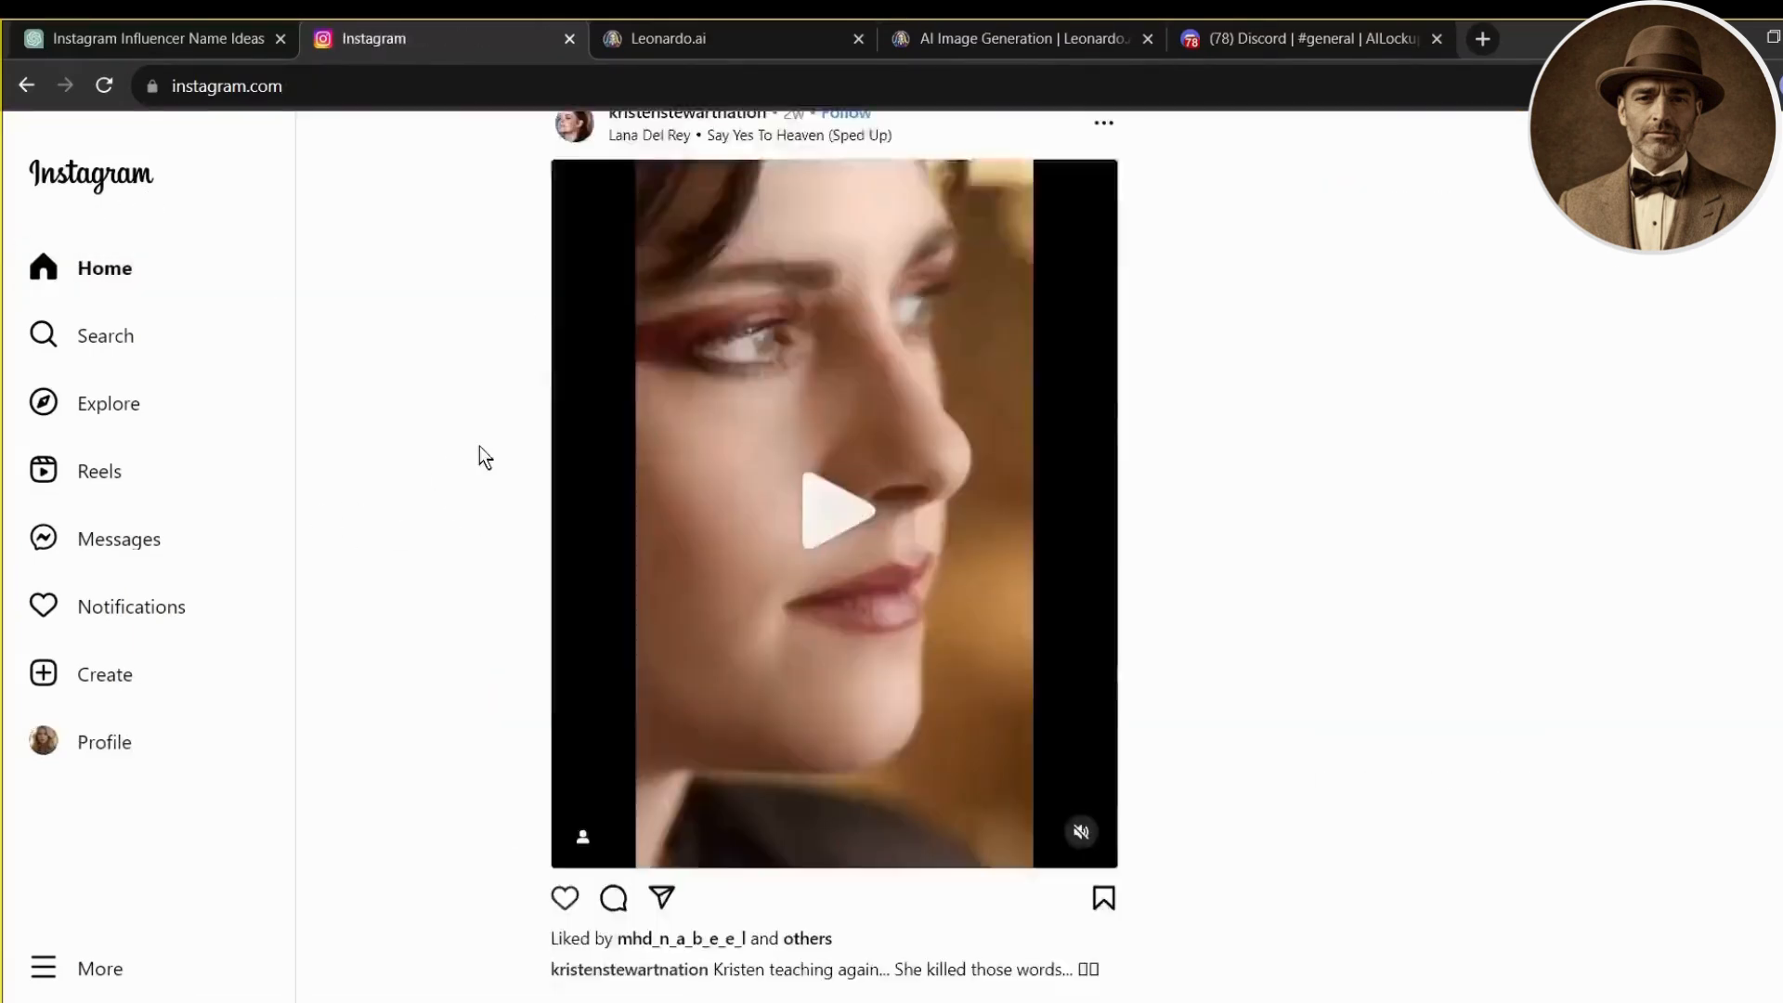
scroll(520, 450, down, 8)
scroll(548, 446, down, 20)
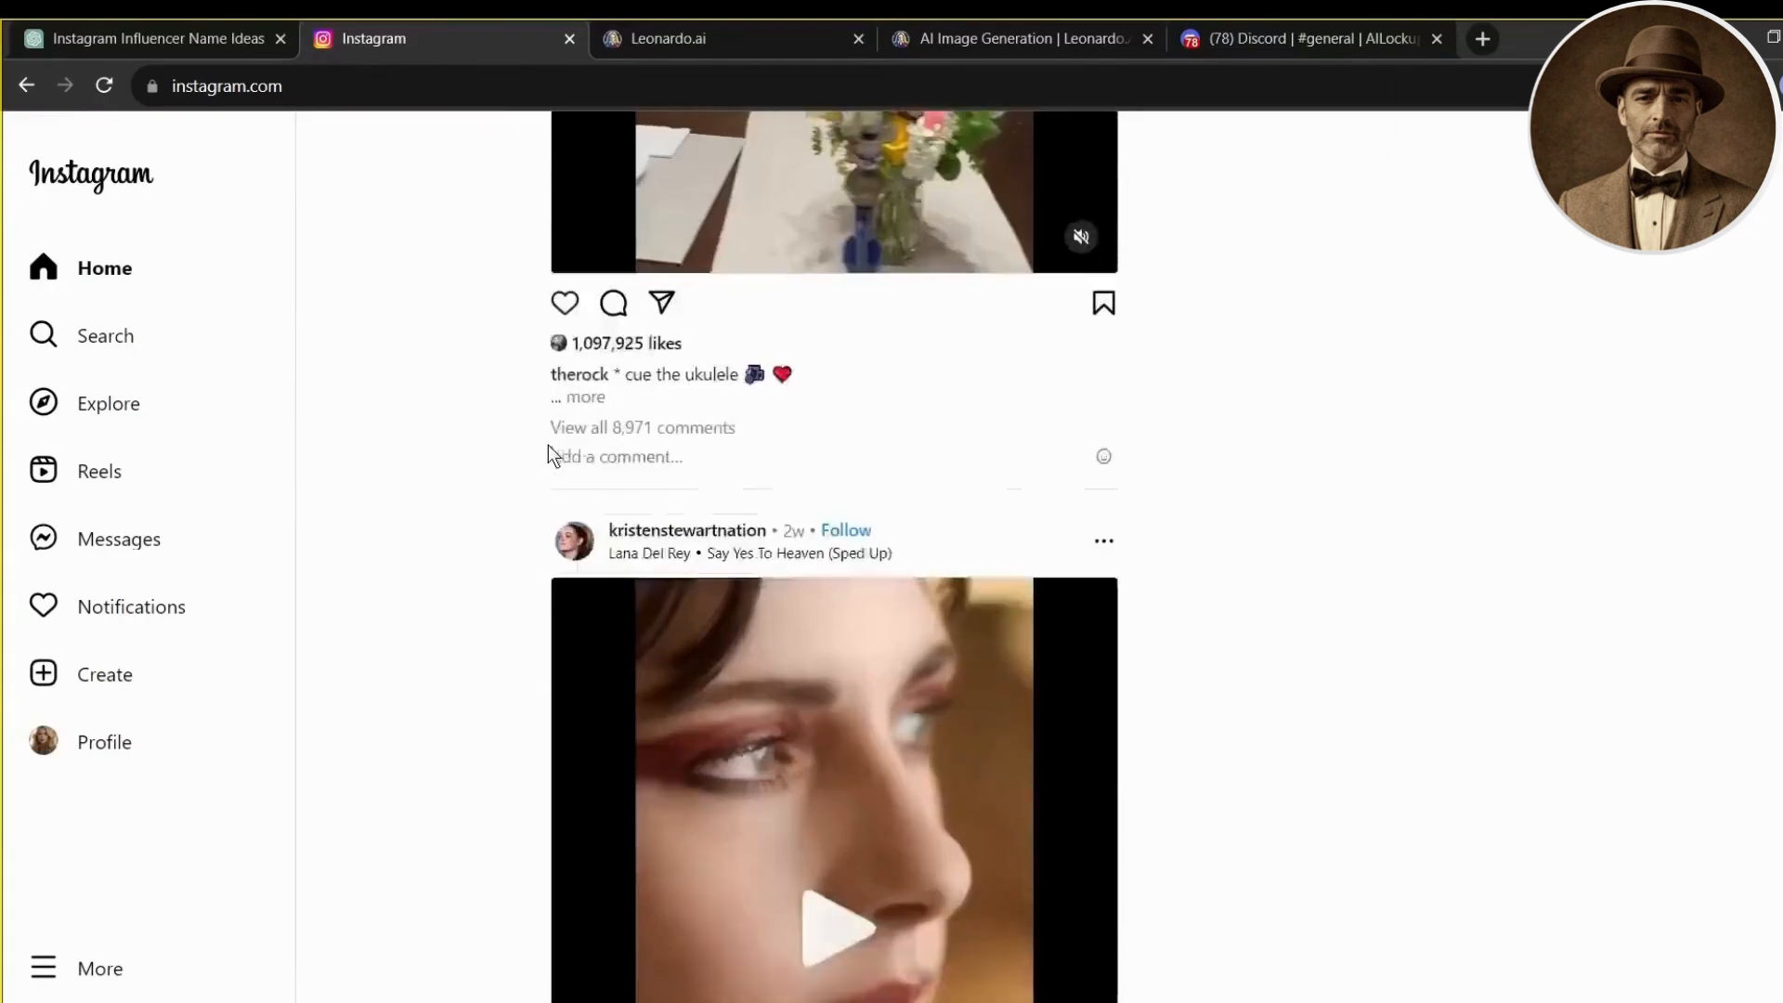
scroll(548, 446, down, 8)
scroll(548, 445, up, 10)
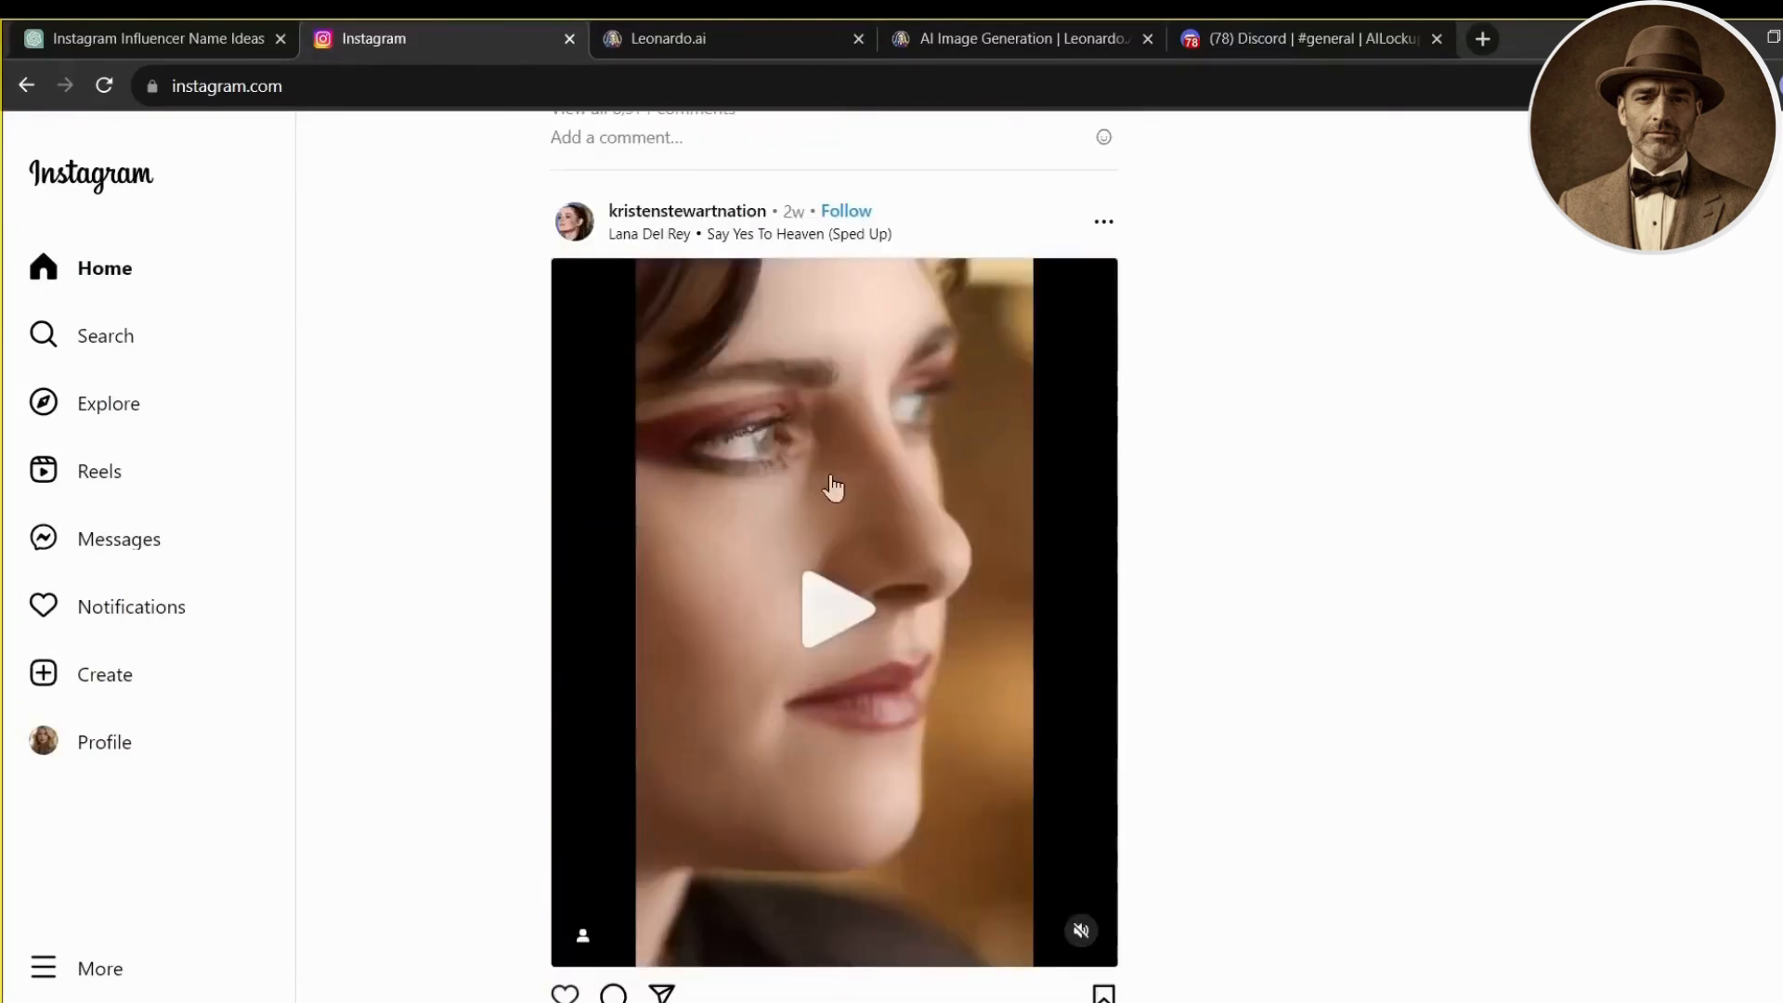
click(826, 587)
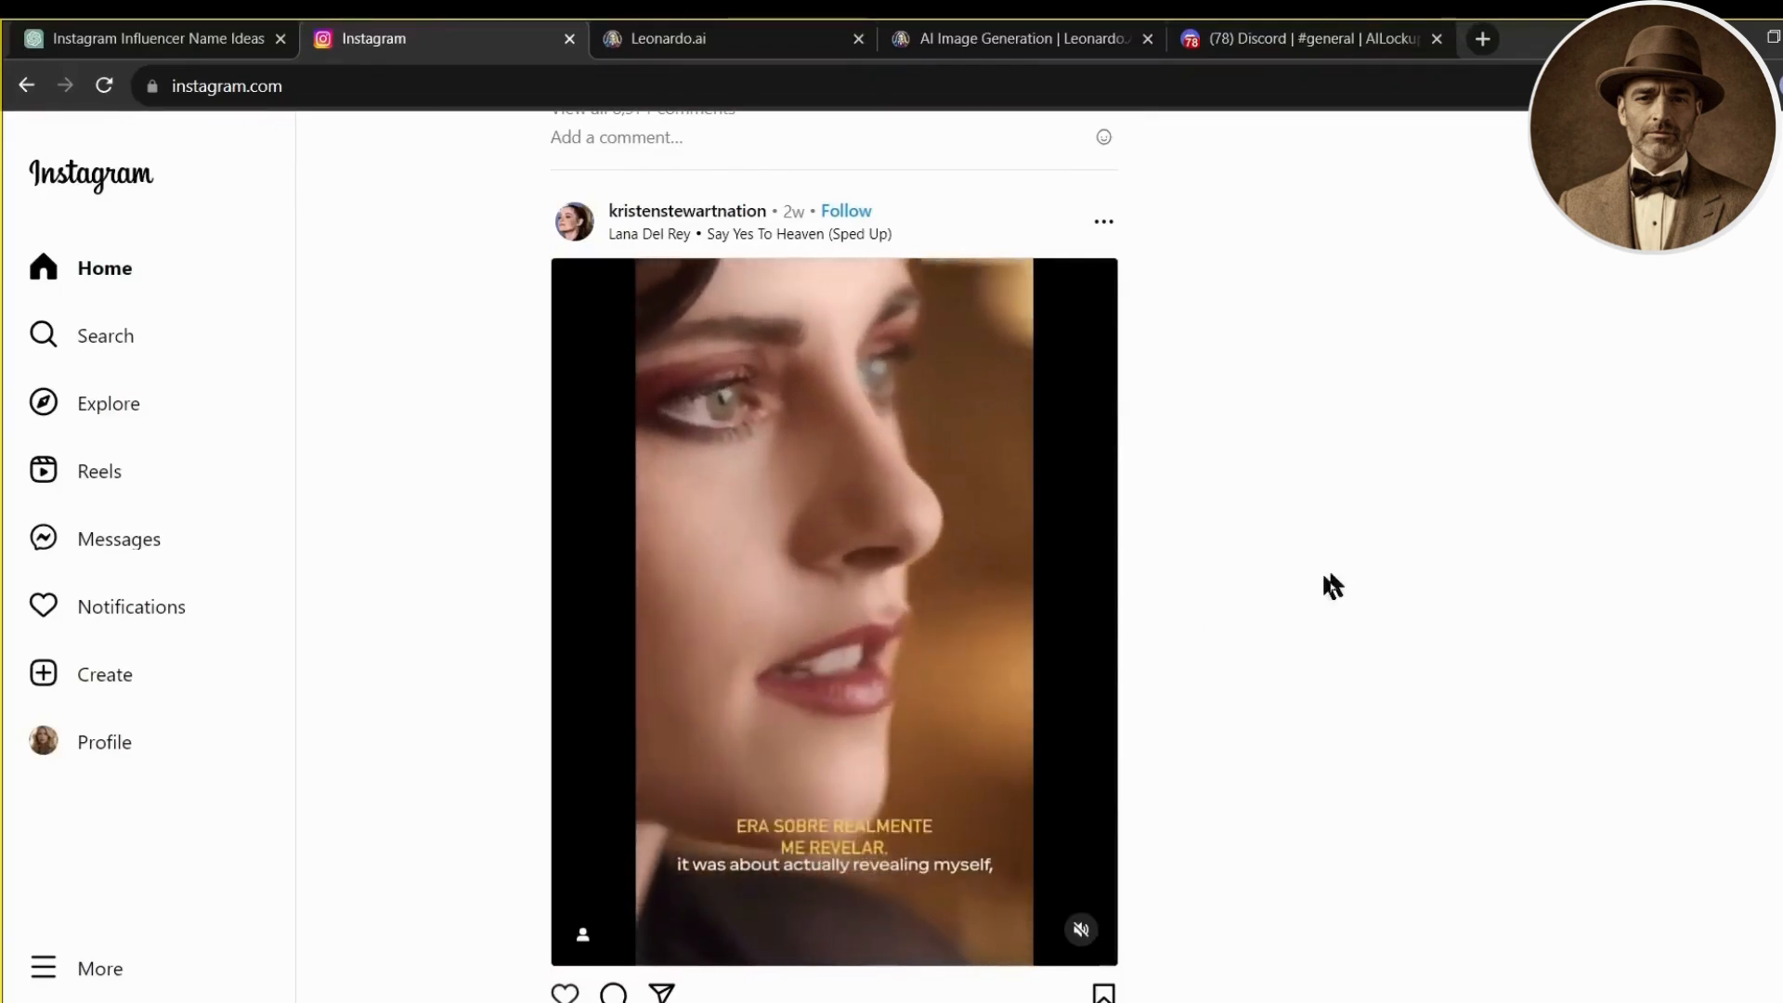
scroll(1282, 601, down, 12)
scroll(1241, 617, down, 7)
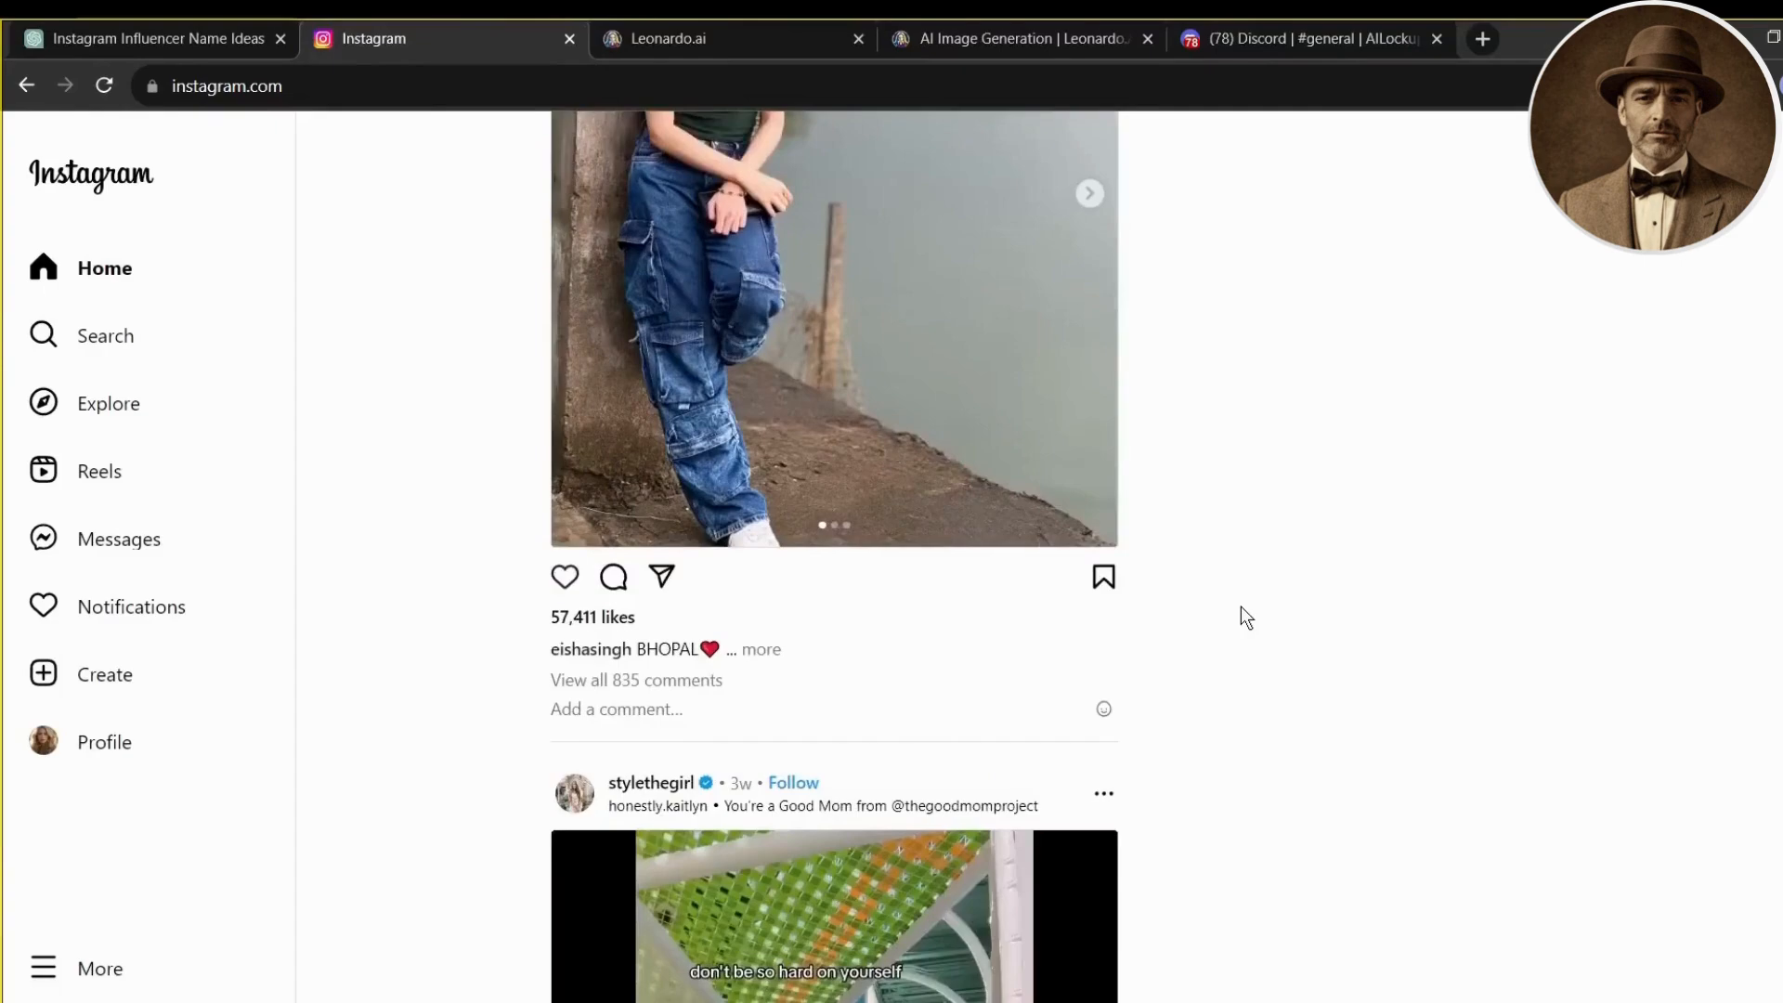
scroll(1243, 609, down, 18)
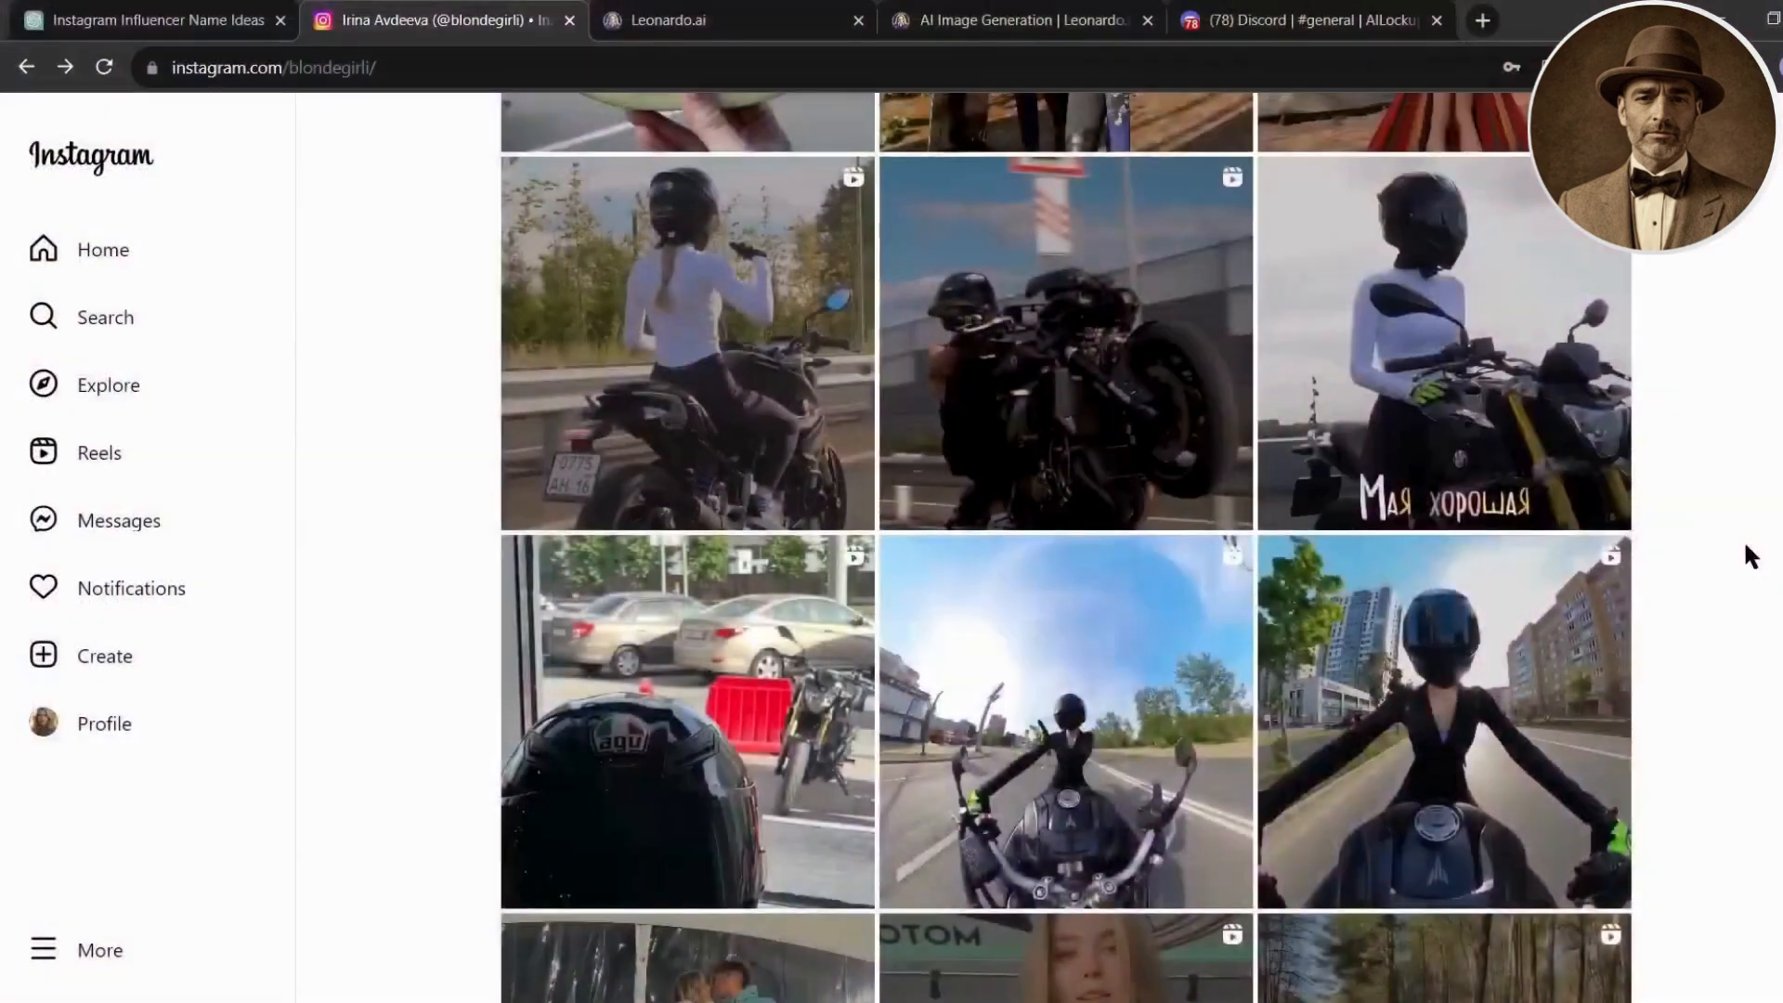
Look through the blonde creator's Instagram profile and open its reels to find suitable source videos.
scroll(1745, 556, up, 8)
scroll(1744, 553, up, 4)
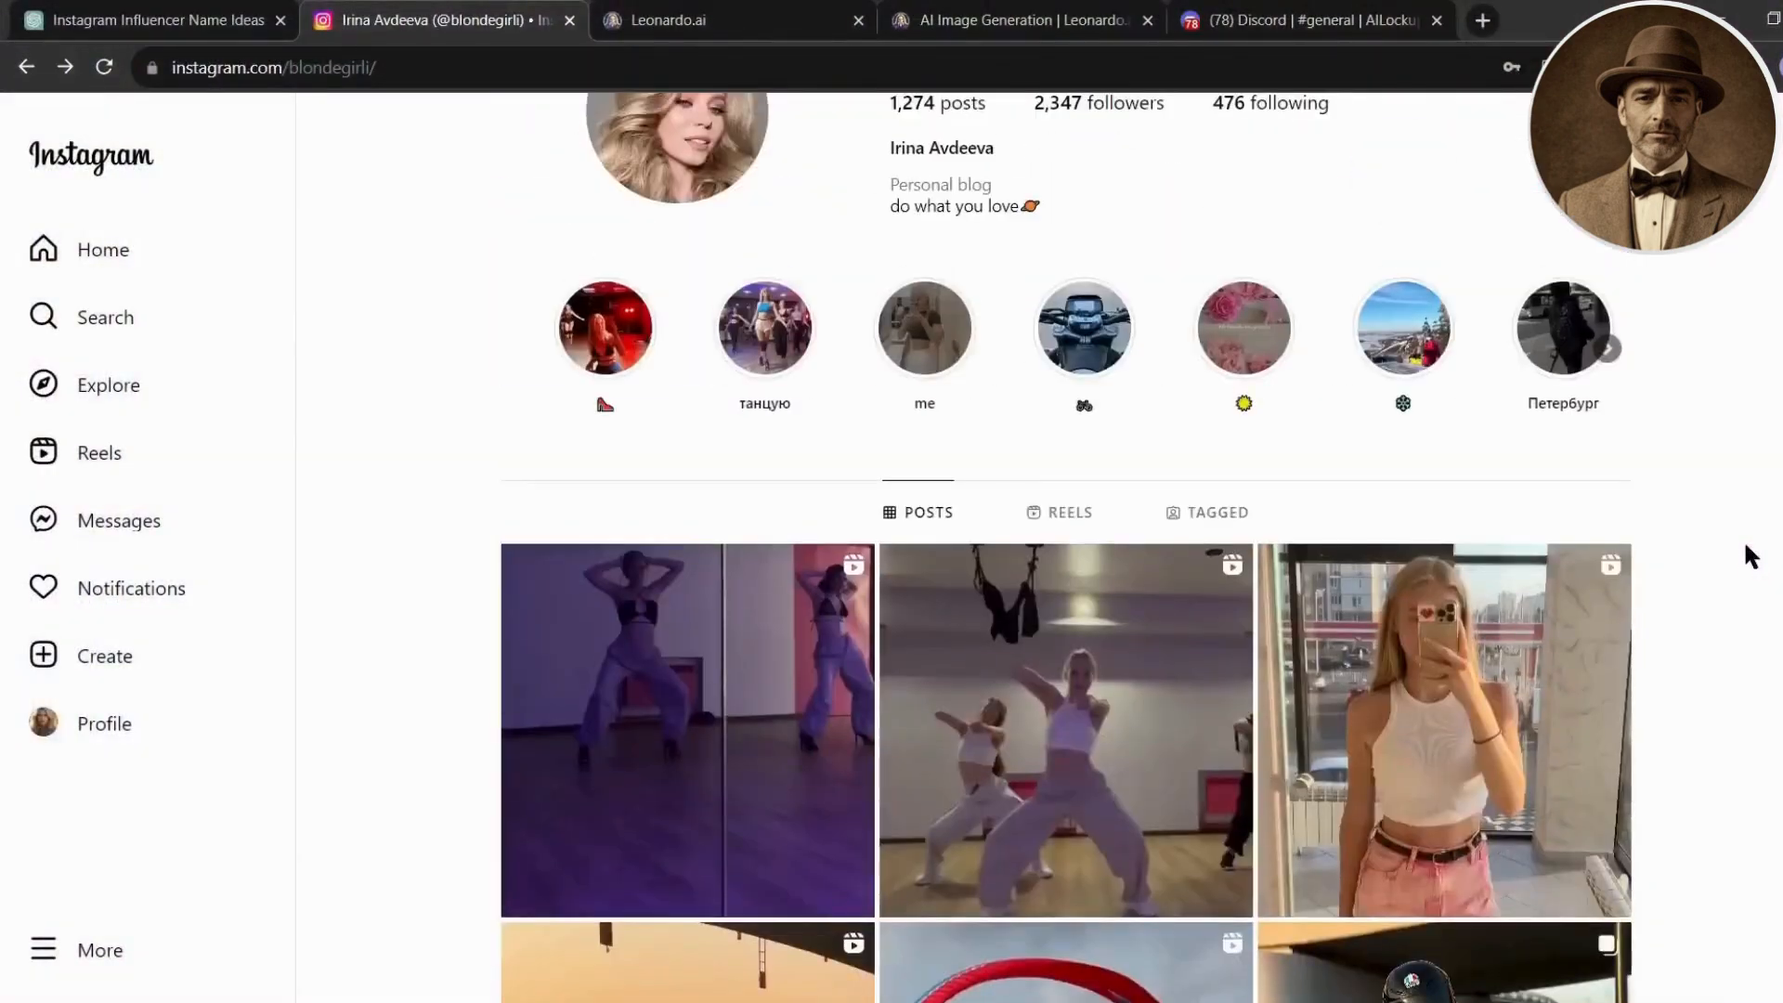
scroll(1119, 279, down, 3)
click(1051, 270)
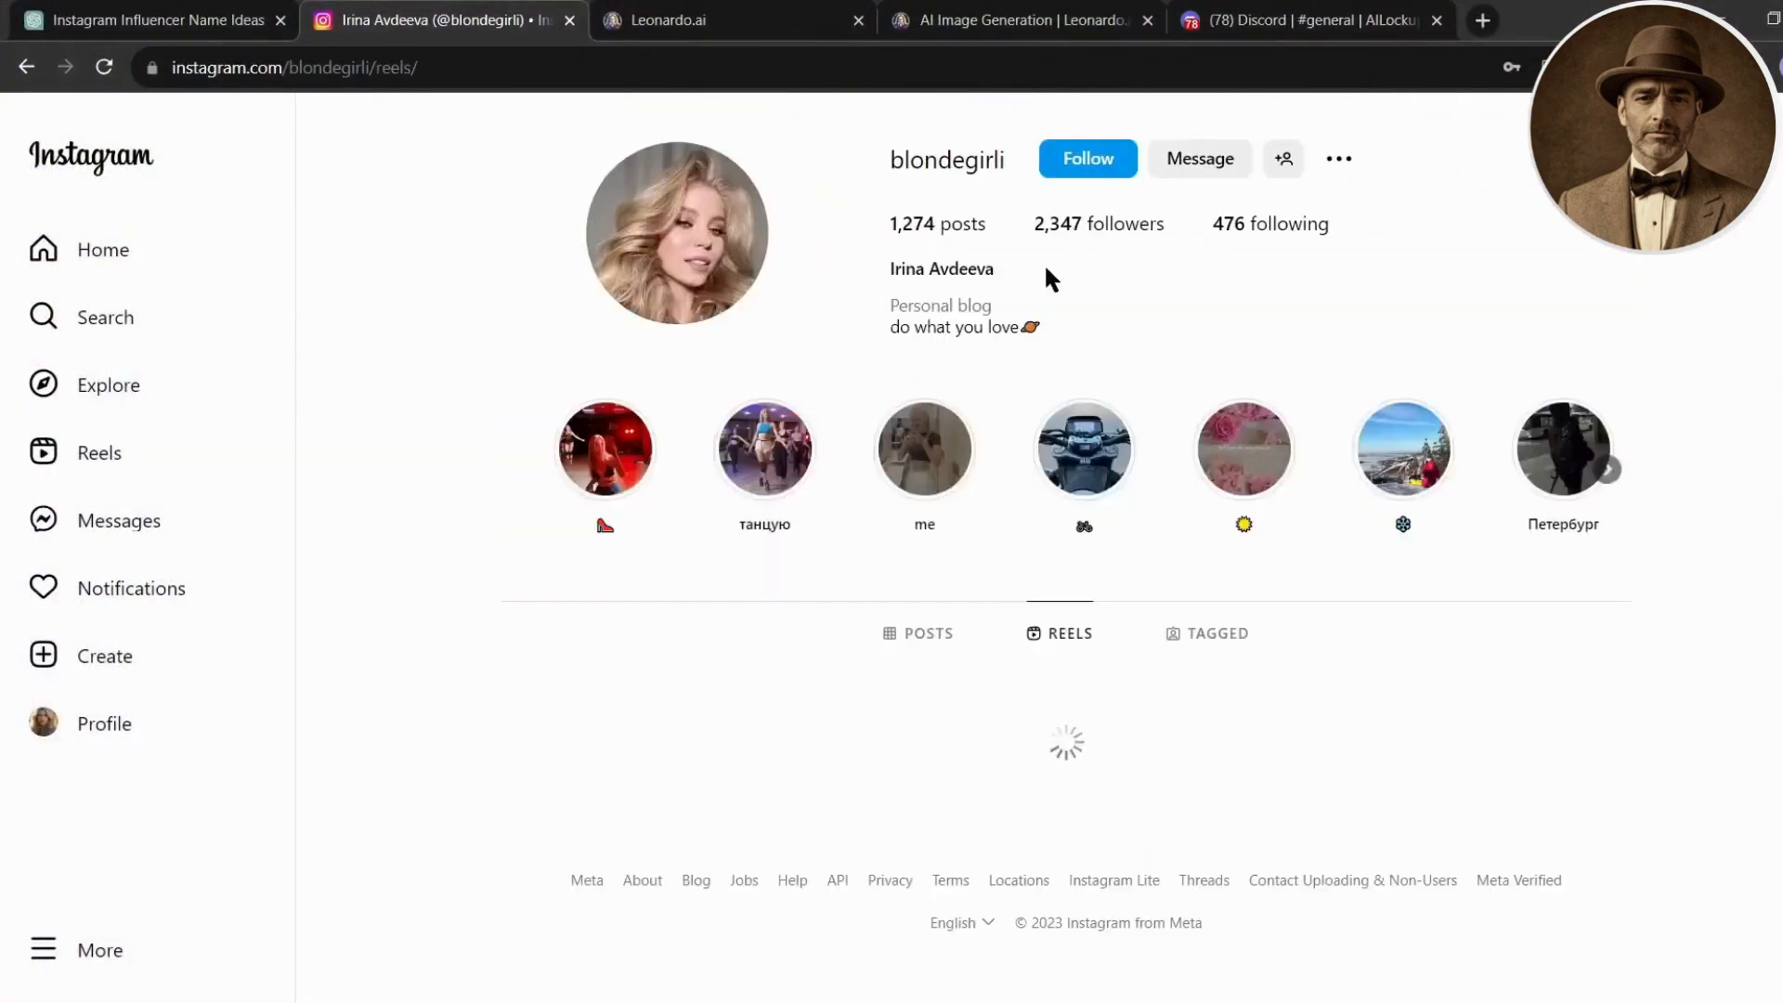
scroll(1334, 695, down, 5)
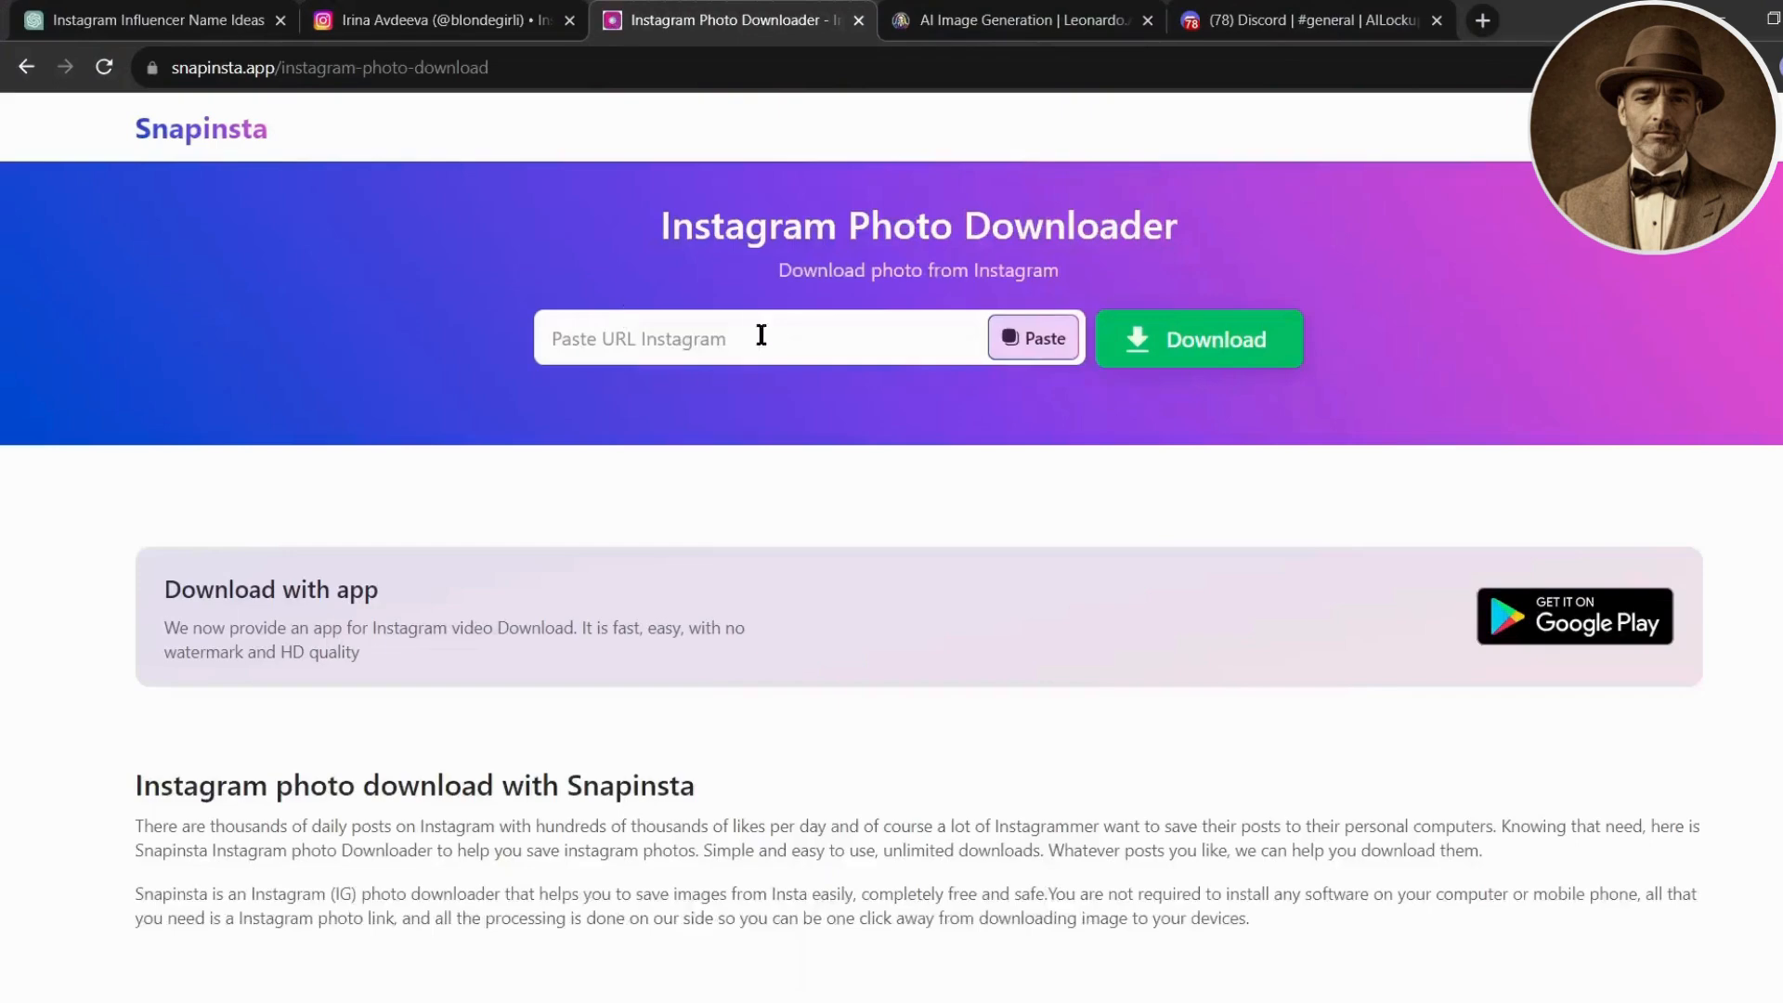
Download the copied reel's video through Snapinsta and open the reel of the woman at the steering wheel to select its link.
key(ctrl+v)
click(1202, 338)
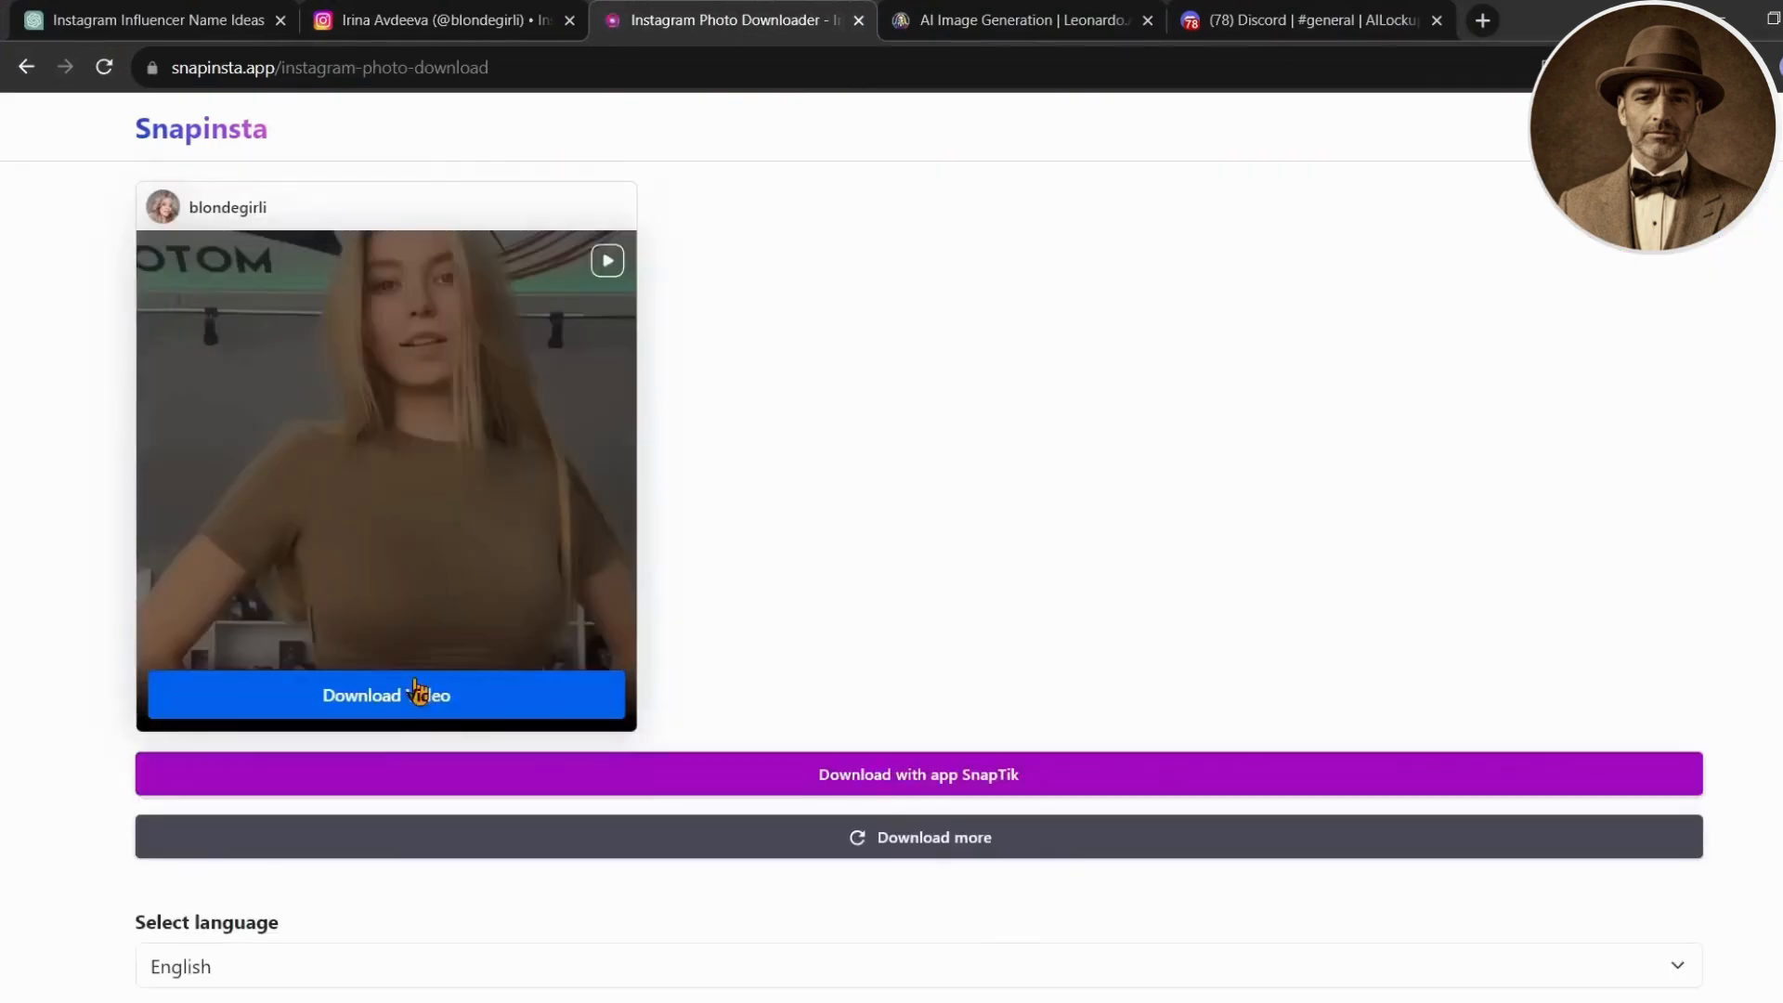
click(1541, 506)
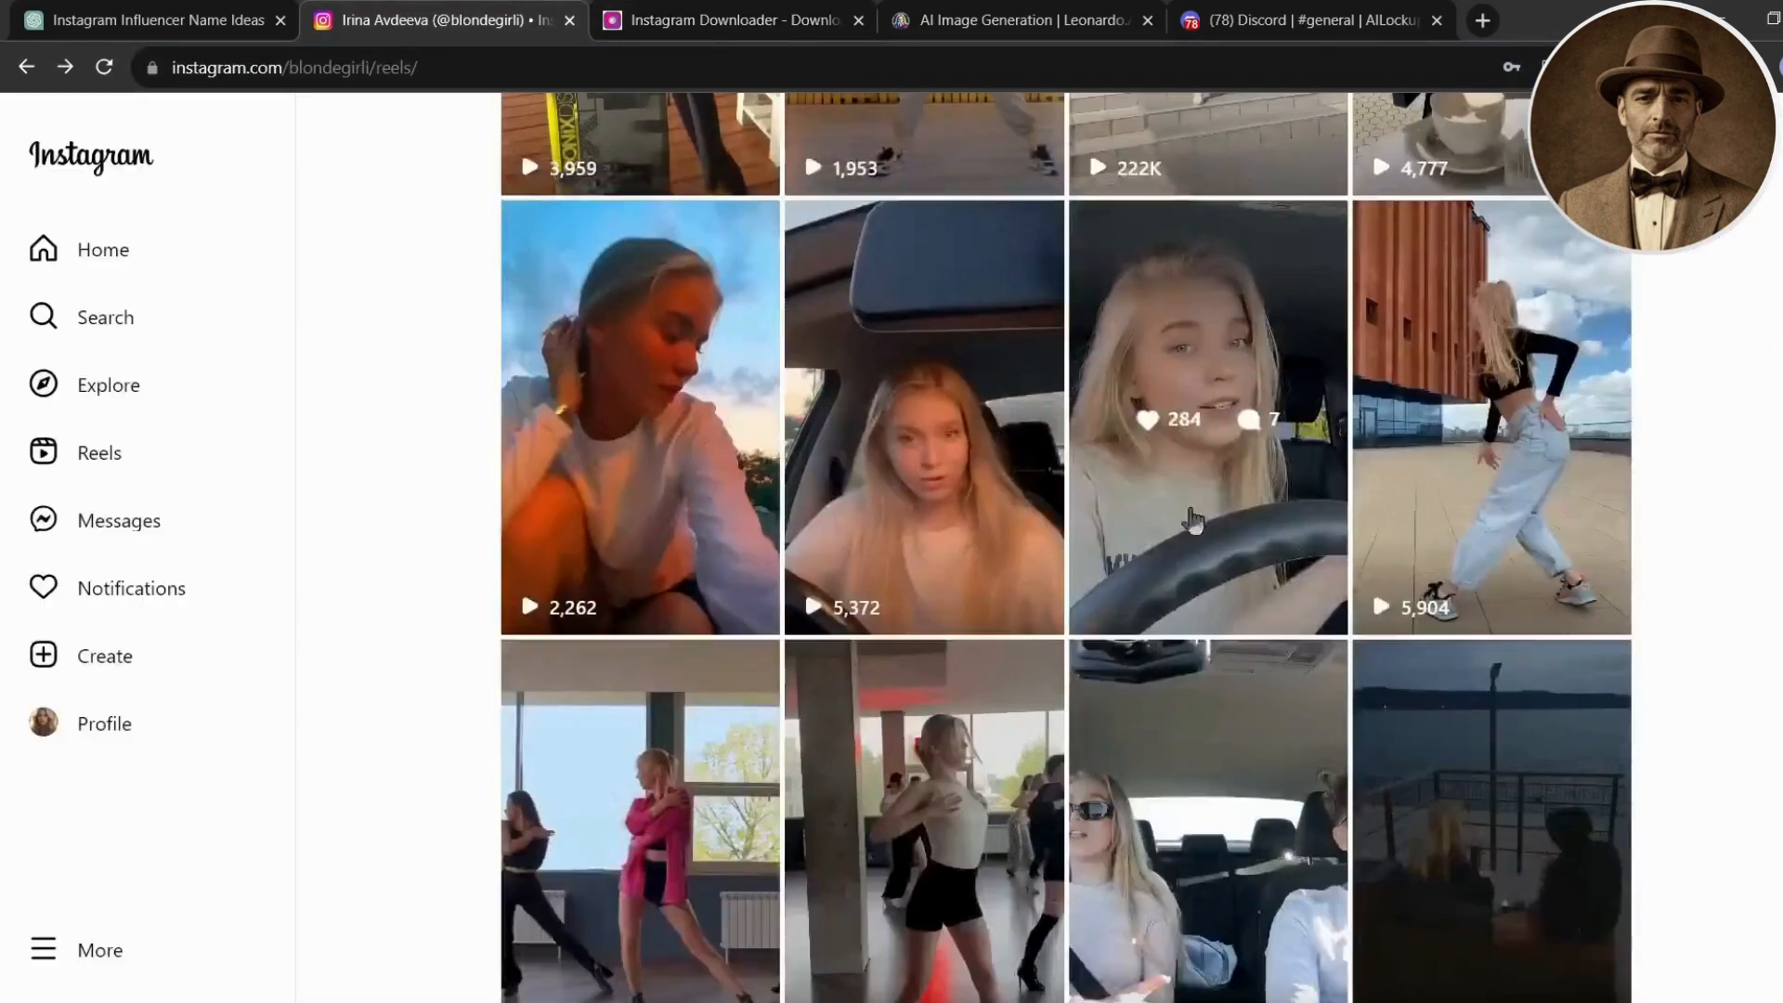
click(1193, 522)
click(297, 67)
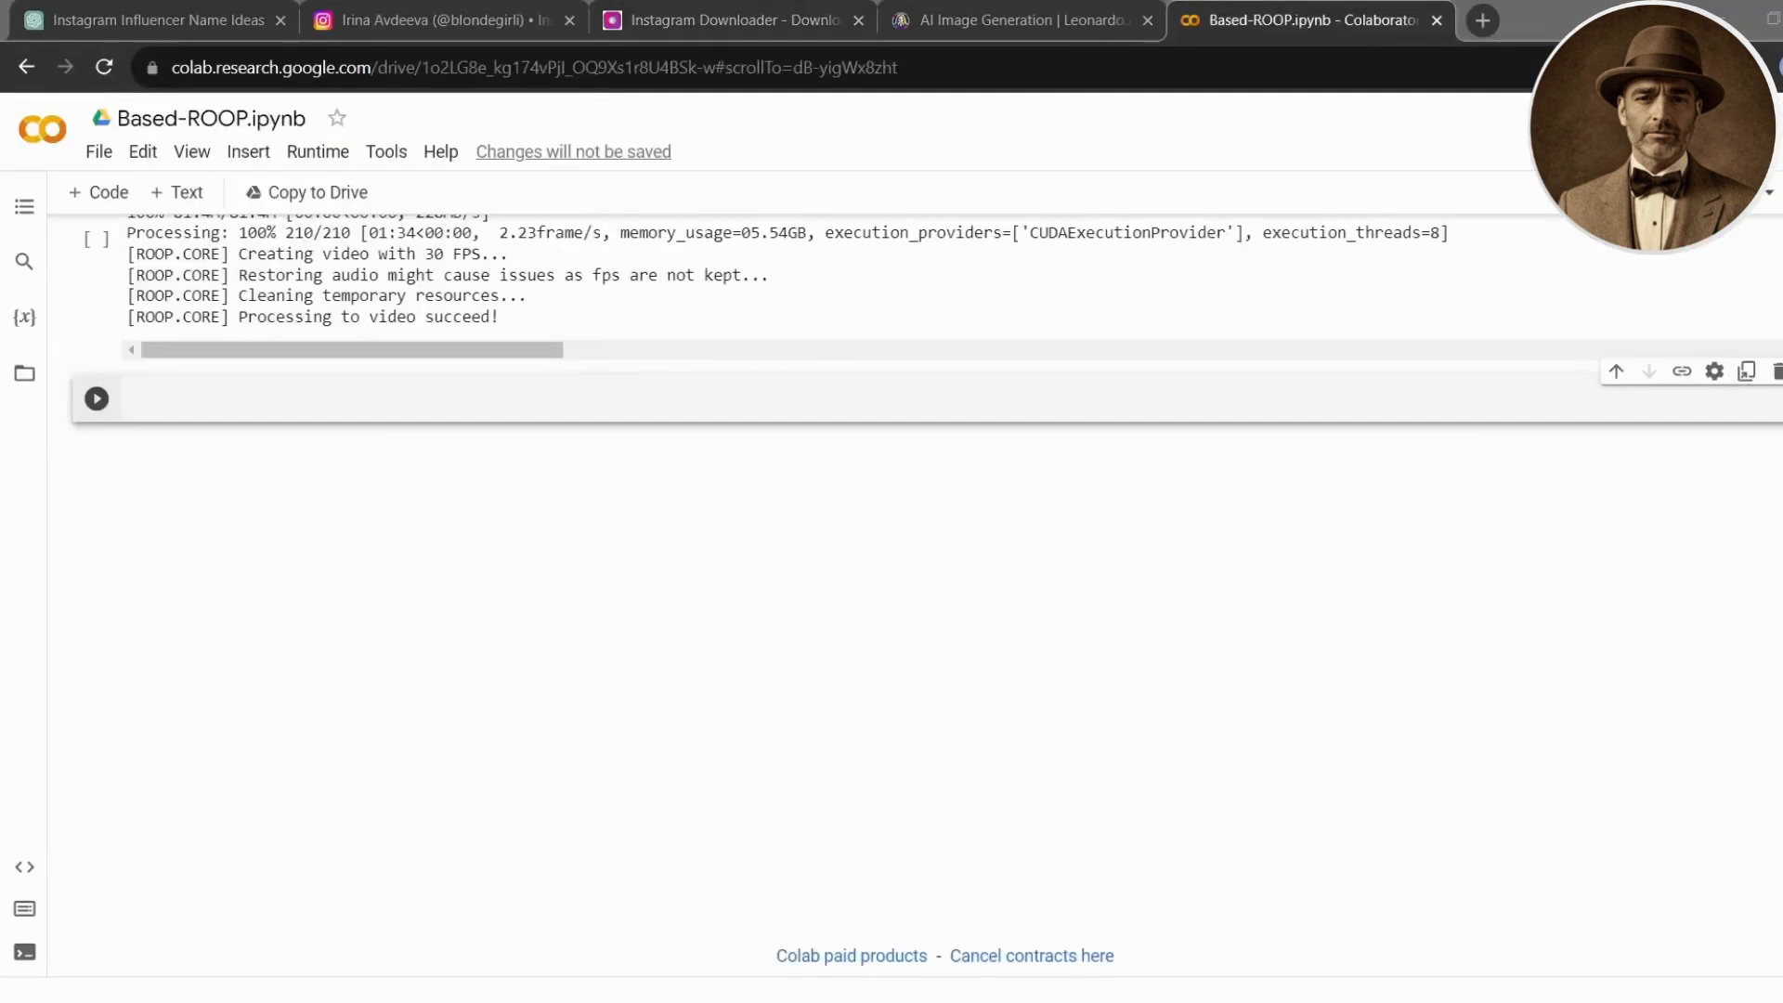
Run the "Clone roop repo and install dependencies" cell at the start of the Based-ROOP.ipynb Colab notebook, accepting the run warning.
scroll(1314, 561, up, 15)
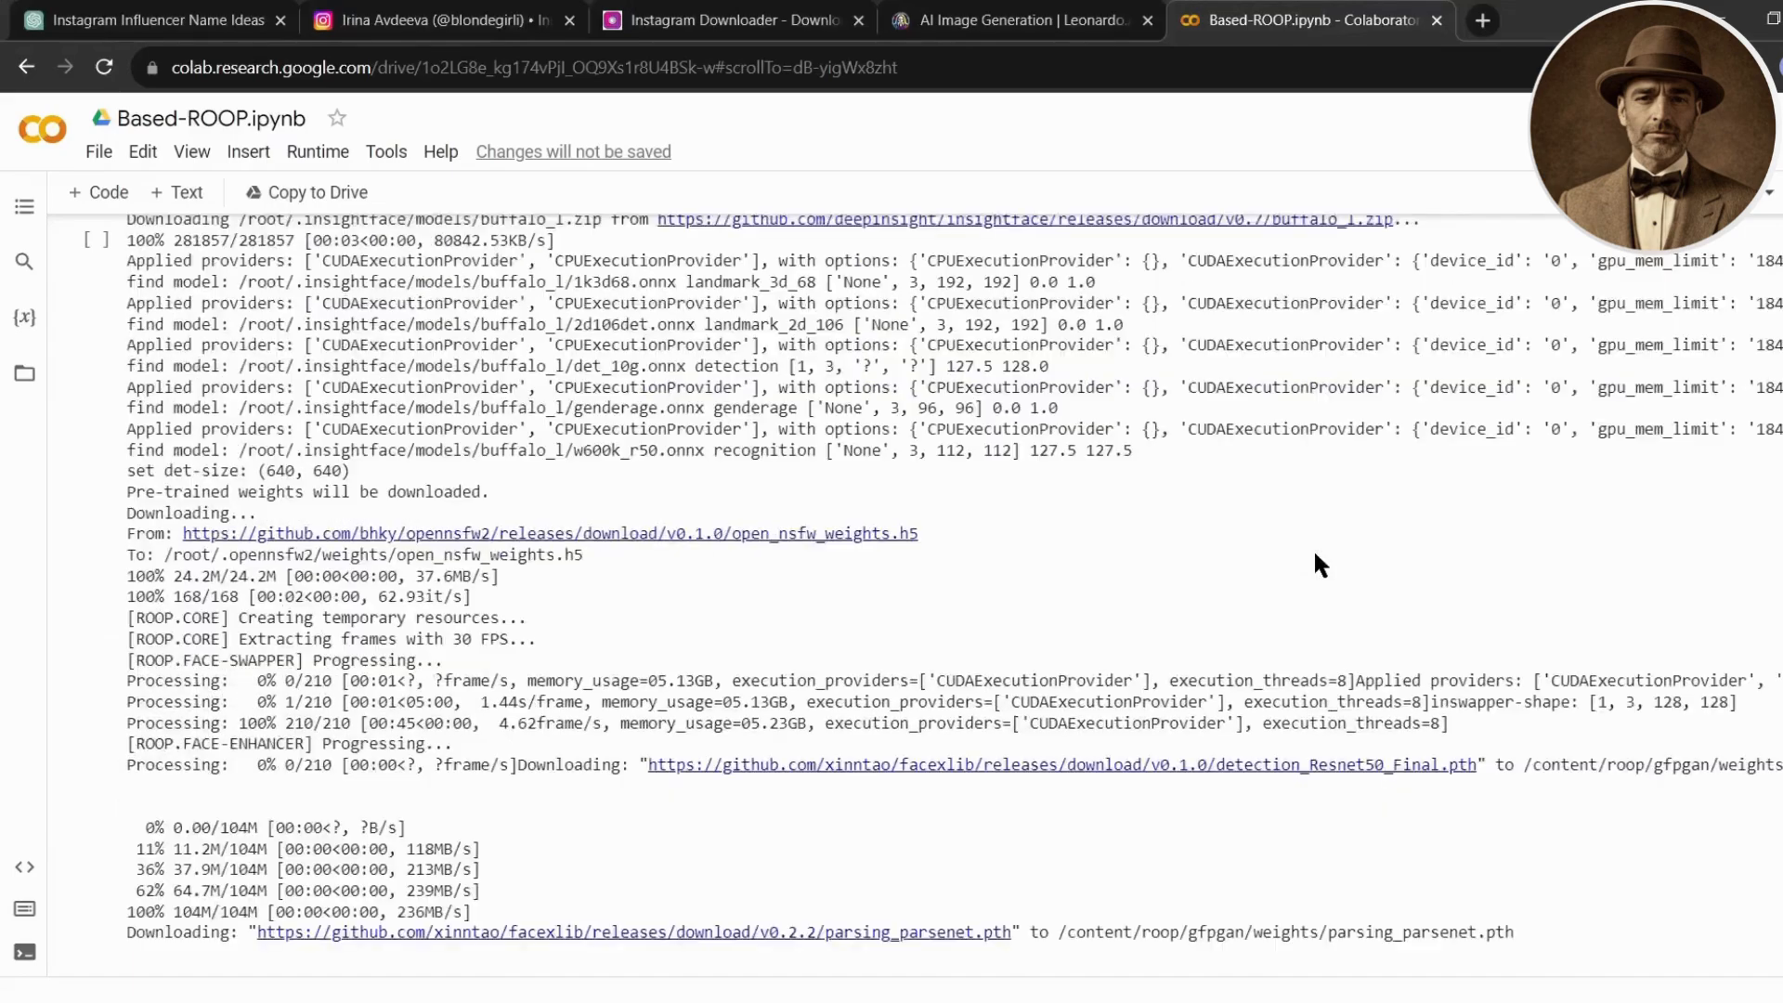
scroll(319, 397, up, 15)
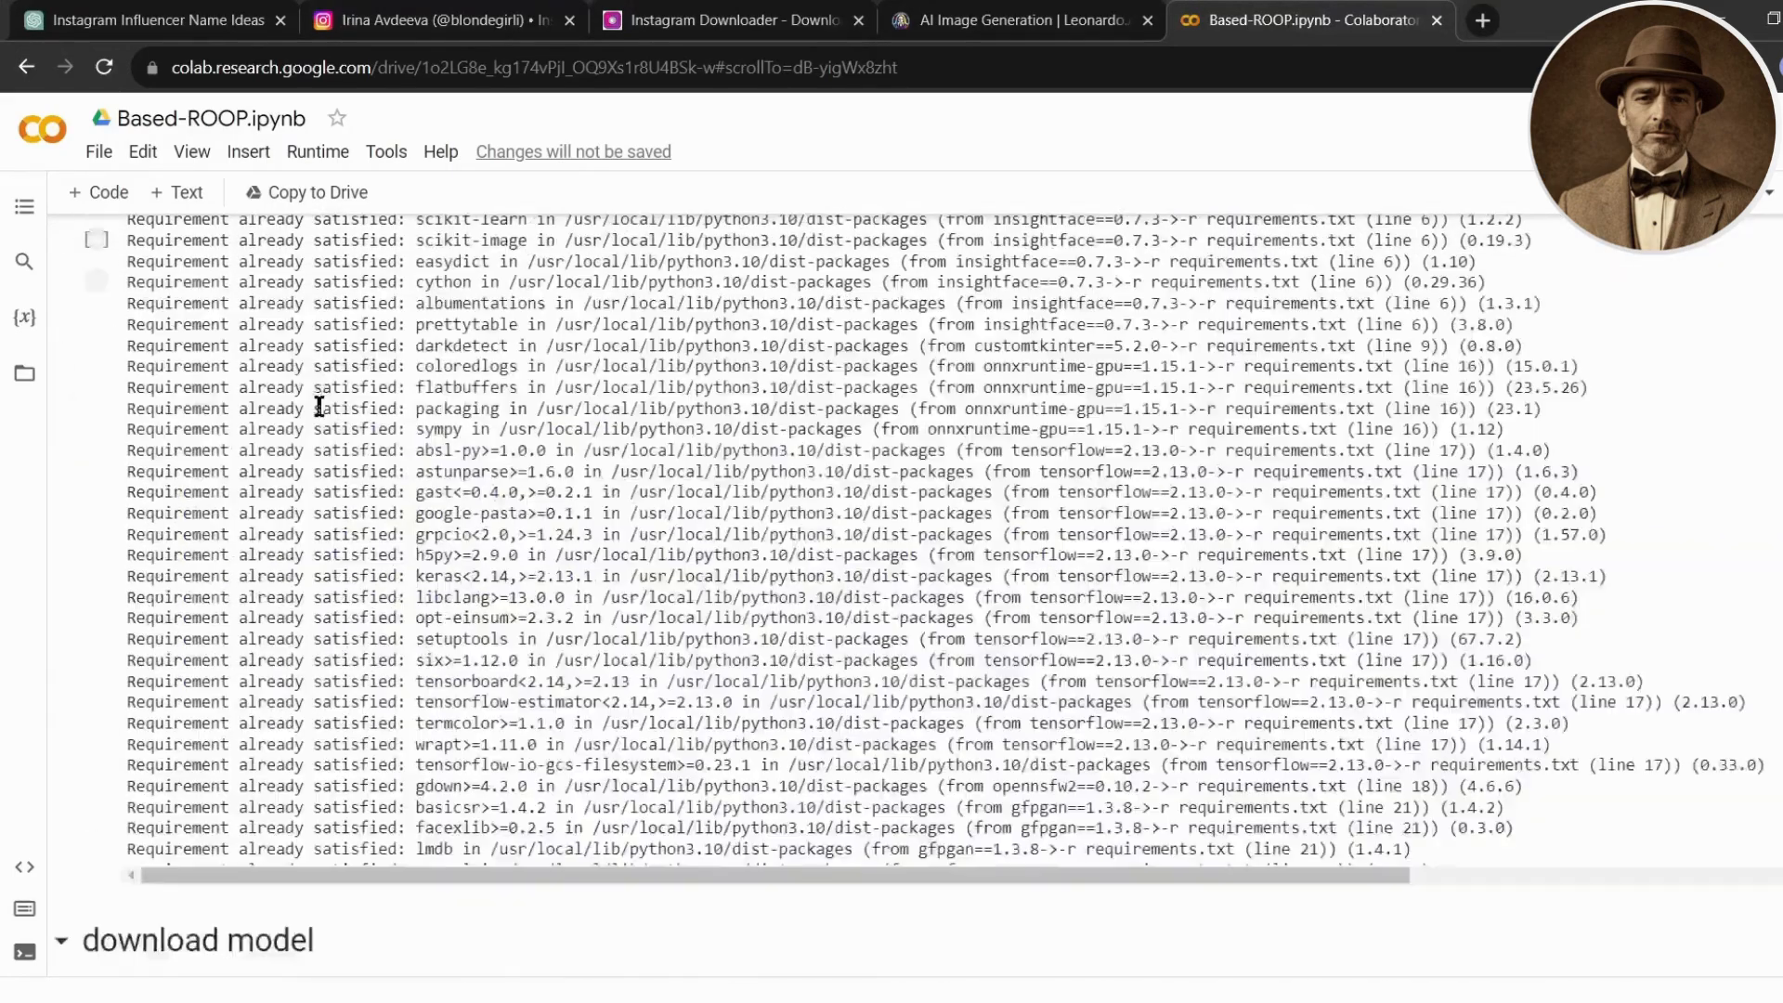
scroll(274, 289, up, 3)
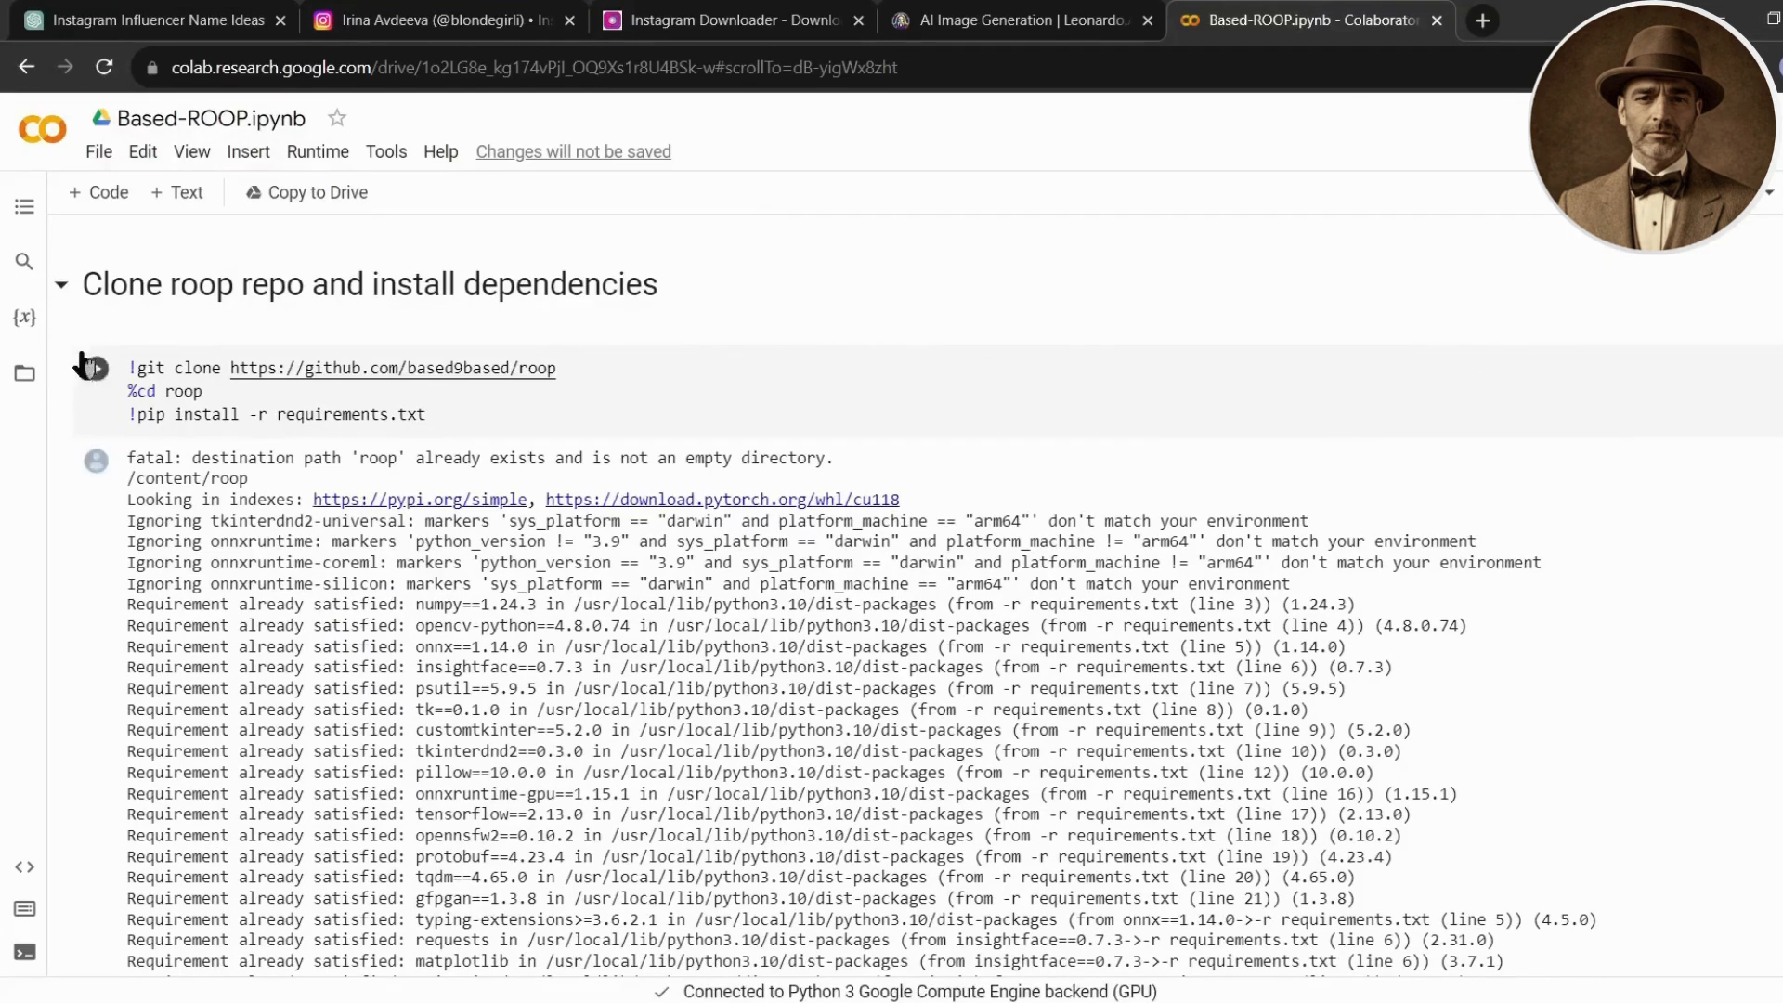
drag(94, 288, 584, 290)
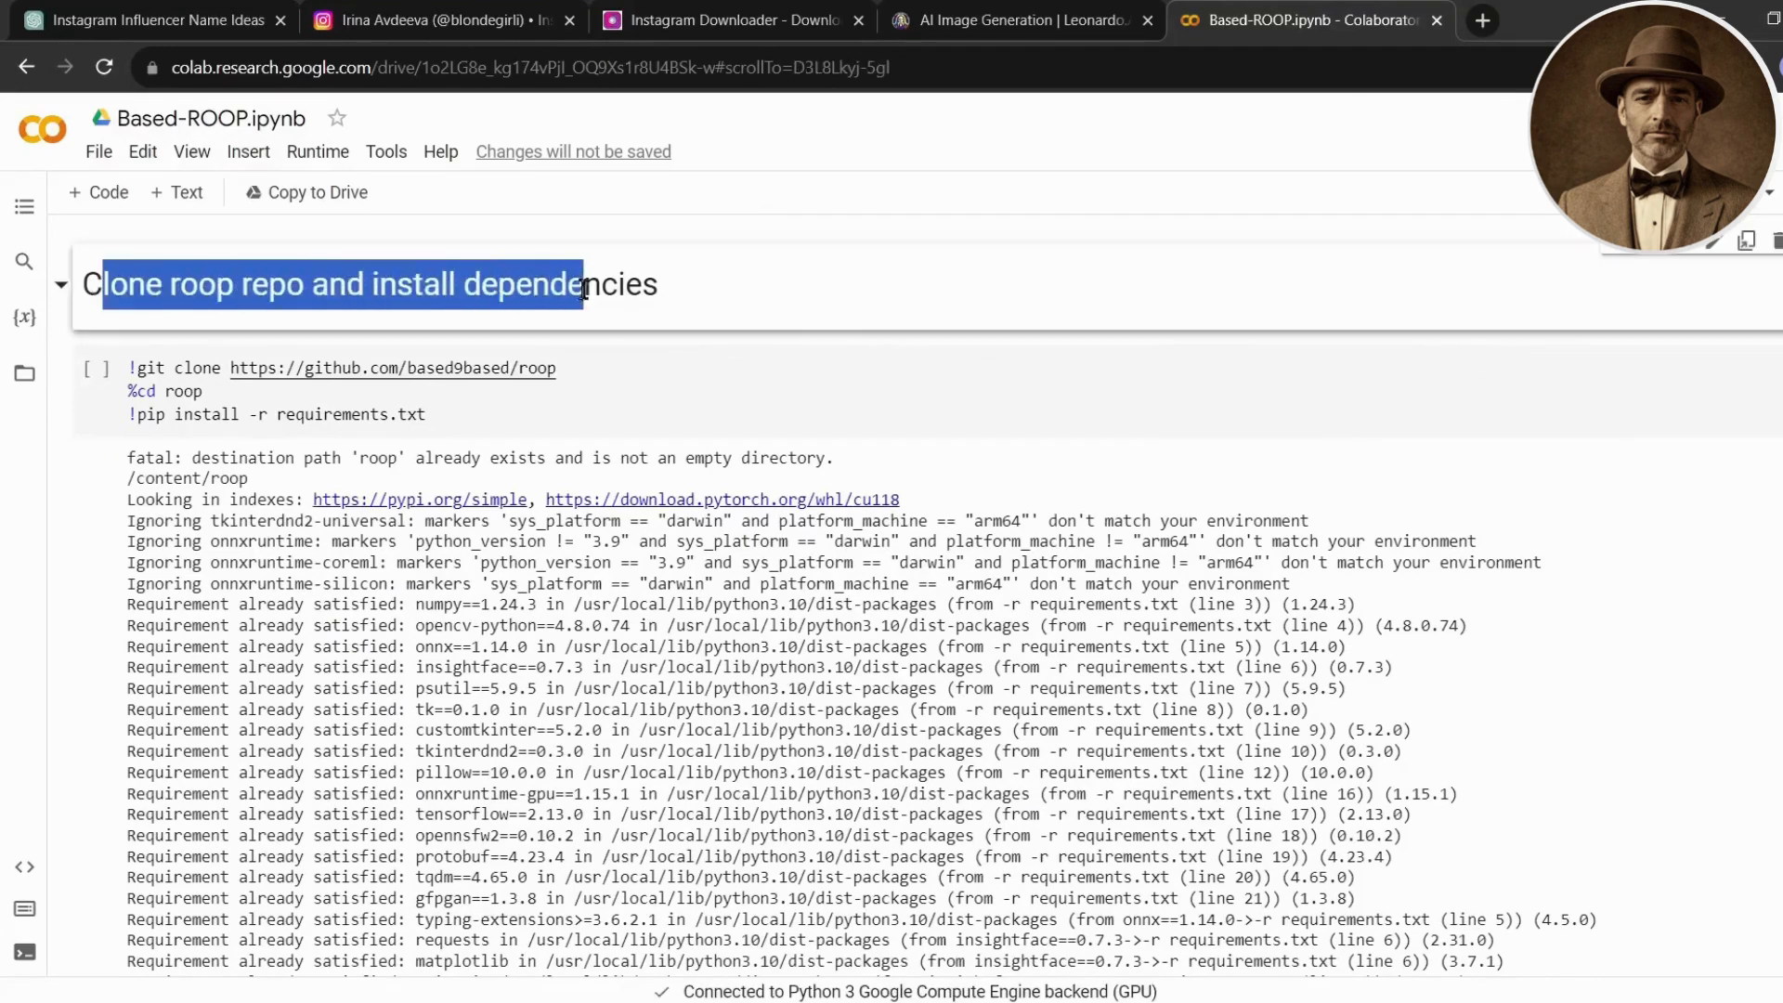
click(543, 289)
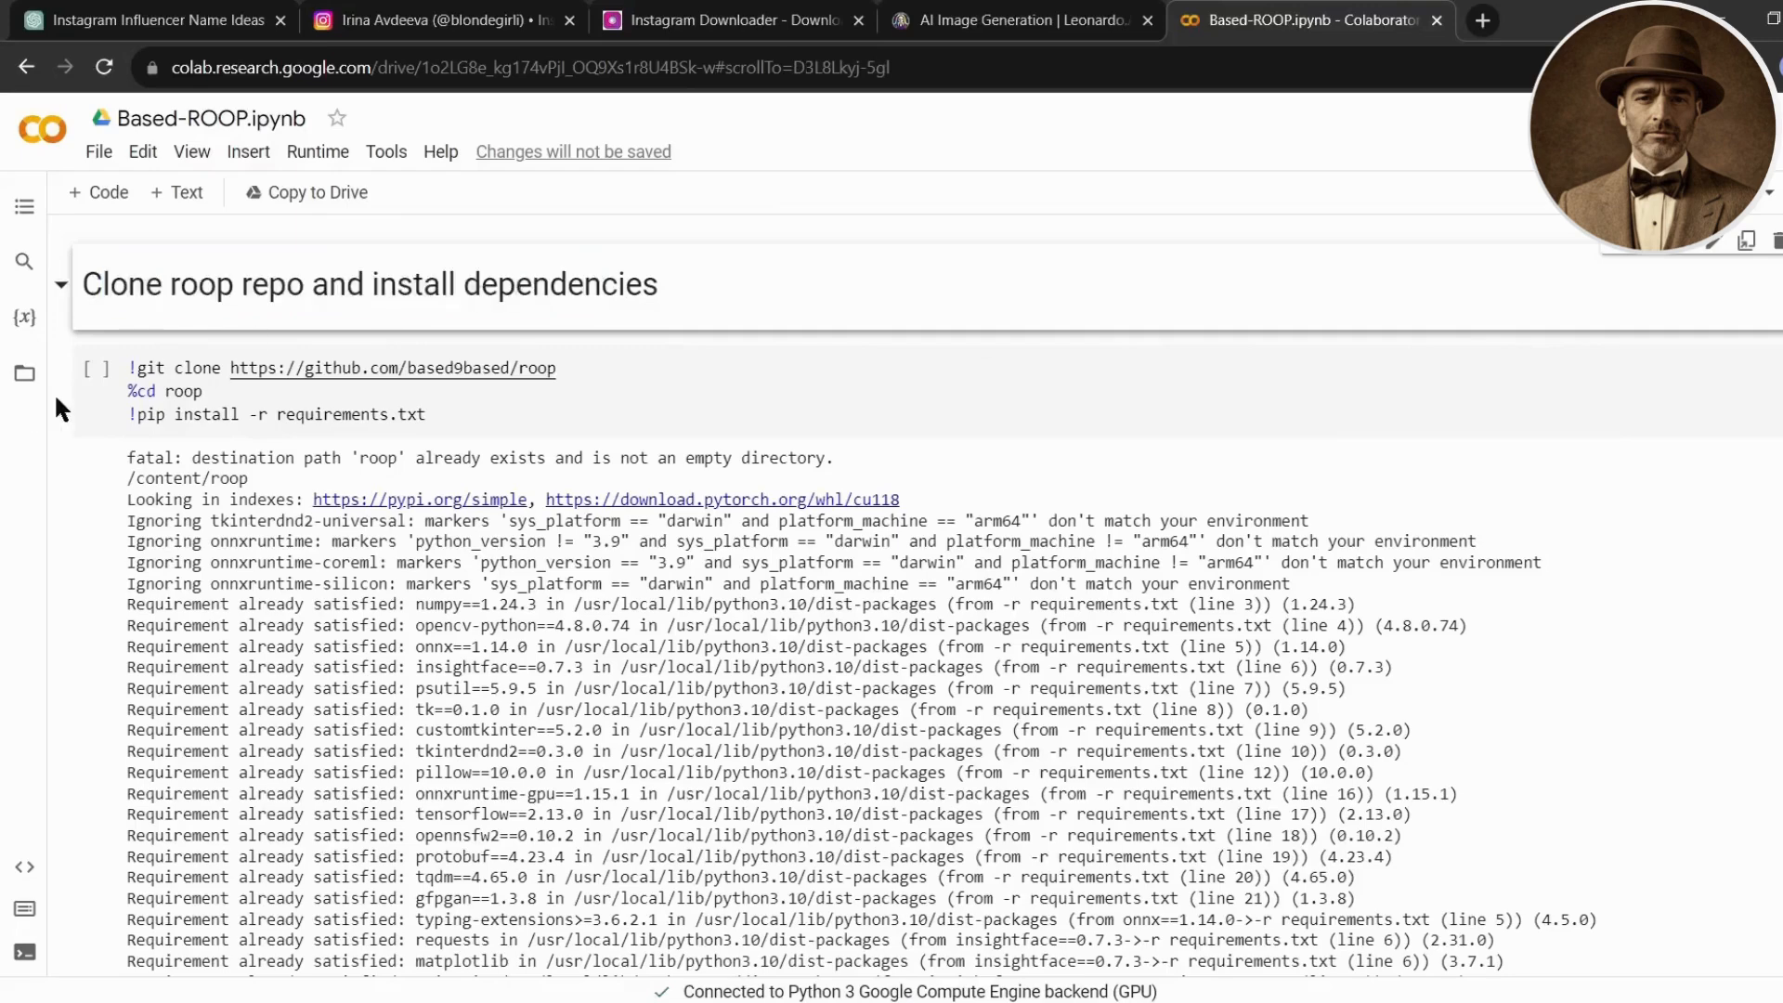
click(98, 370)
click(1217, 674)
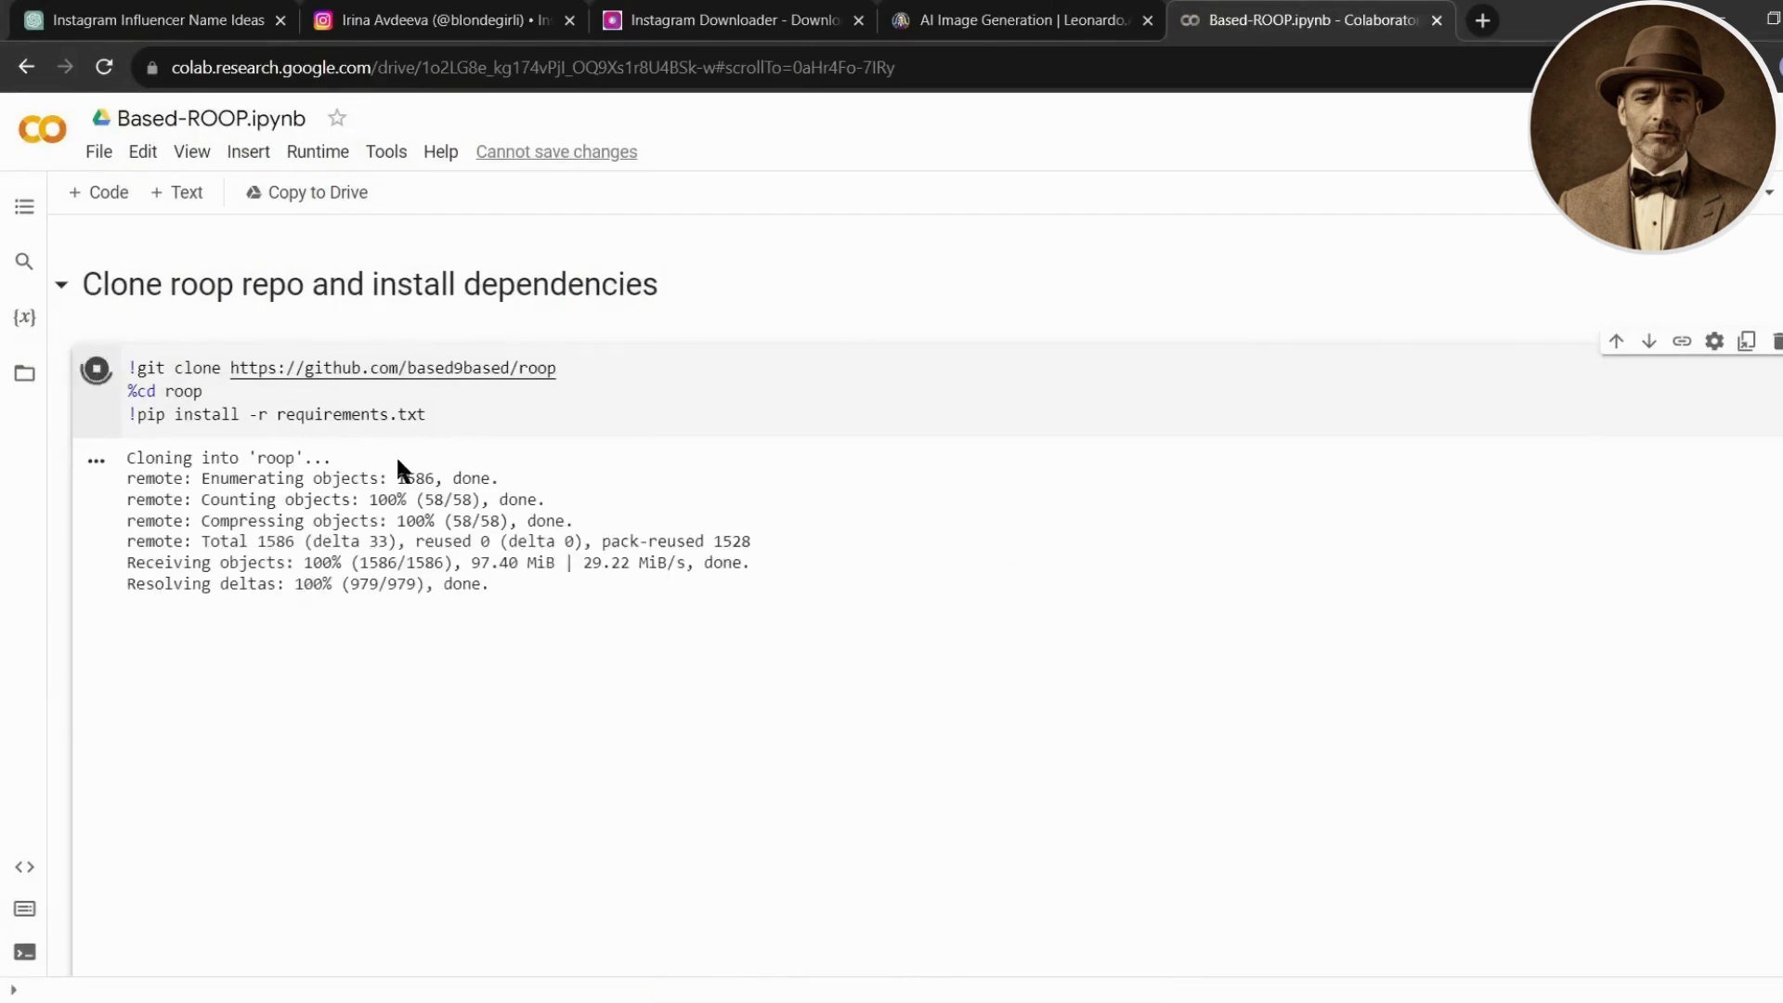
While choosing files to upload to the notebook, rename the three Snapinsta videos as Video1, Video2 and Video3 and the Default_A portrait as Image1.
click(25, 374)
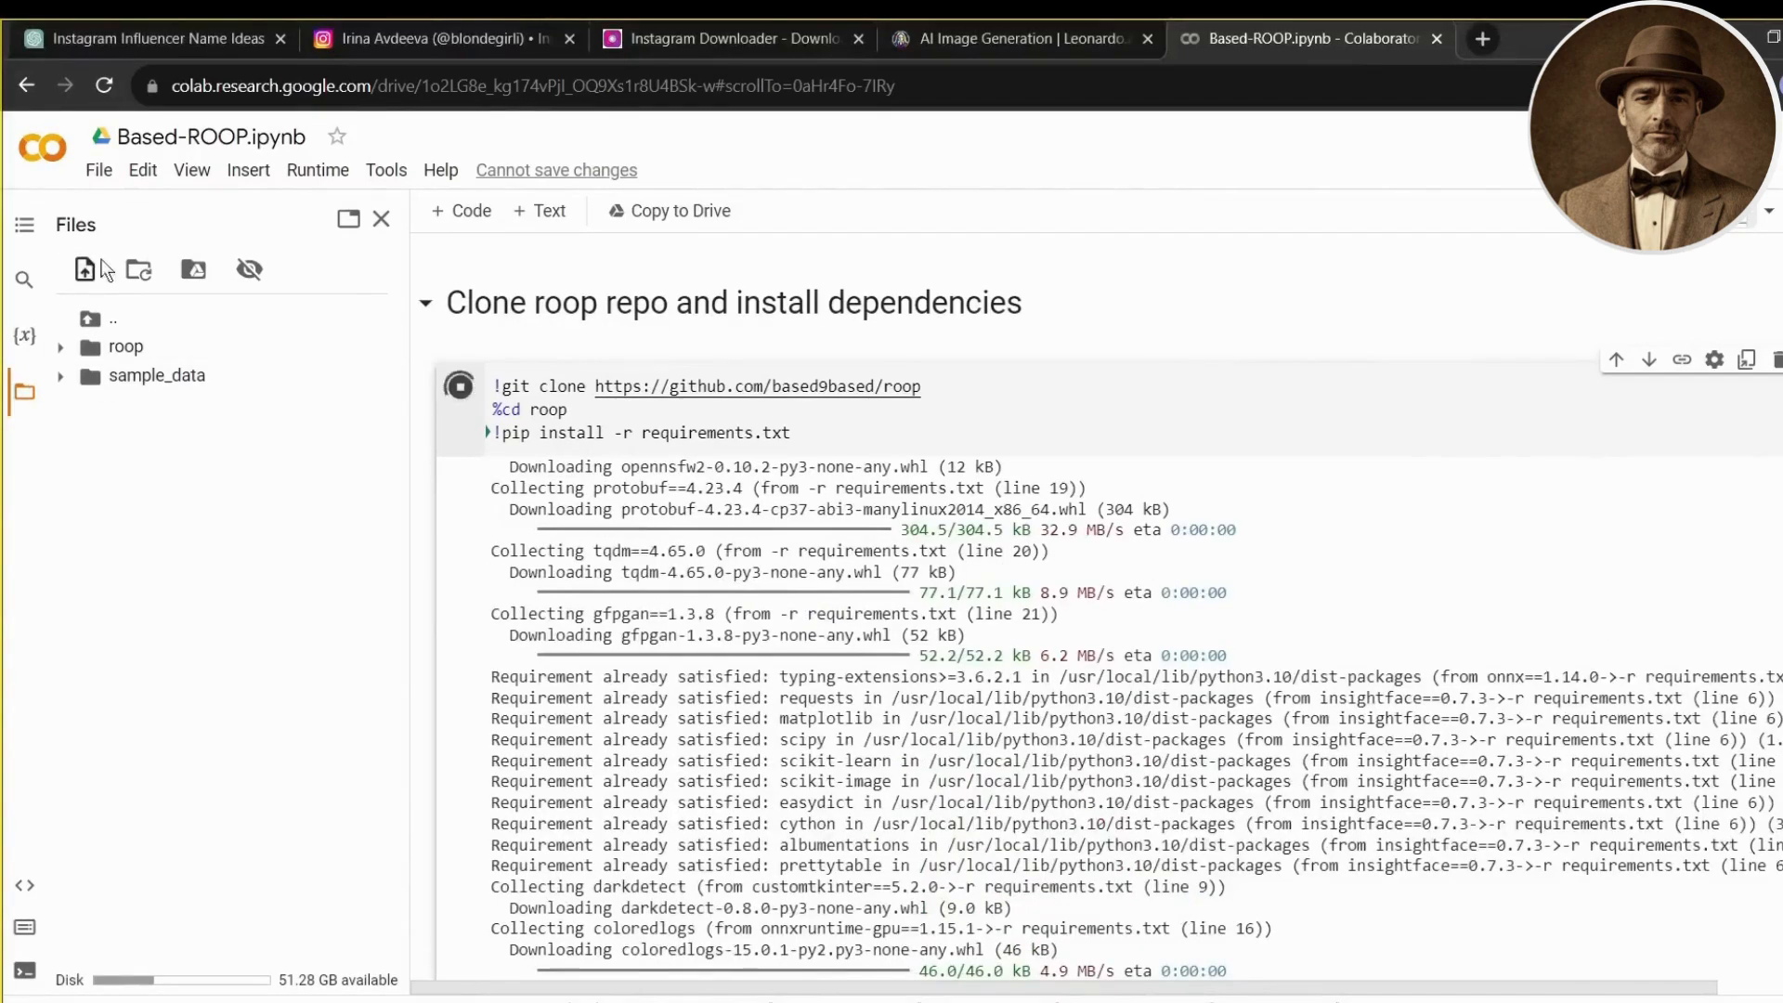
click(85, 251)
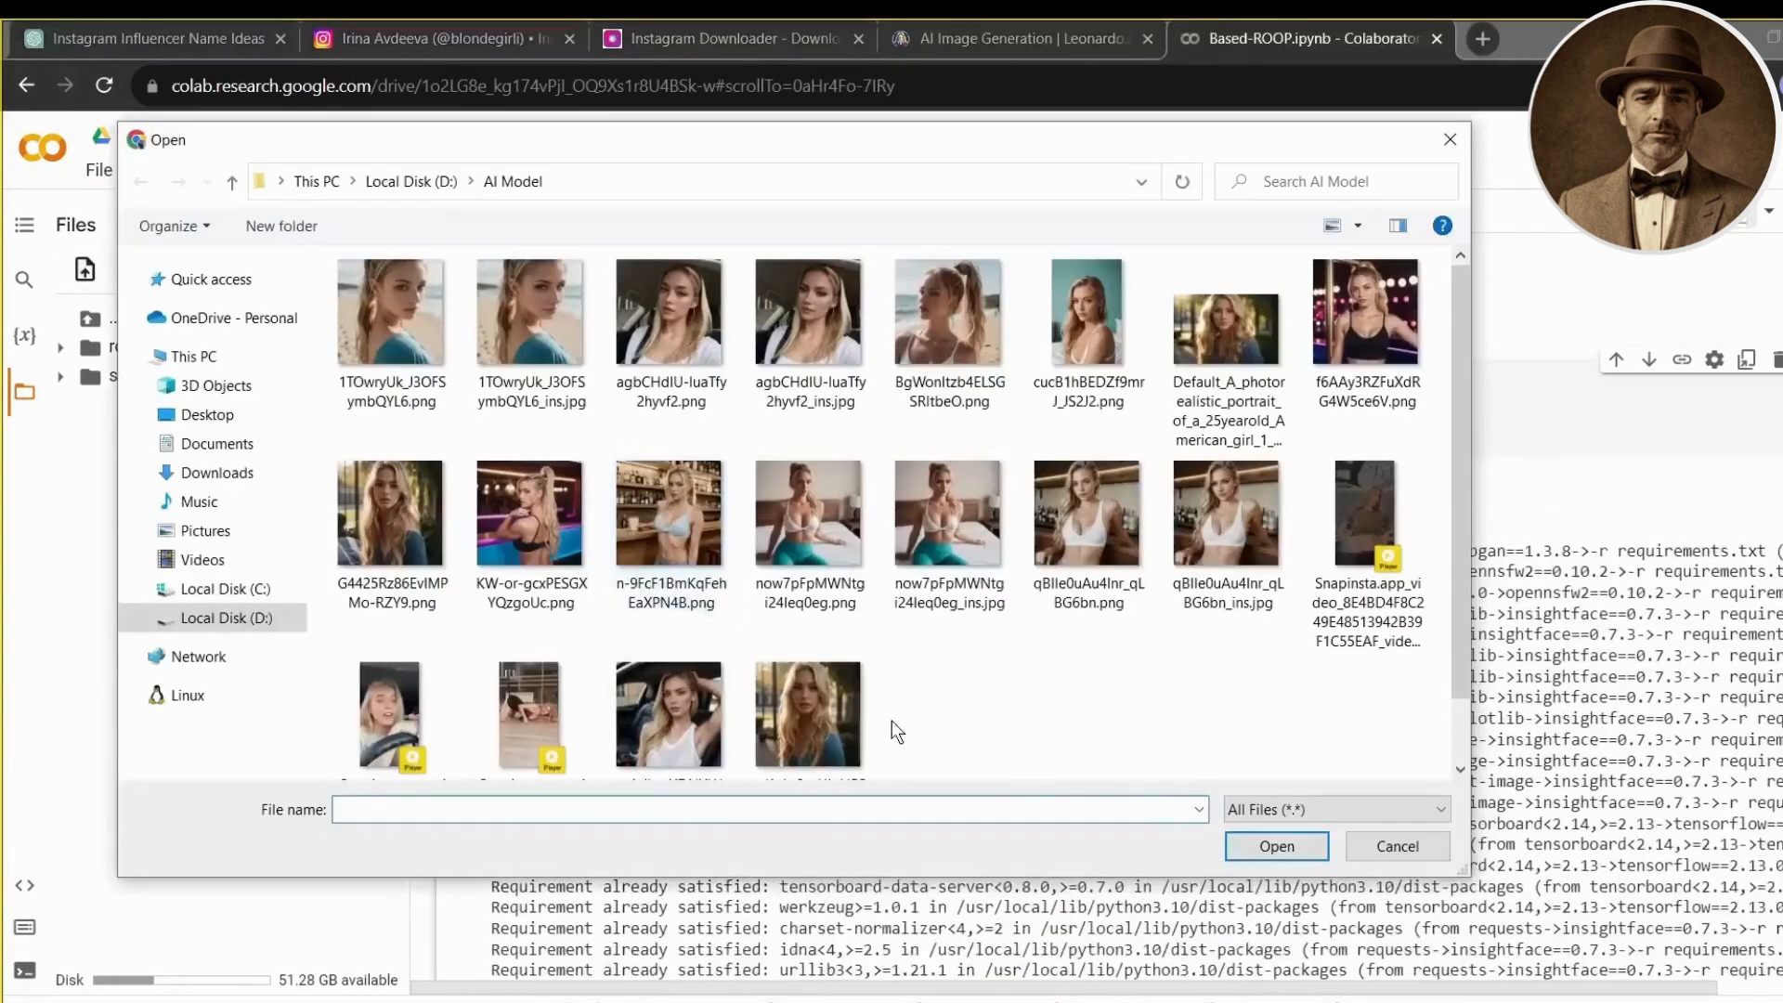
scroll(1462, 659, down, 1)
click(1366, 445)
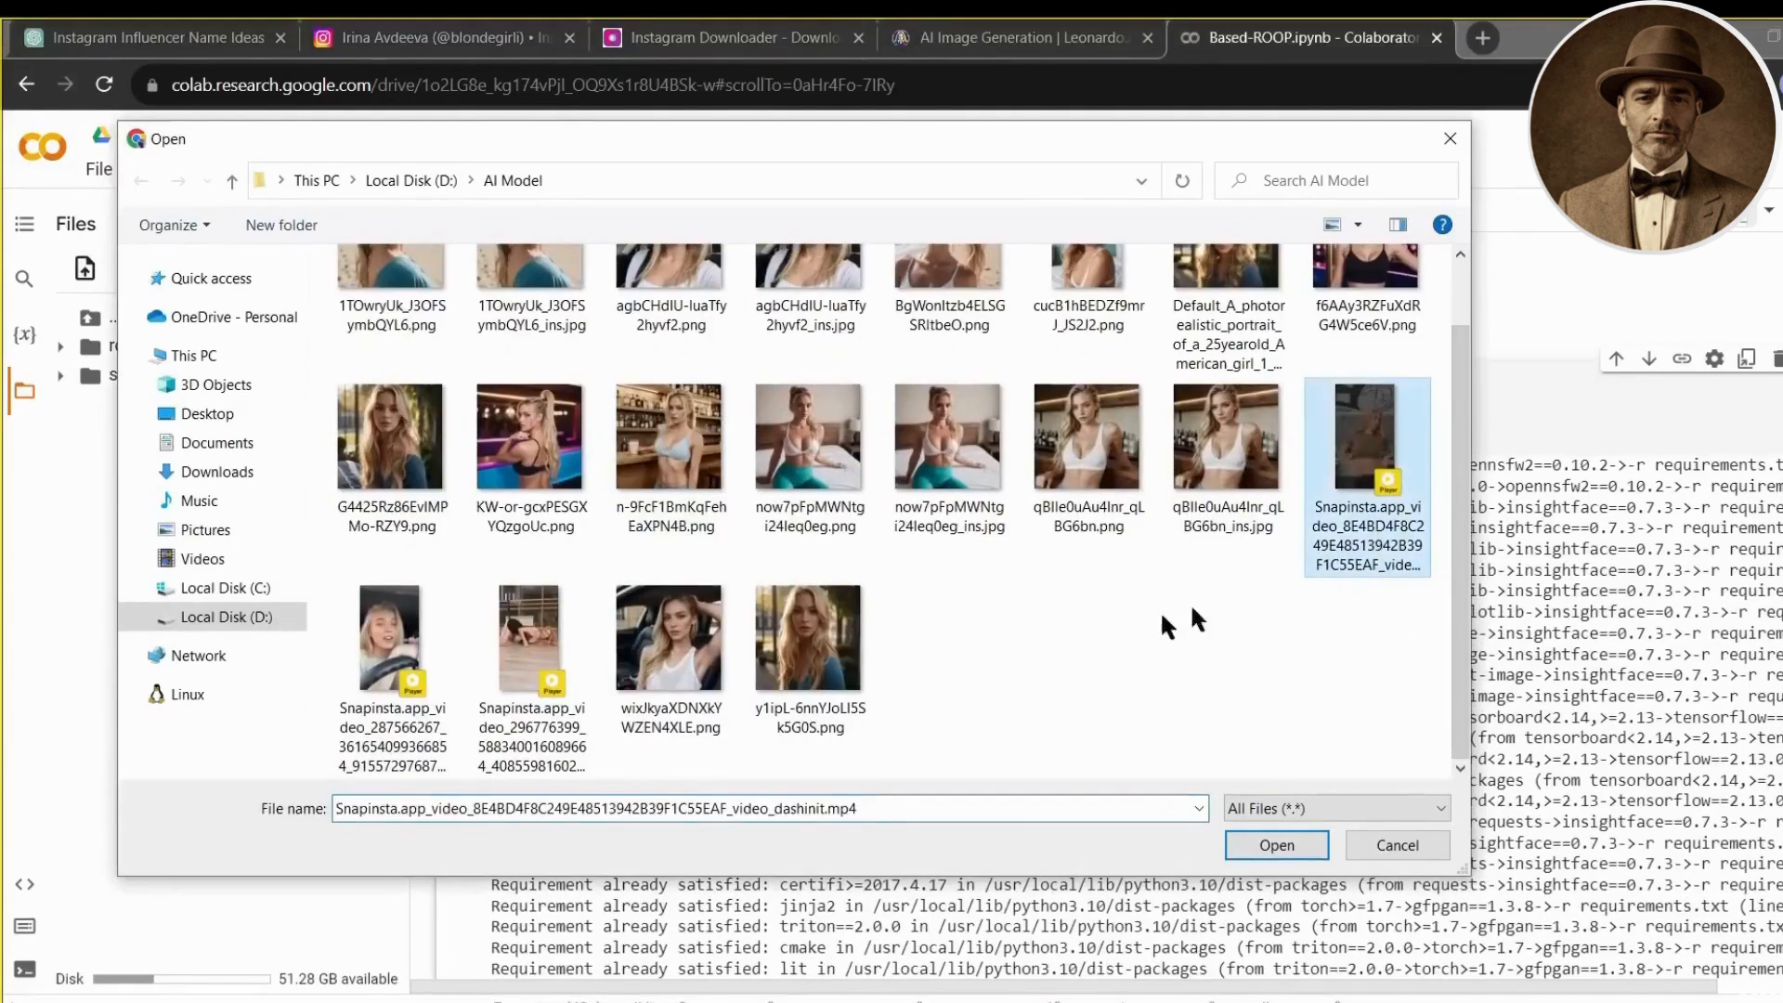
ctrl+click(376, 650)
ctrl+click(538, 683)
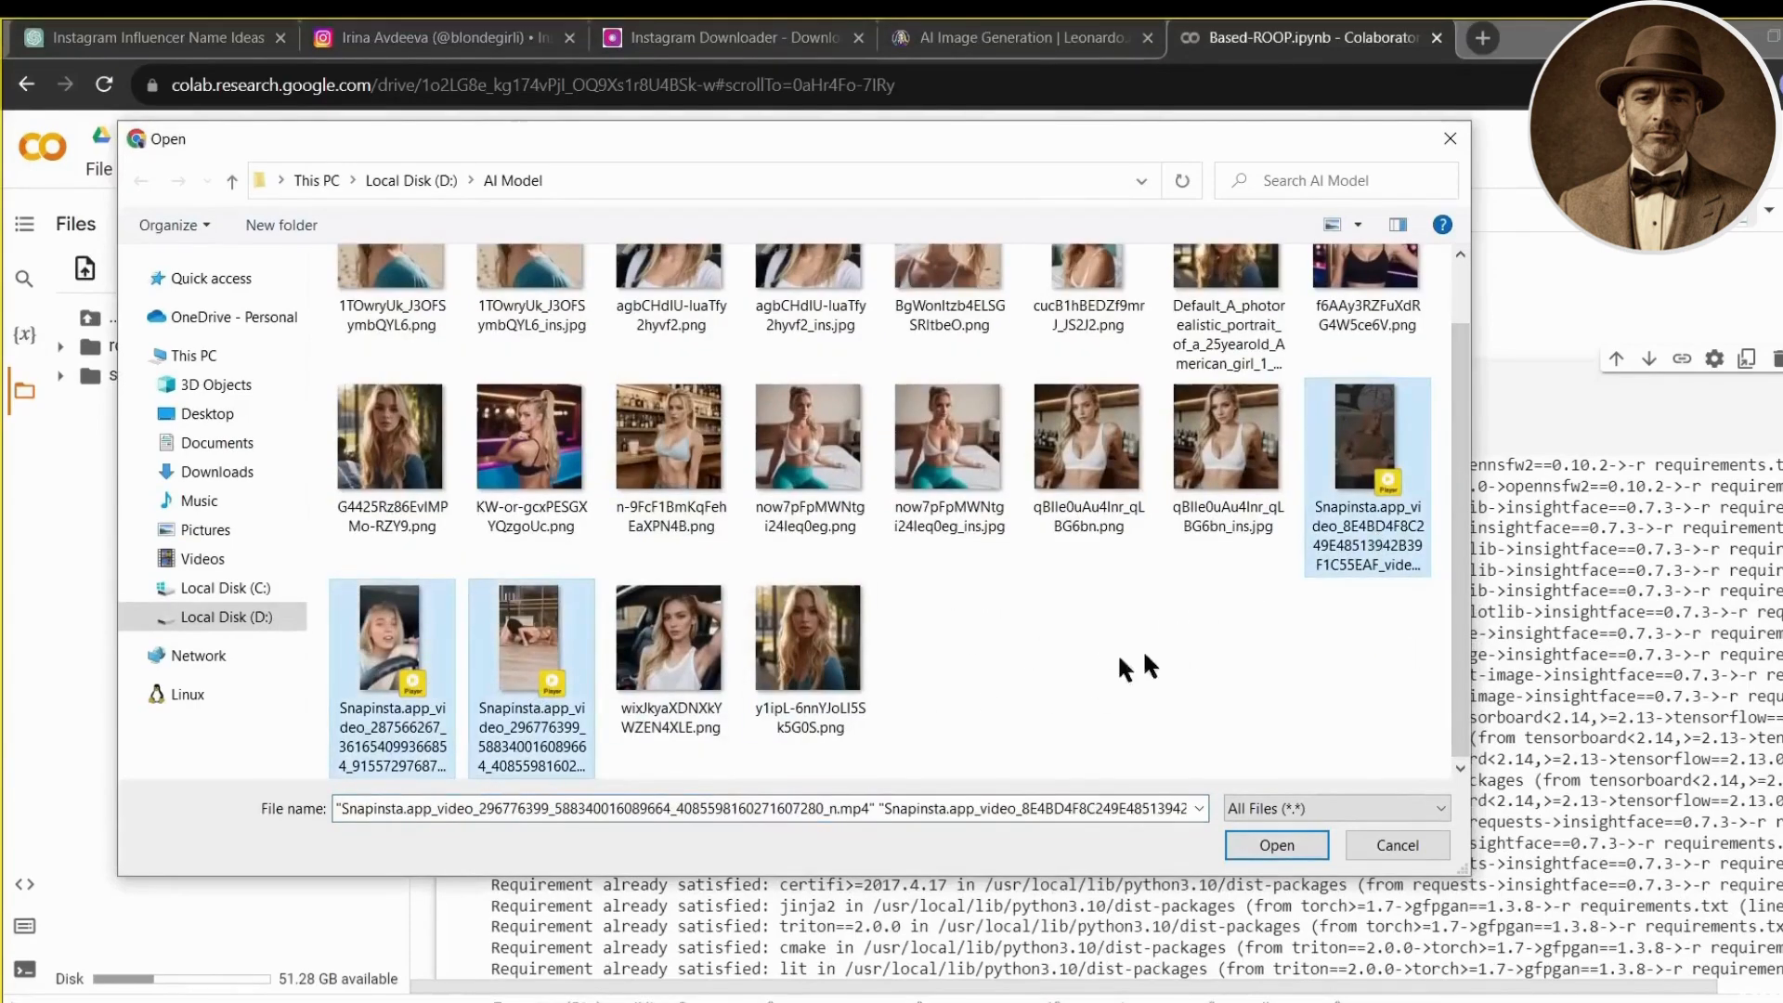
right_click(519, 667)
click(583, 616)
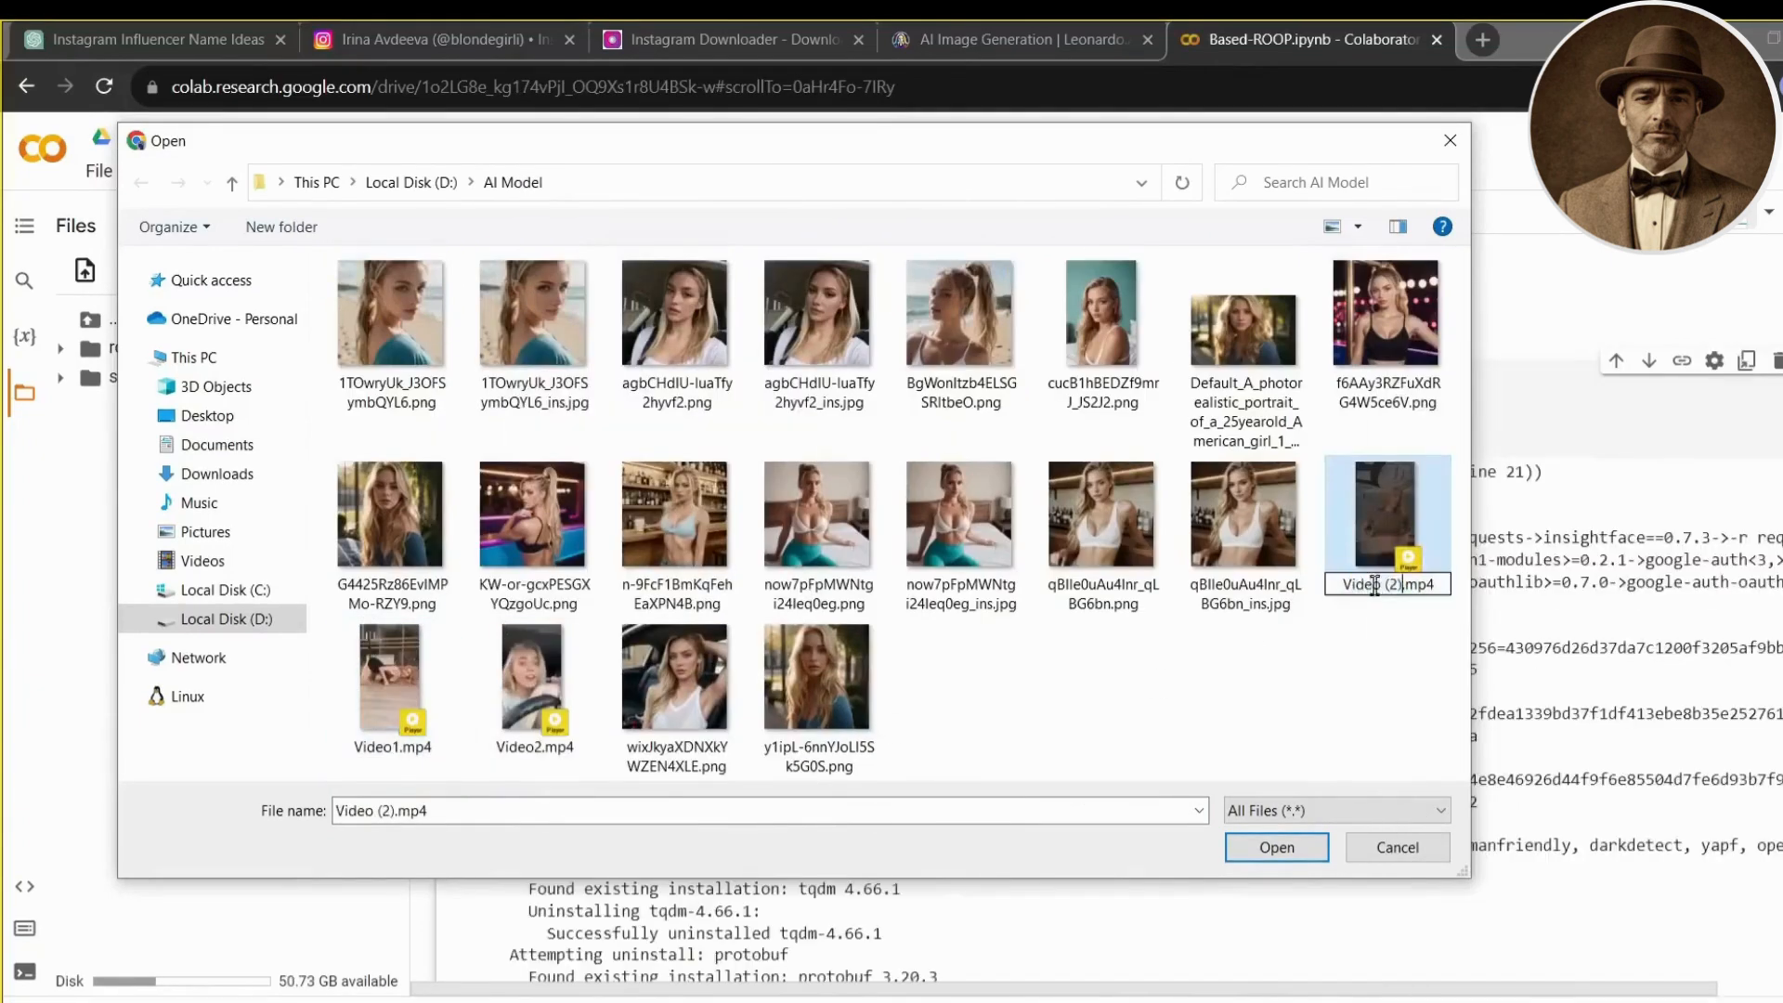
text(Image1)
key(Return)
Upload Image1.jpg, Video1.mp4, Video2.mp4 and Video3.mp4 to the Colab runtime and acknowledge the file deletion warning.
click(532, 650)
ctrl+click(390, 650)
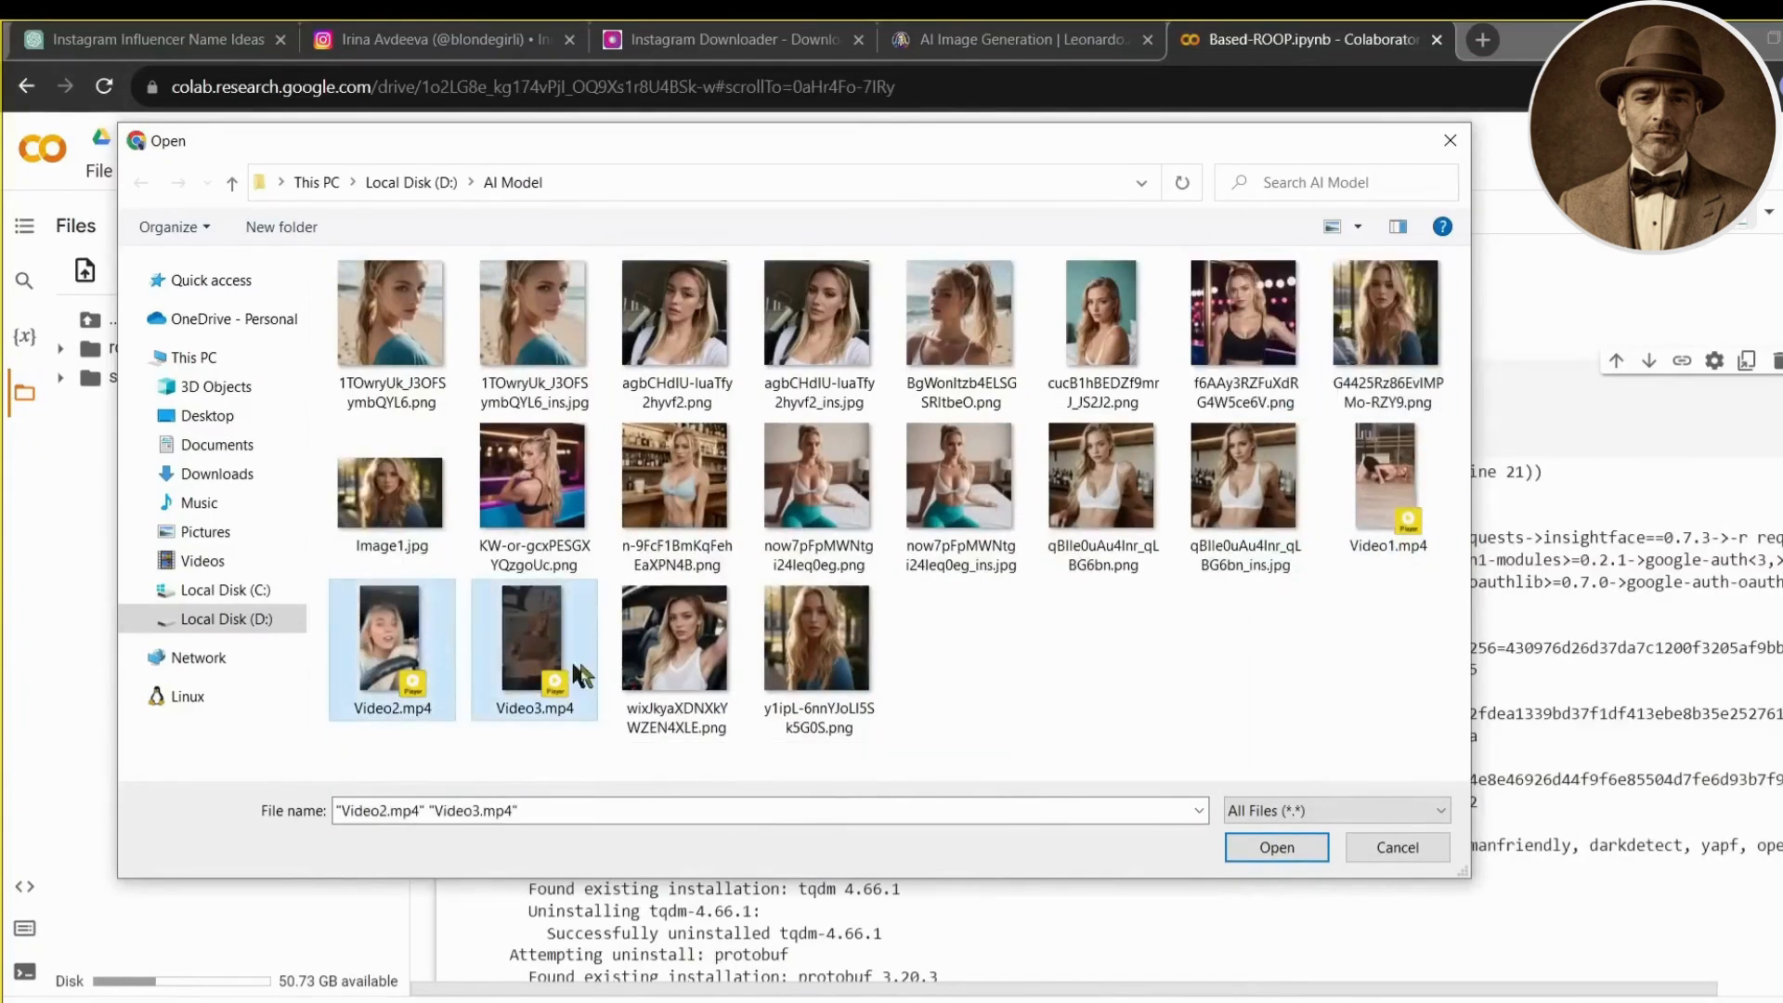
ctrl+click(390, 520)
ctrl+click(1393, 520)
click(1275, 849)
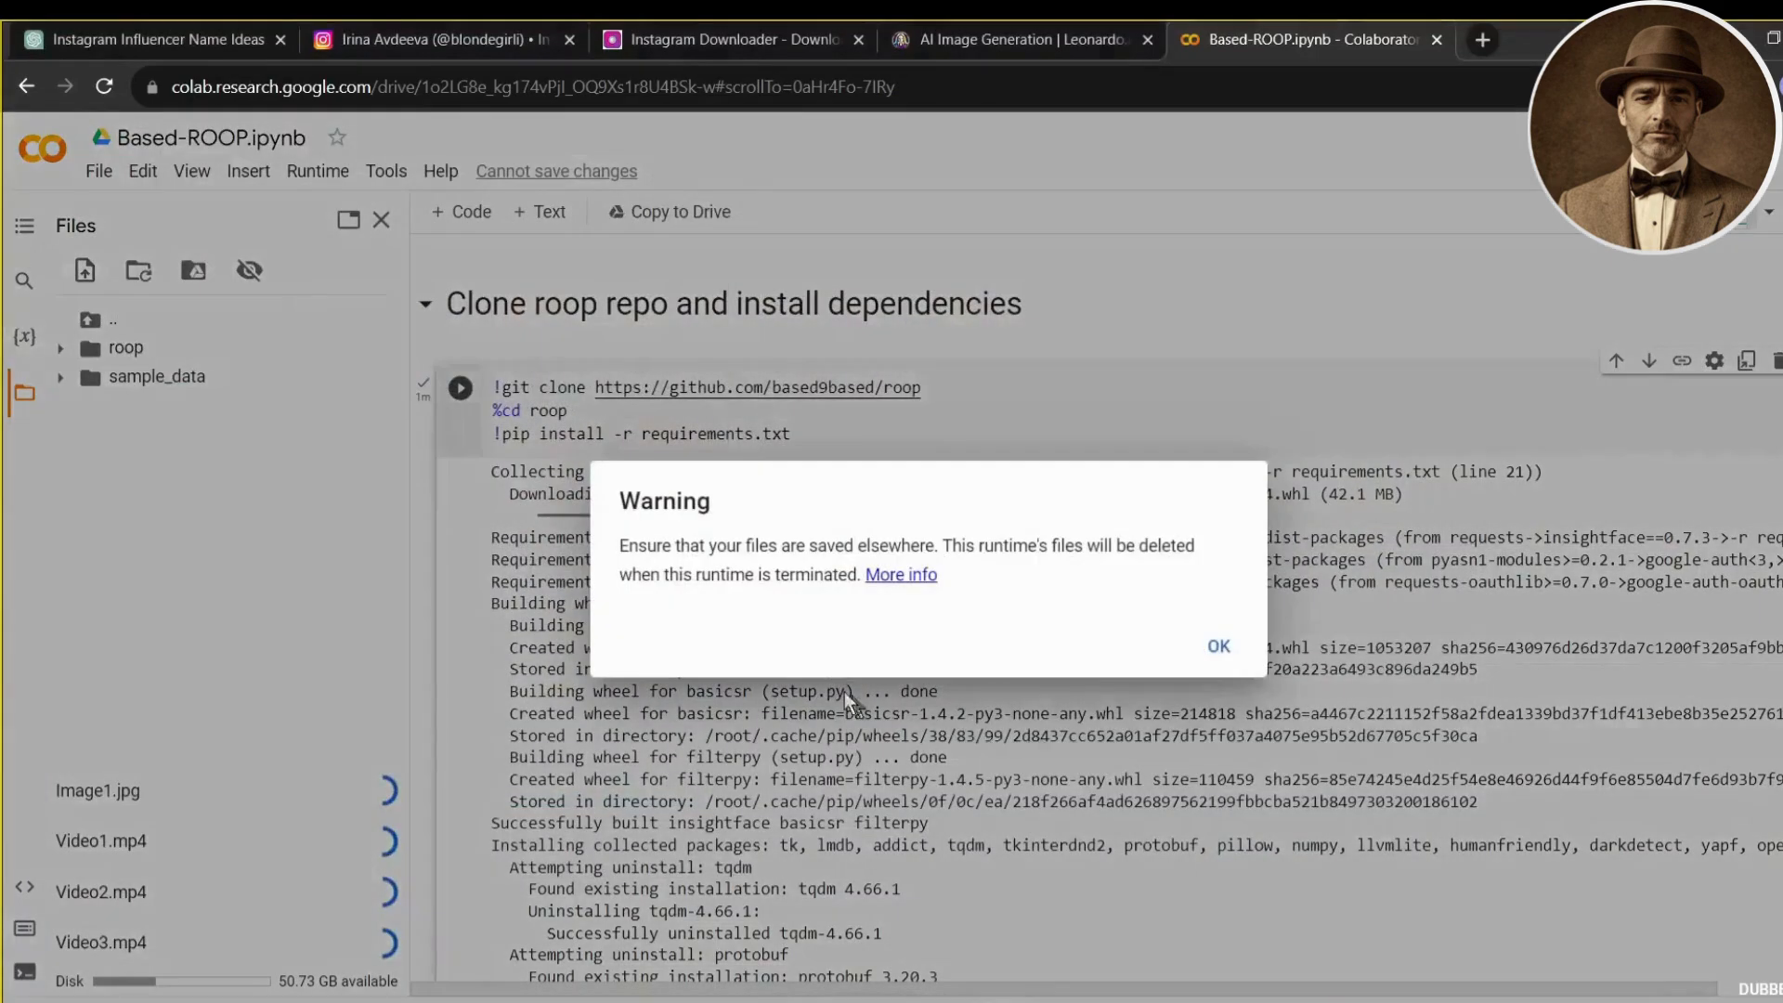
click(1219, 646)
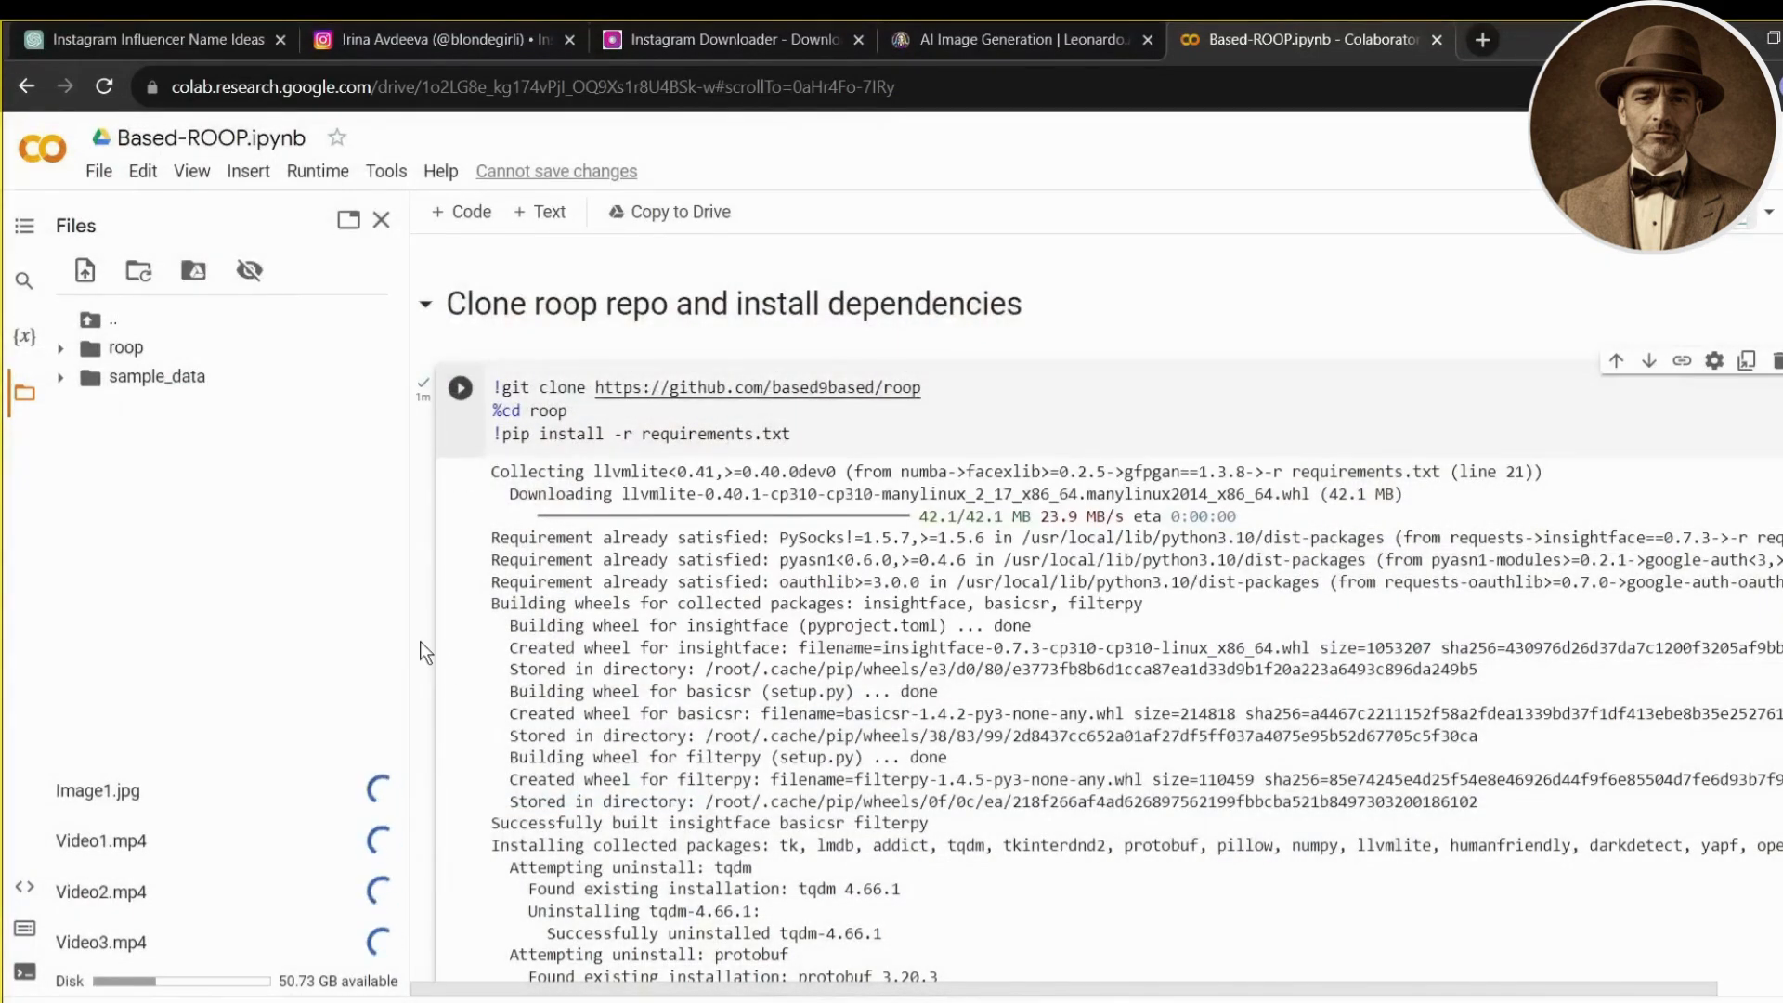
Collapse the clone and dependencies section, and run the "download model" cell that fetches inswapper_128.onnx.
scroll(461, 415, down, 3)
scroll(461, 415, up, 5)
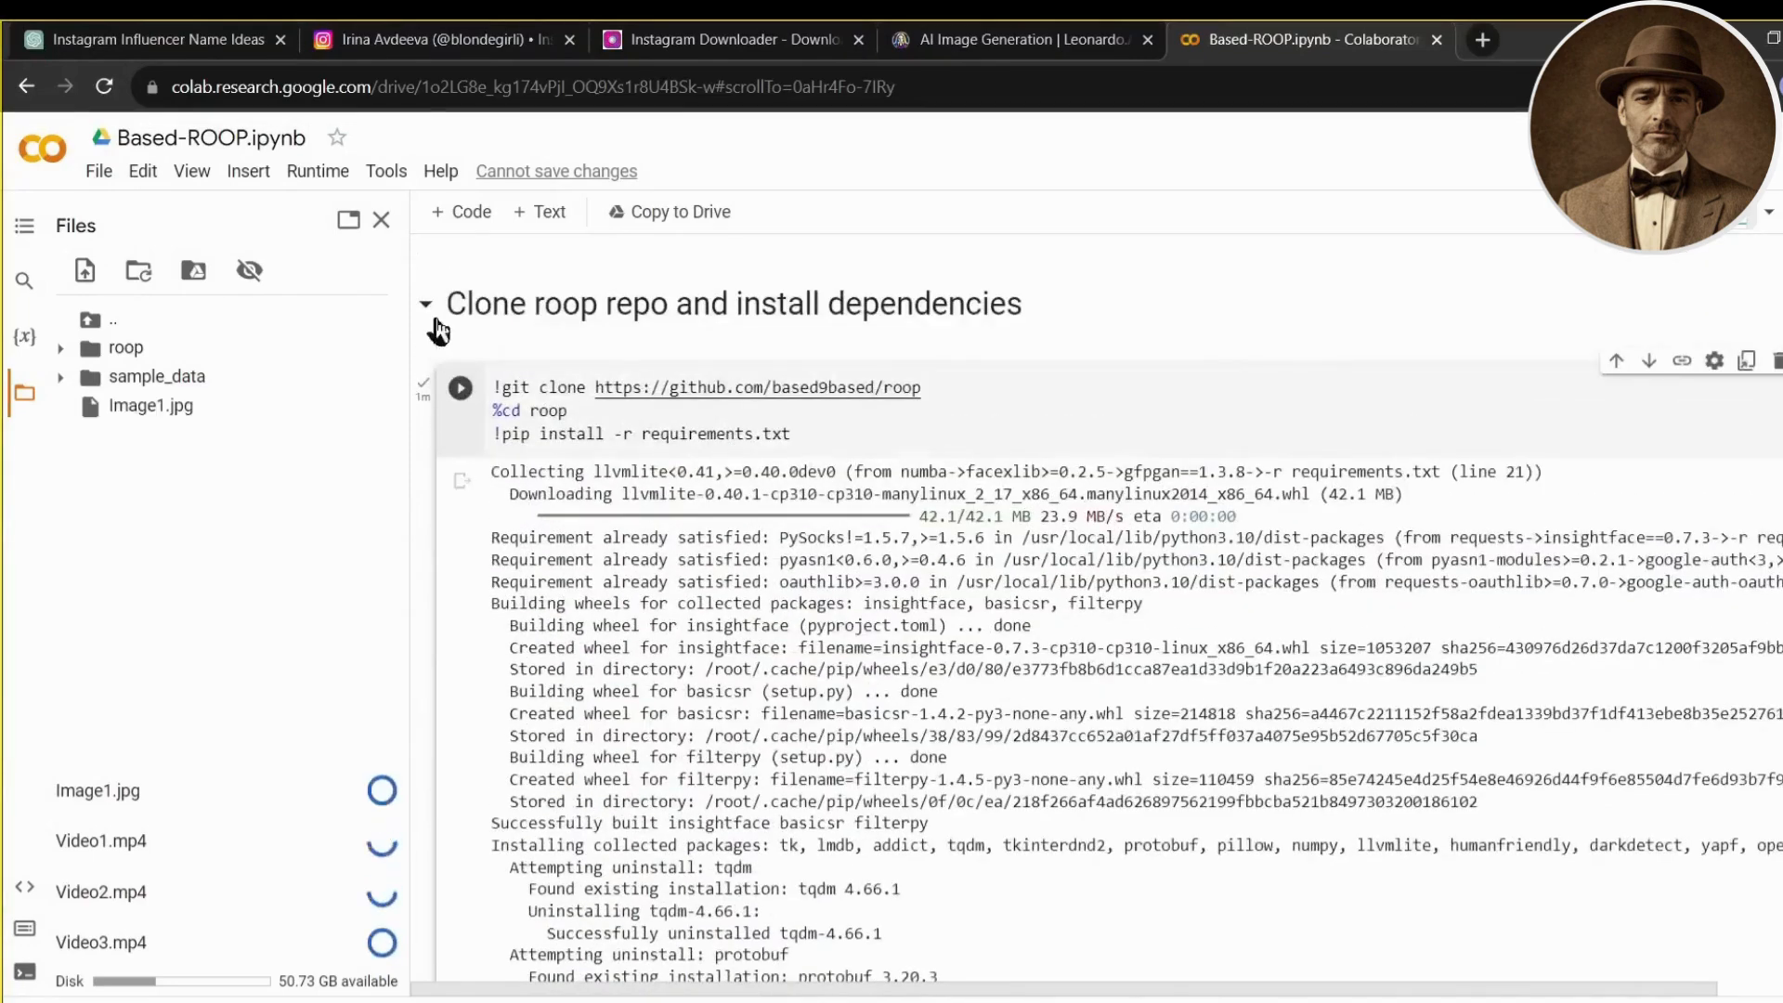
click(427, 304)
click(461, 531)
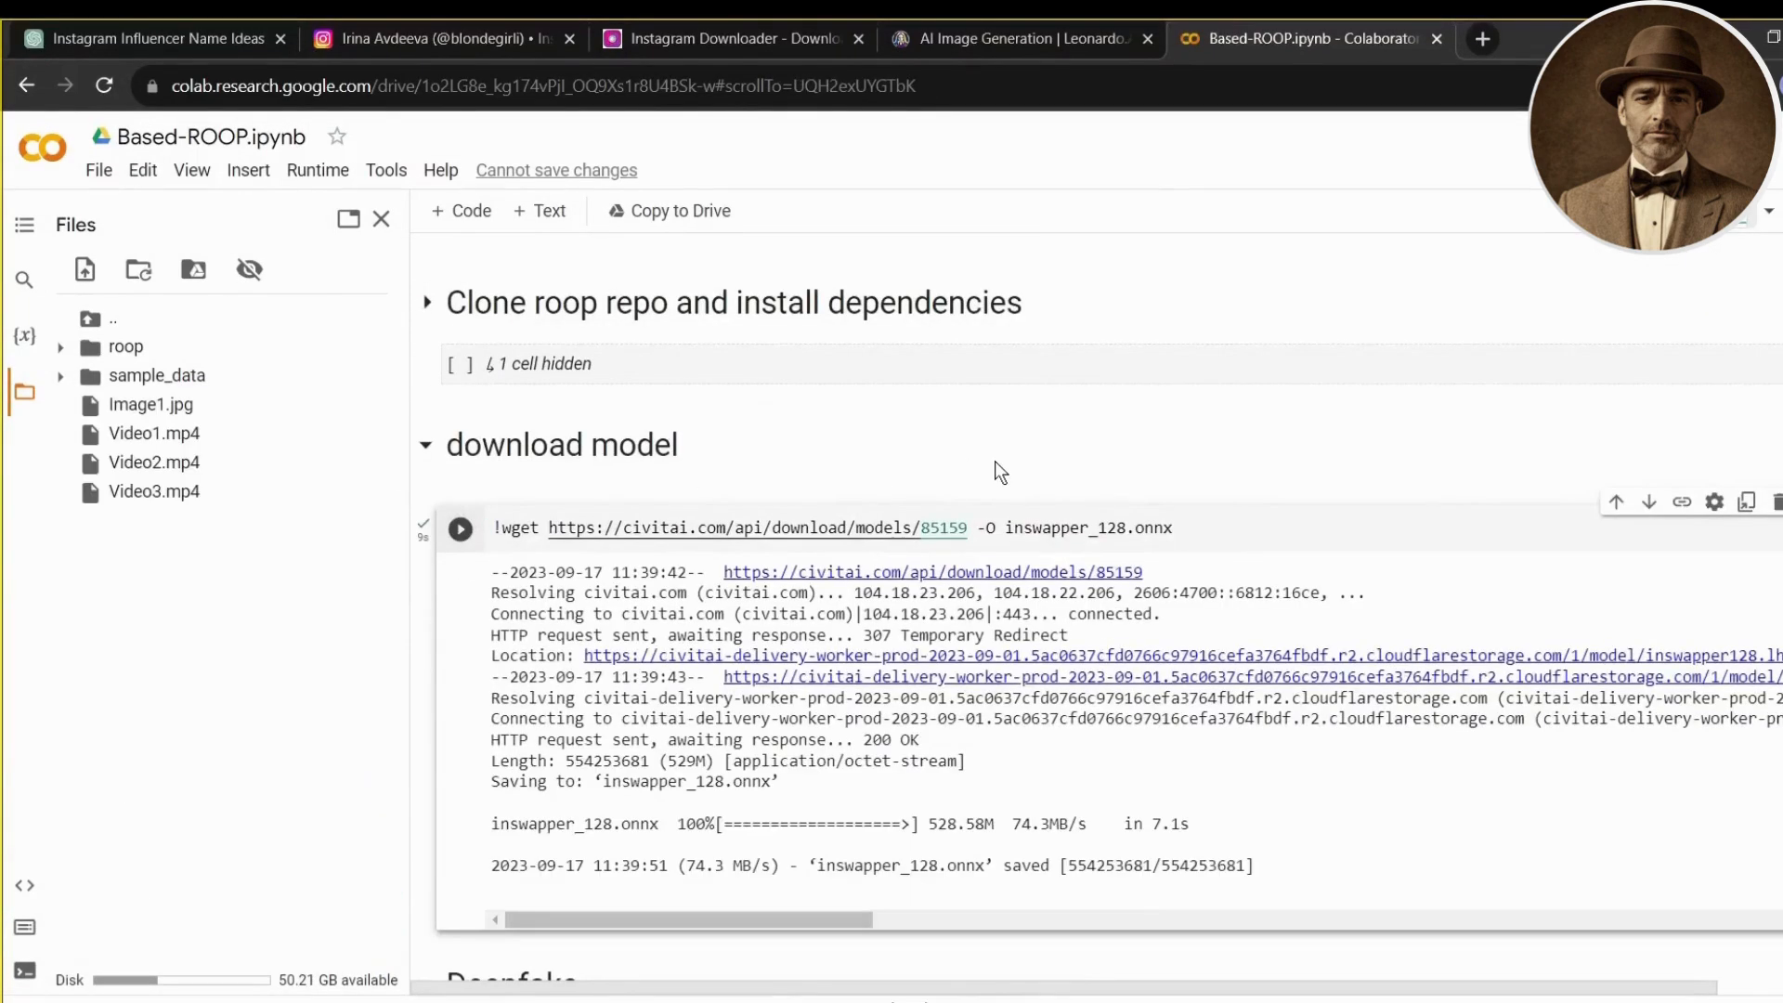
scroll(1146, 497, down, 3)
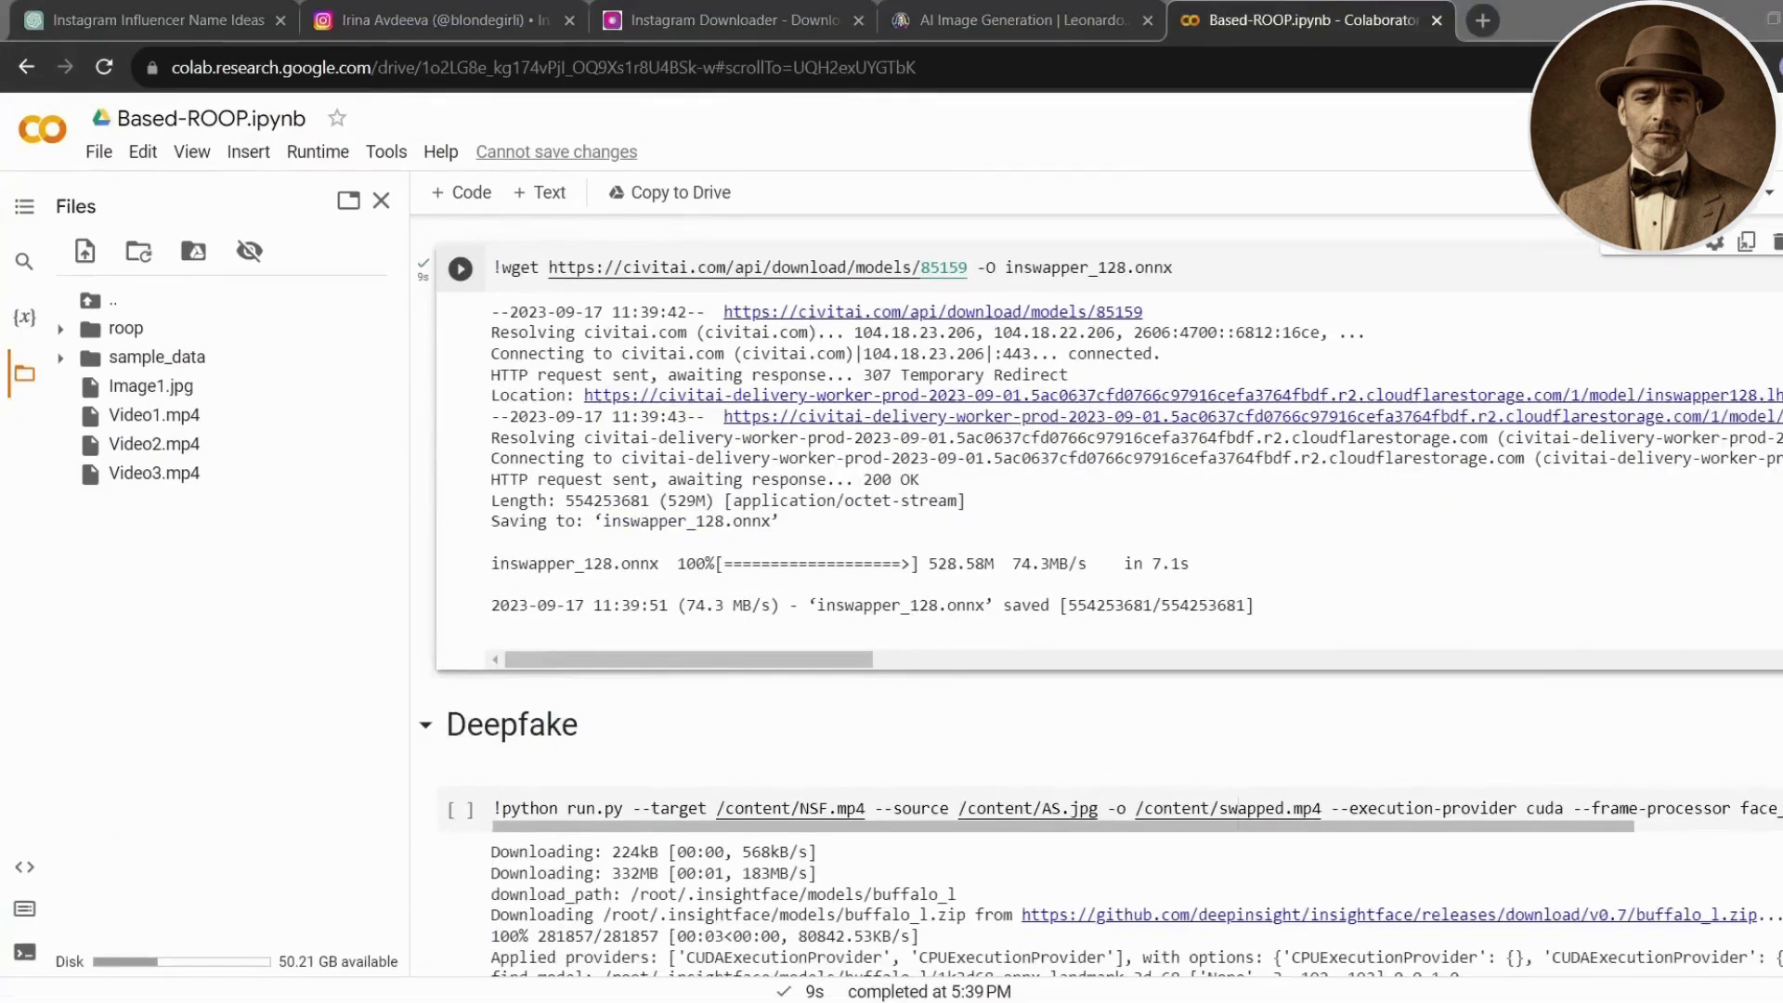
In the Deepfake cell, replace the target path with the copied path /content/Video1.mp4.
scroll(474, 680, down, 3)
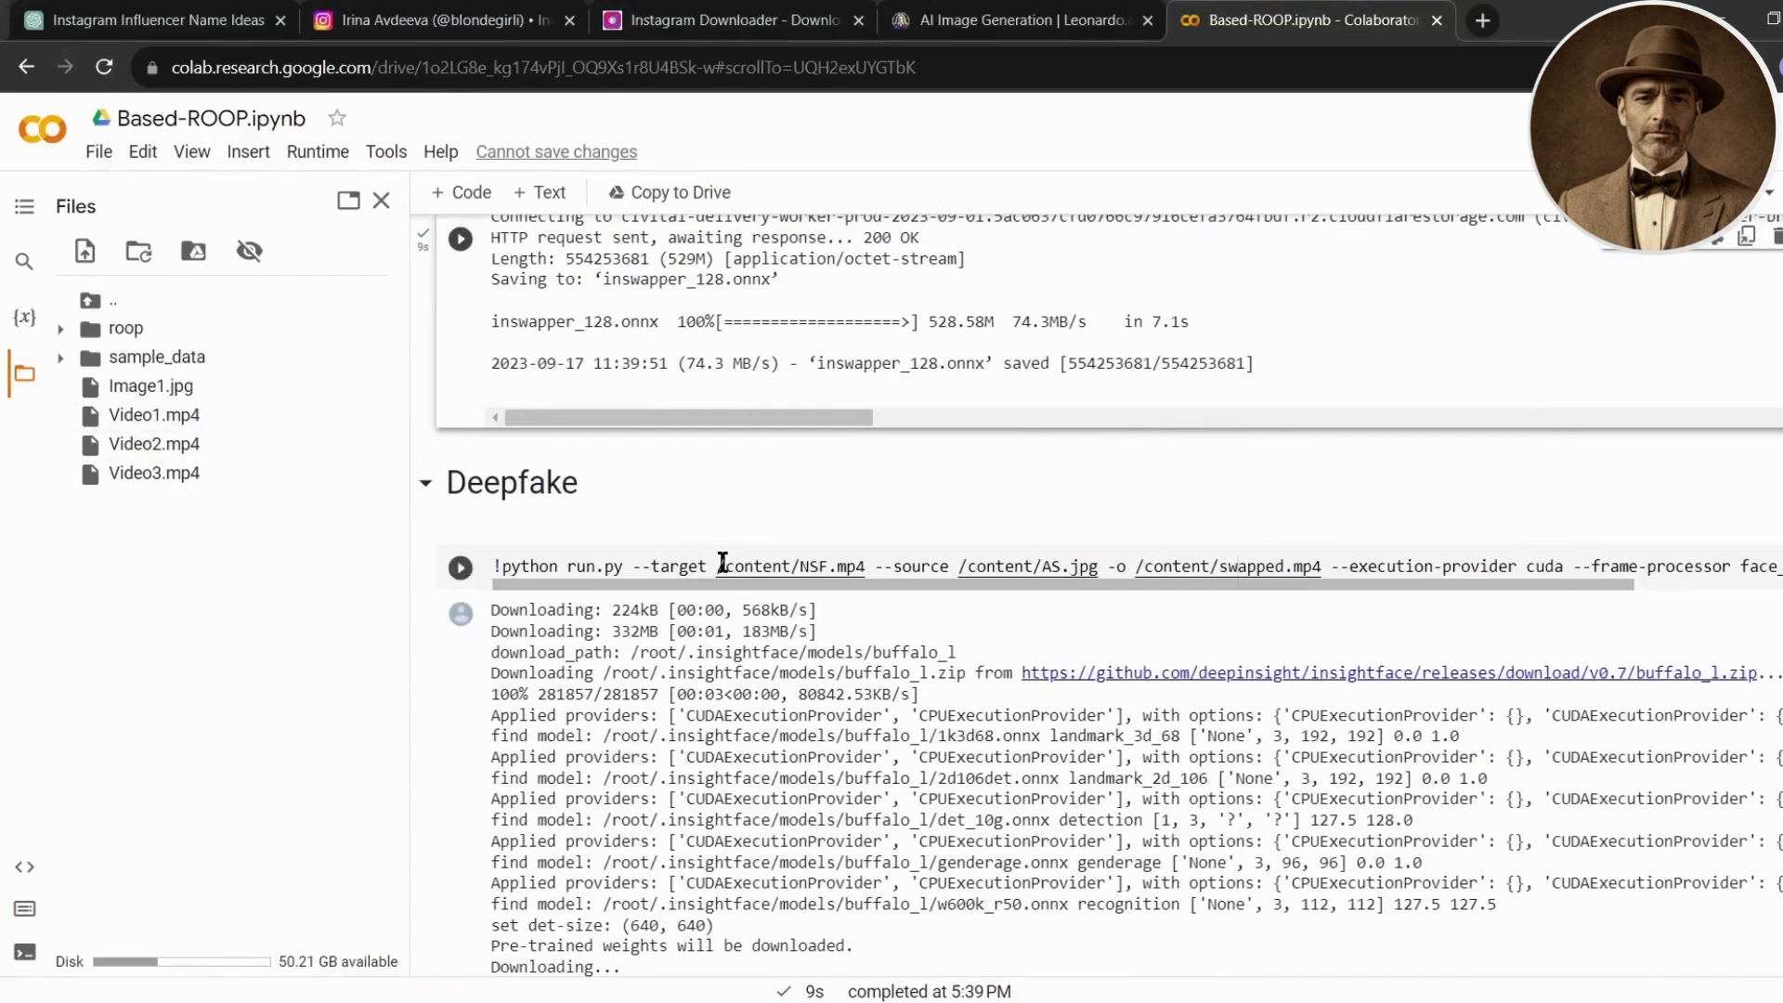
drag(723, 564, 826, 564)
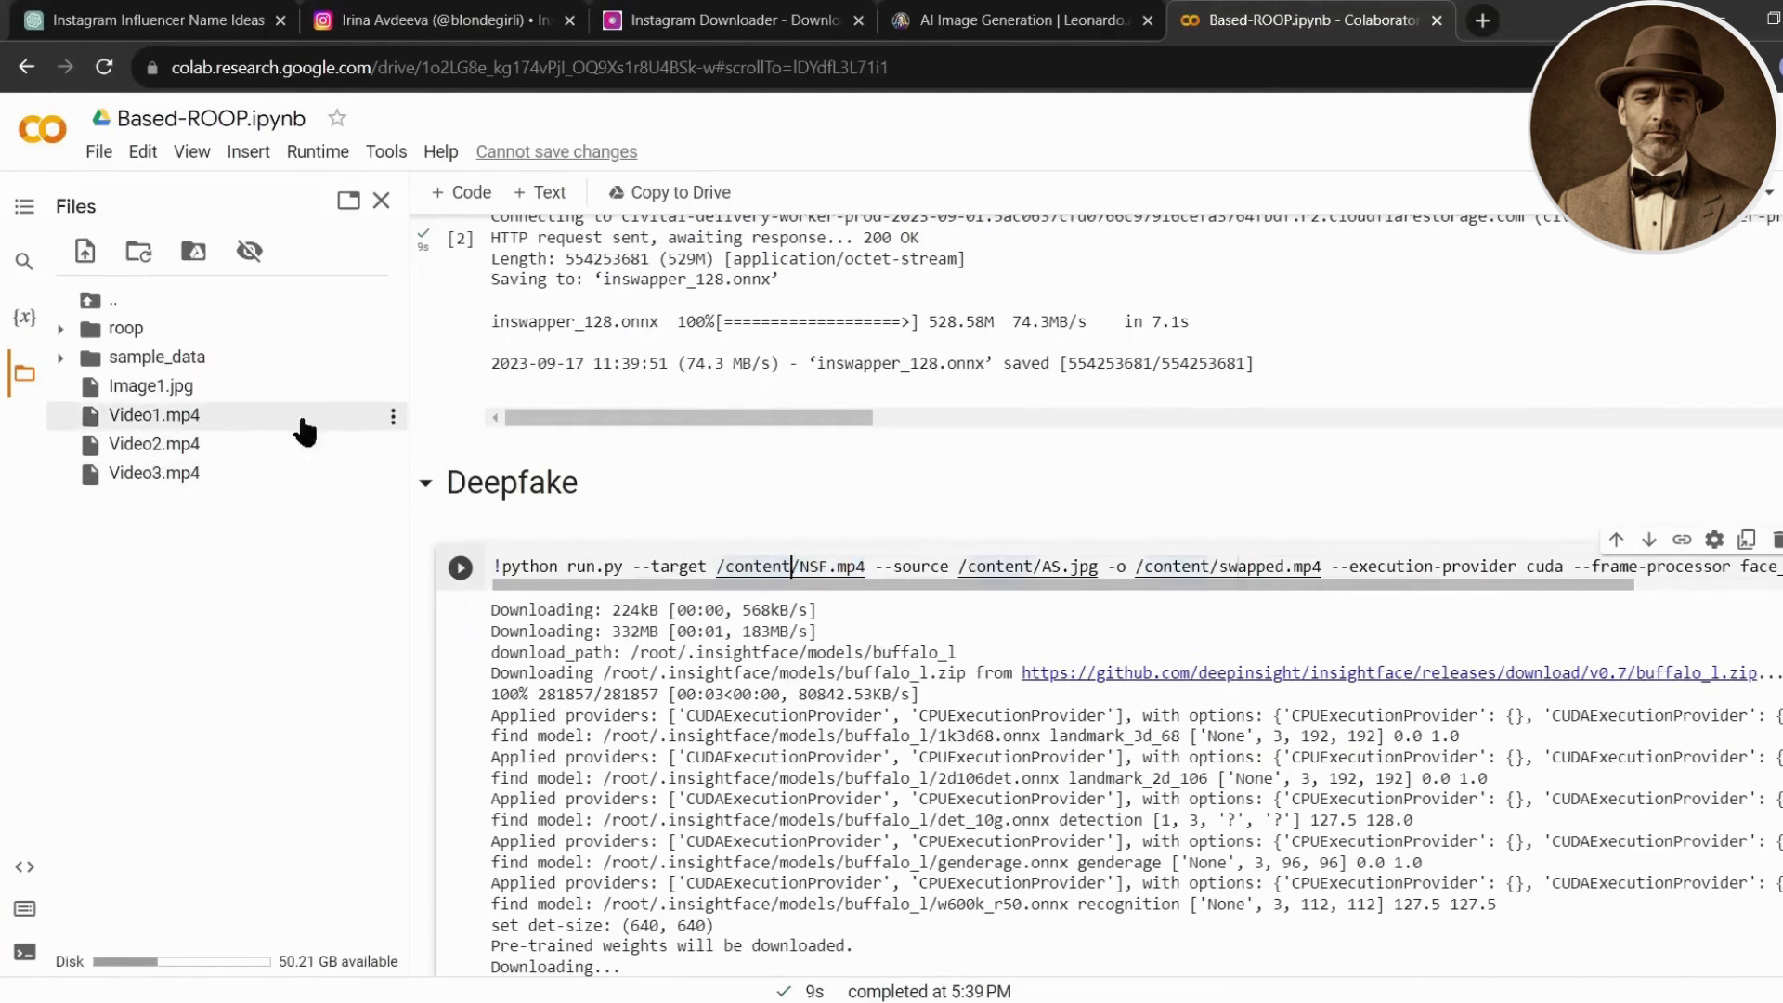
click(394, 417)
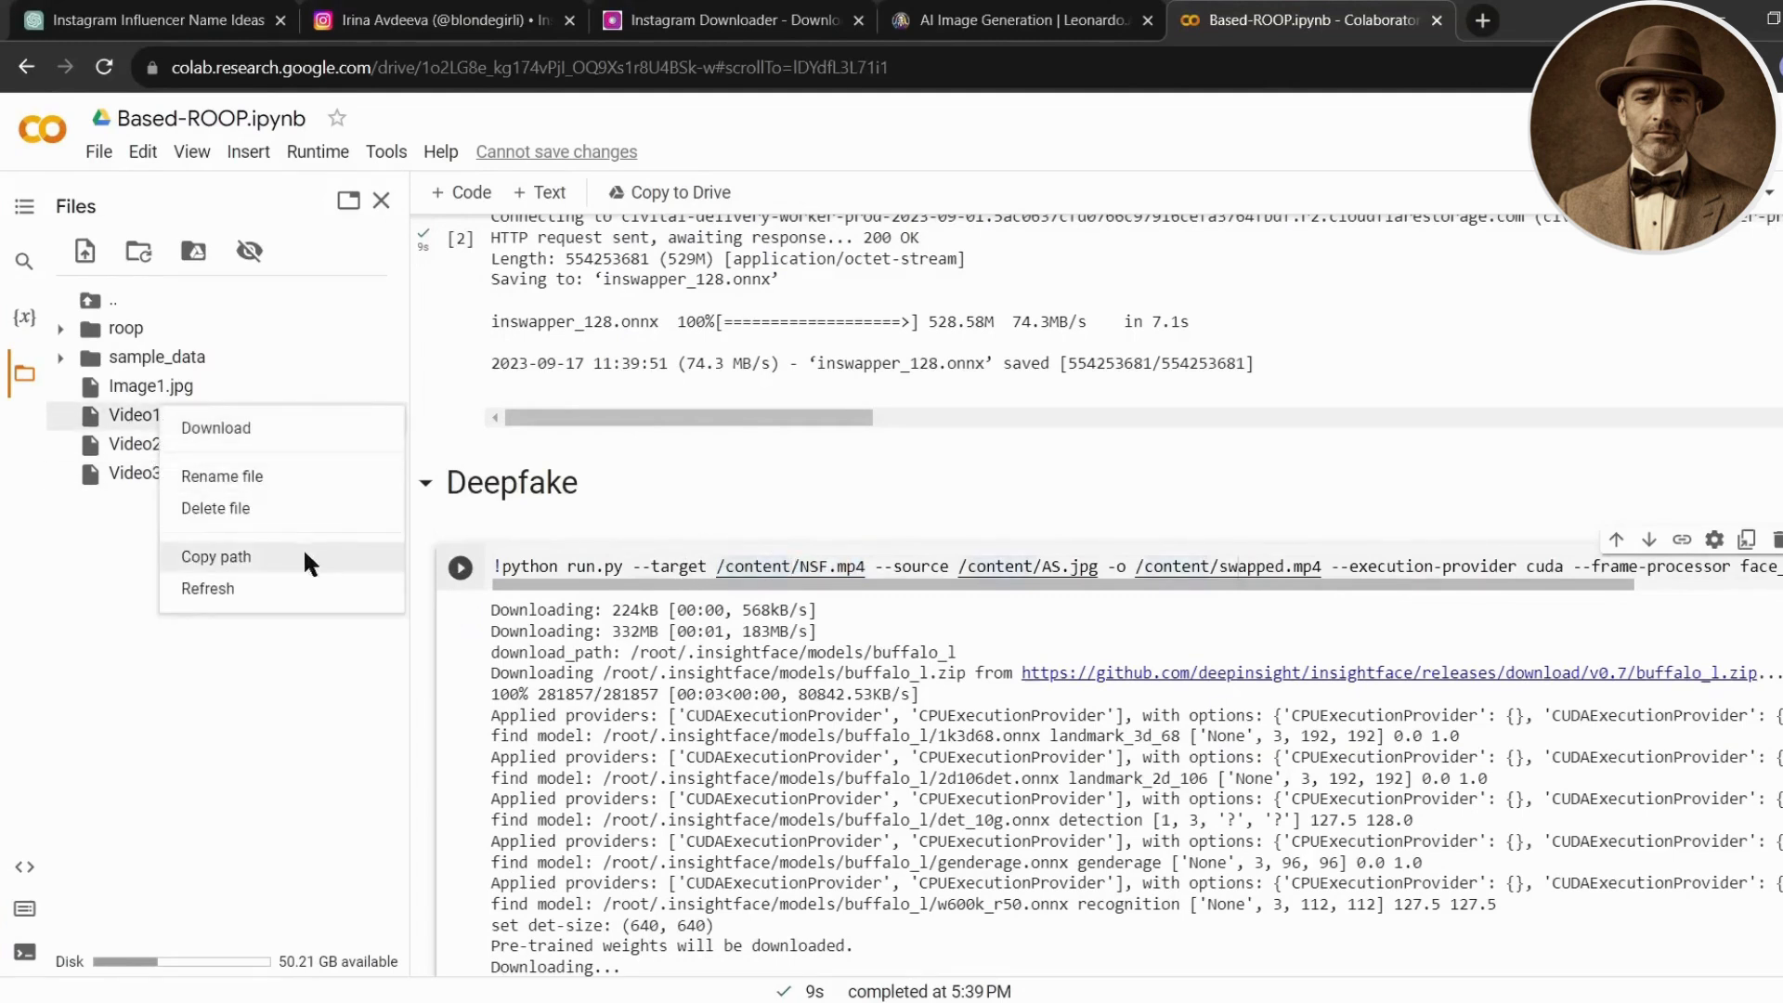
click(228, 557)
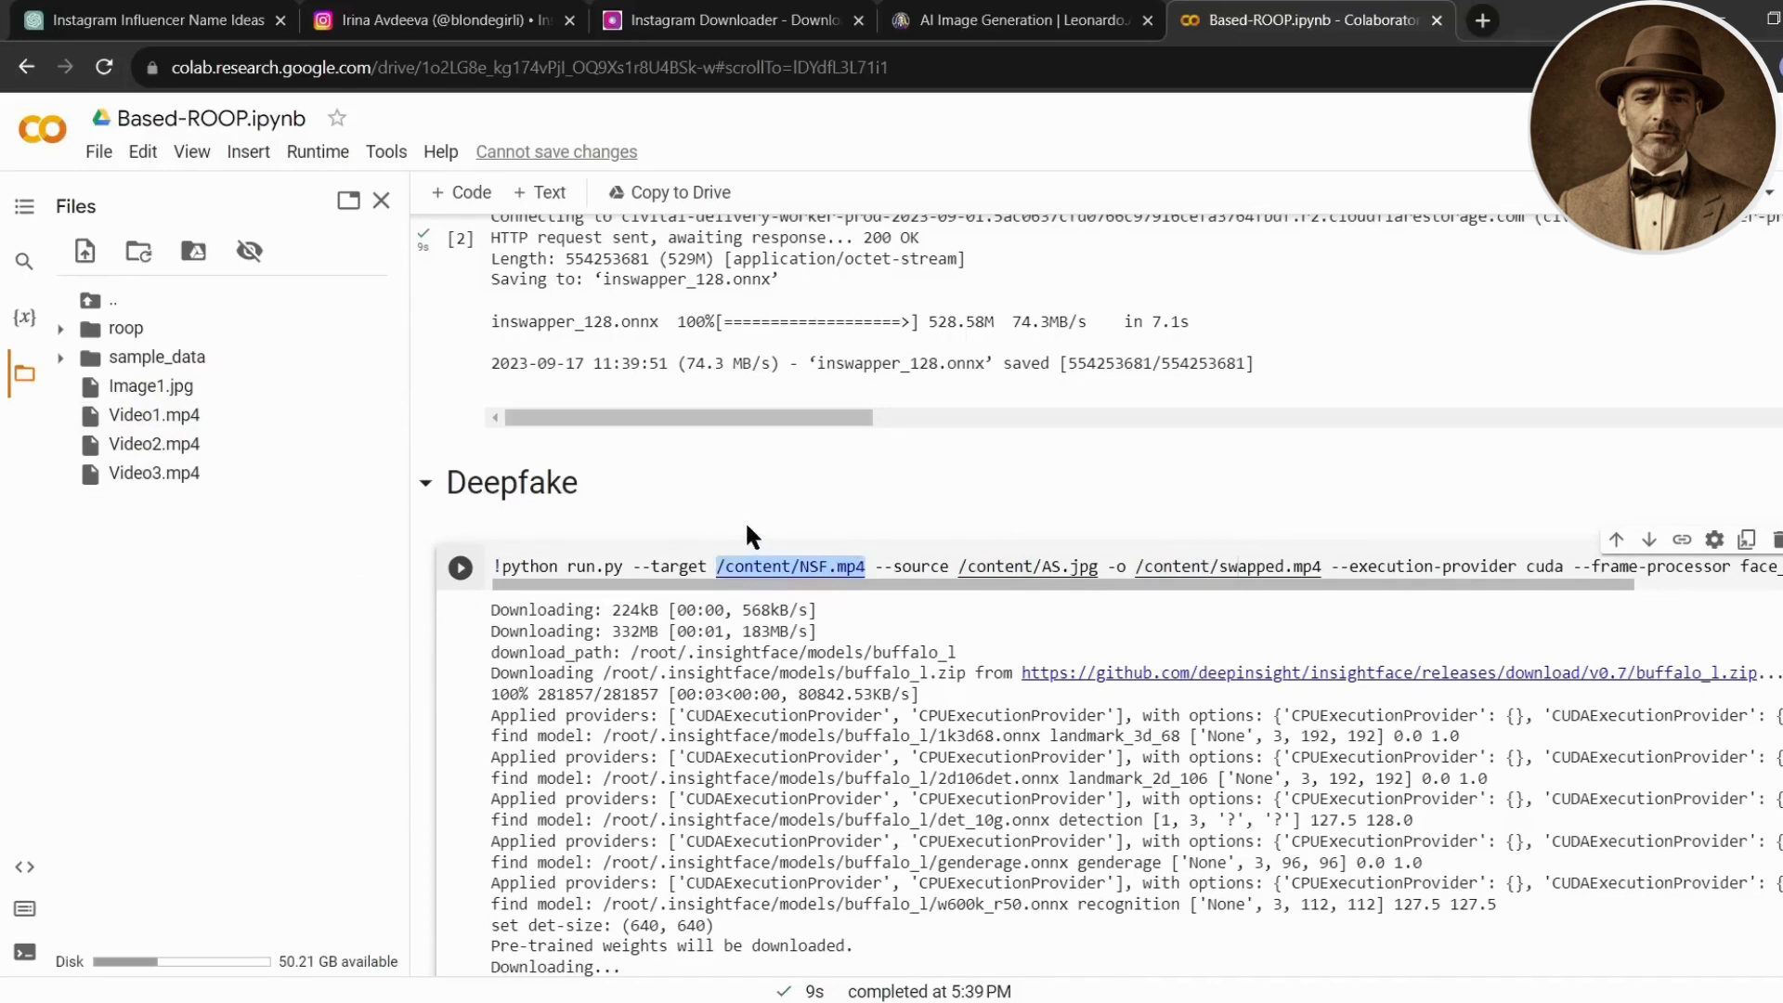
key(ctrl+v)
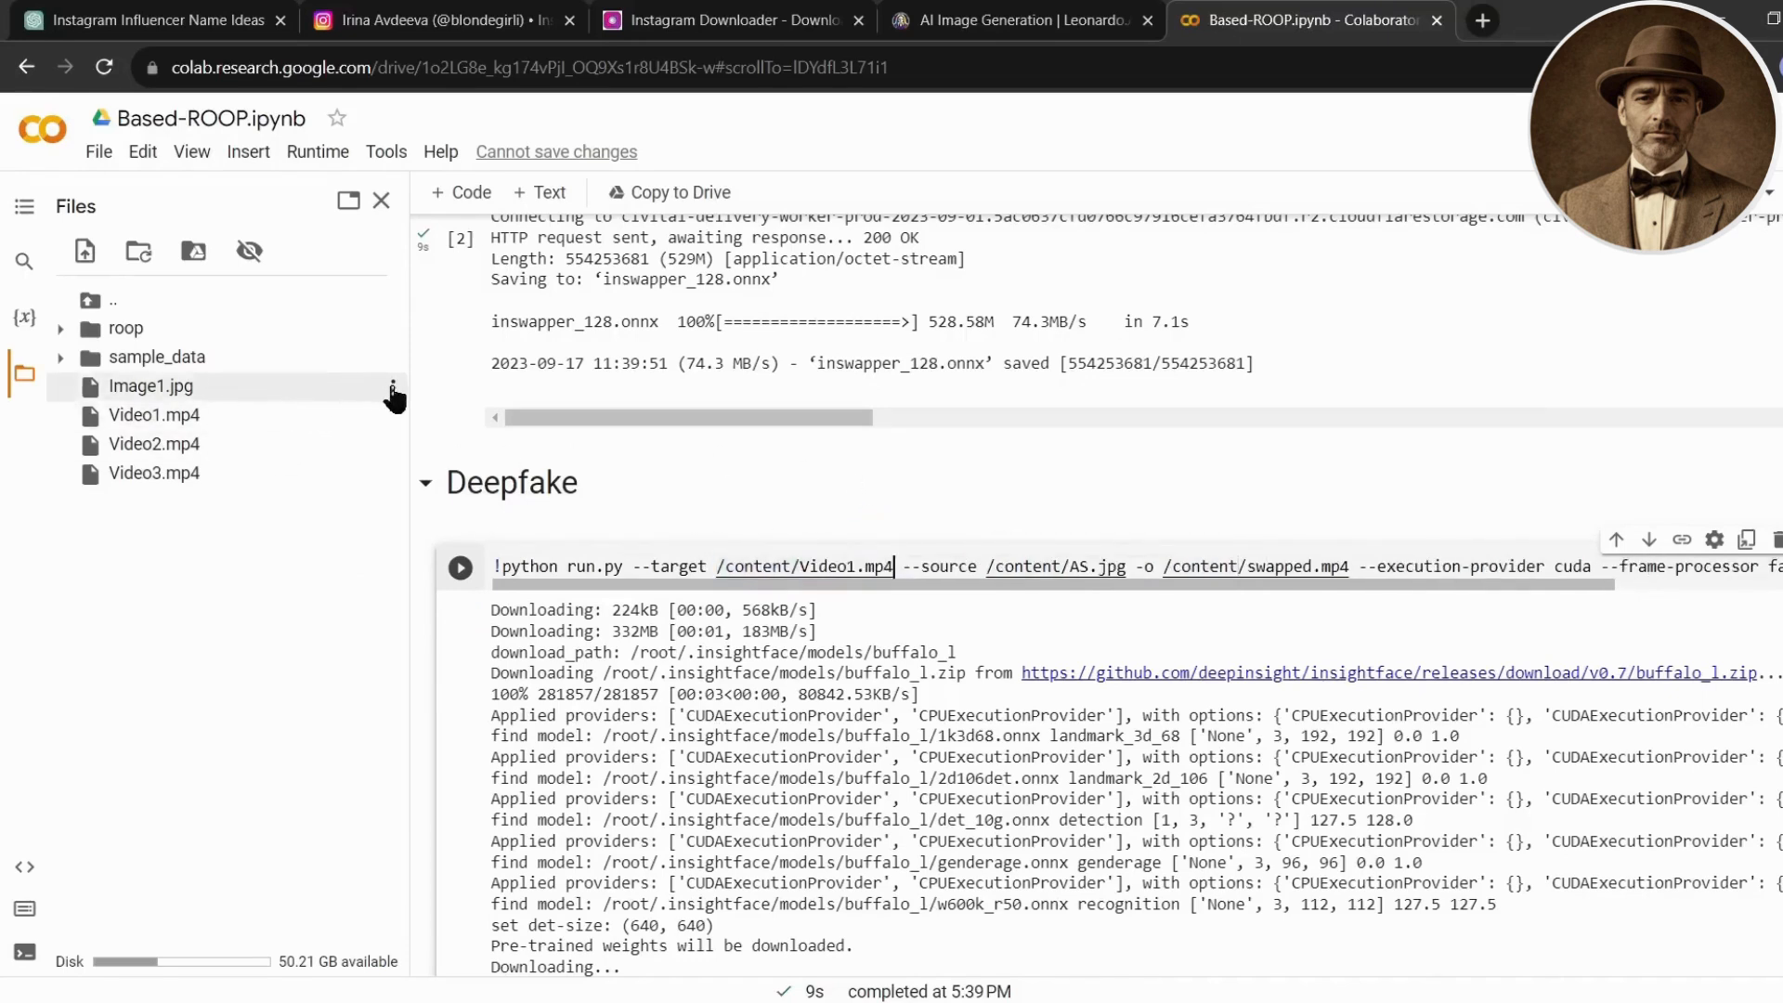
Replace the Deepfake cell's source path with the copied path /content/Image1.jpg and run the cell.
click(392, 390)
click(325, 520)
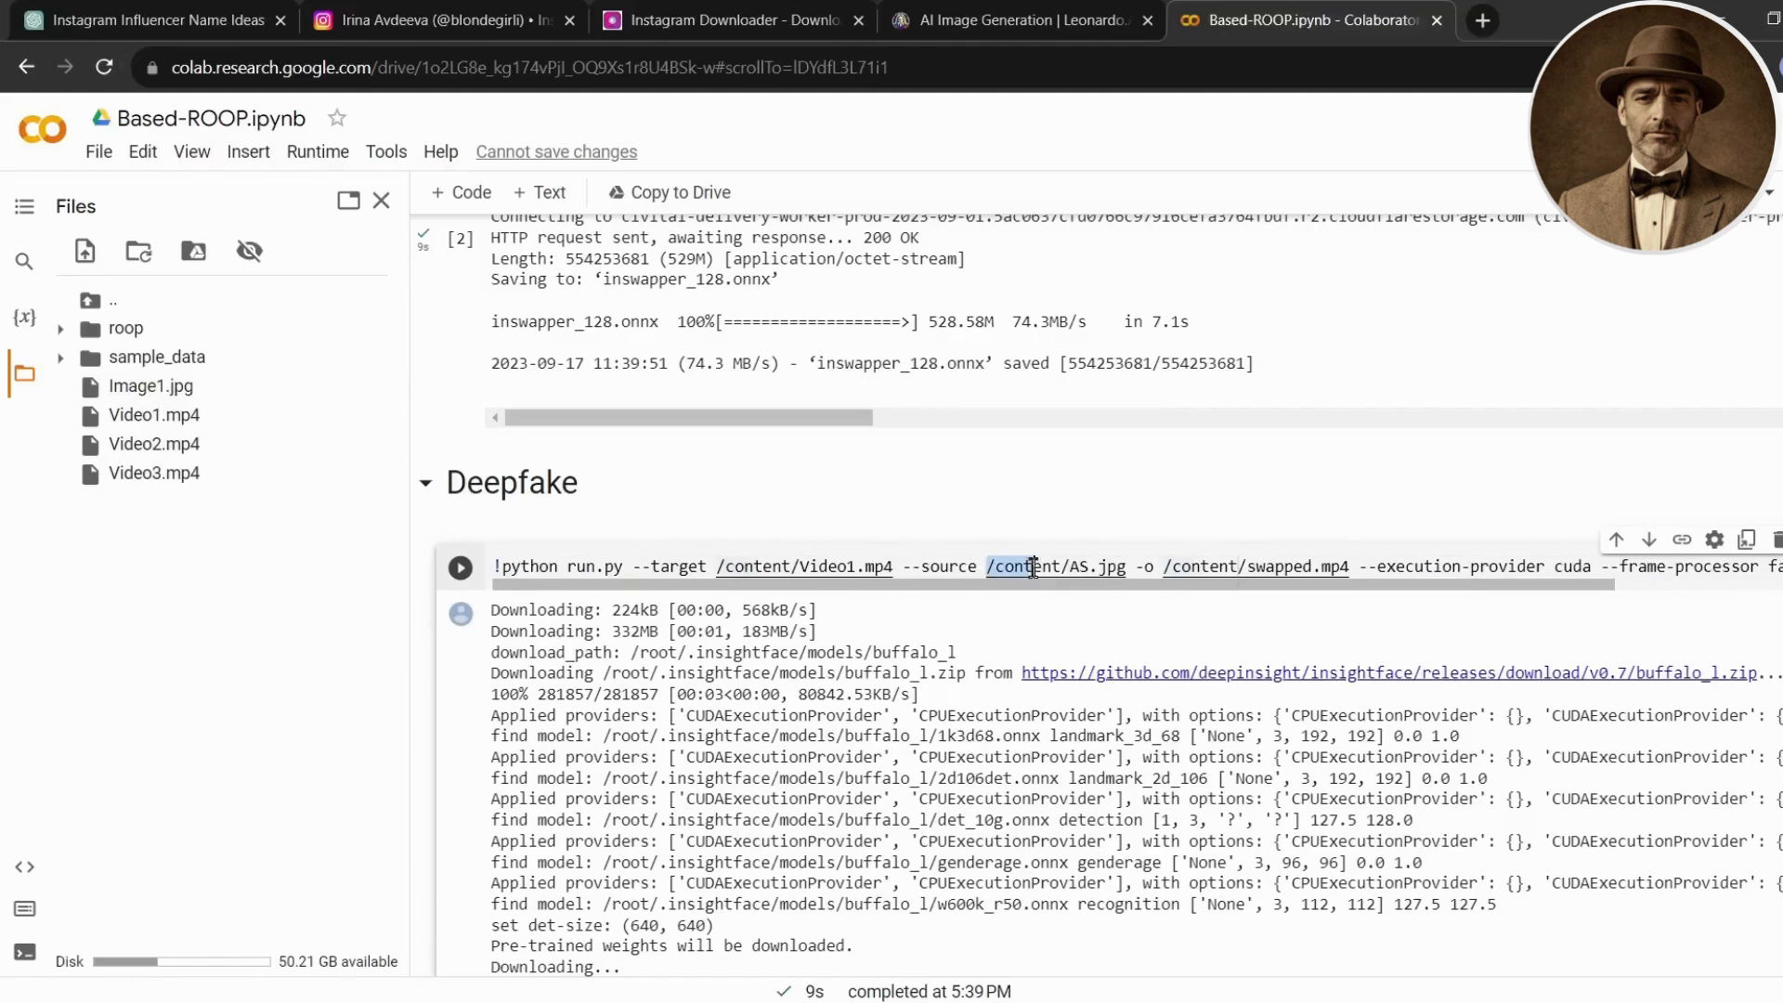
drag(1064, 567, 1126, 567)
key(ctrl+v)
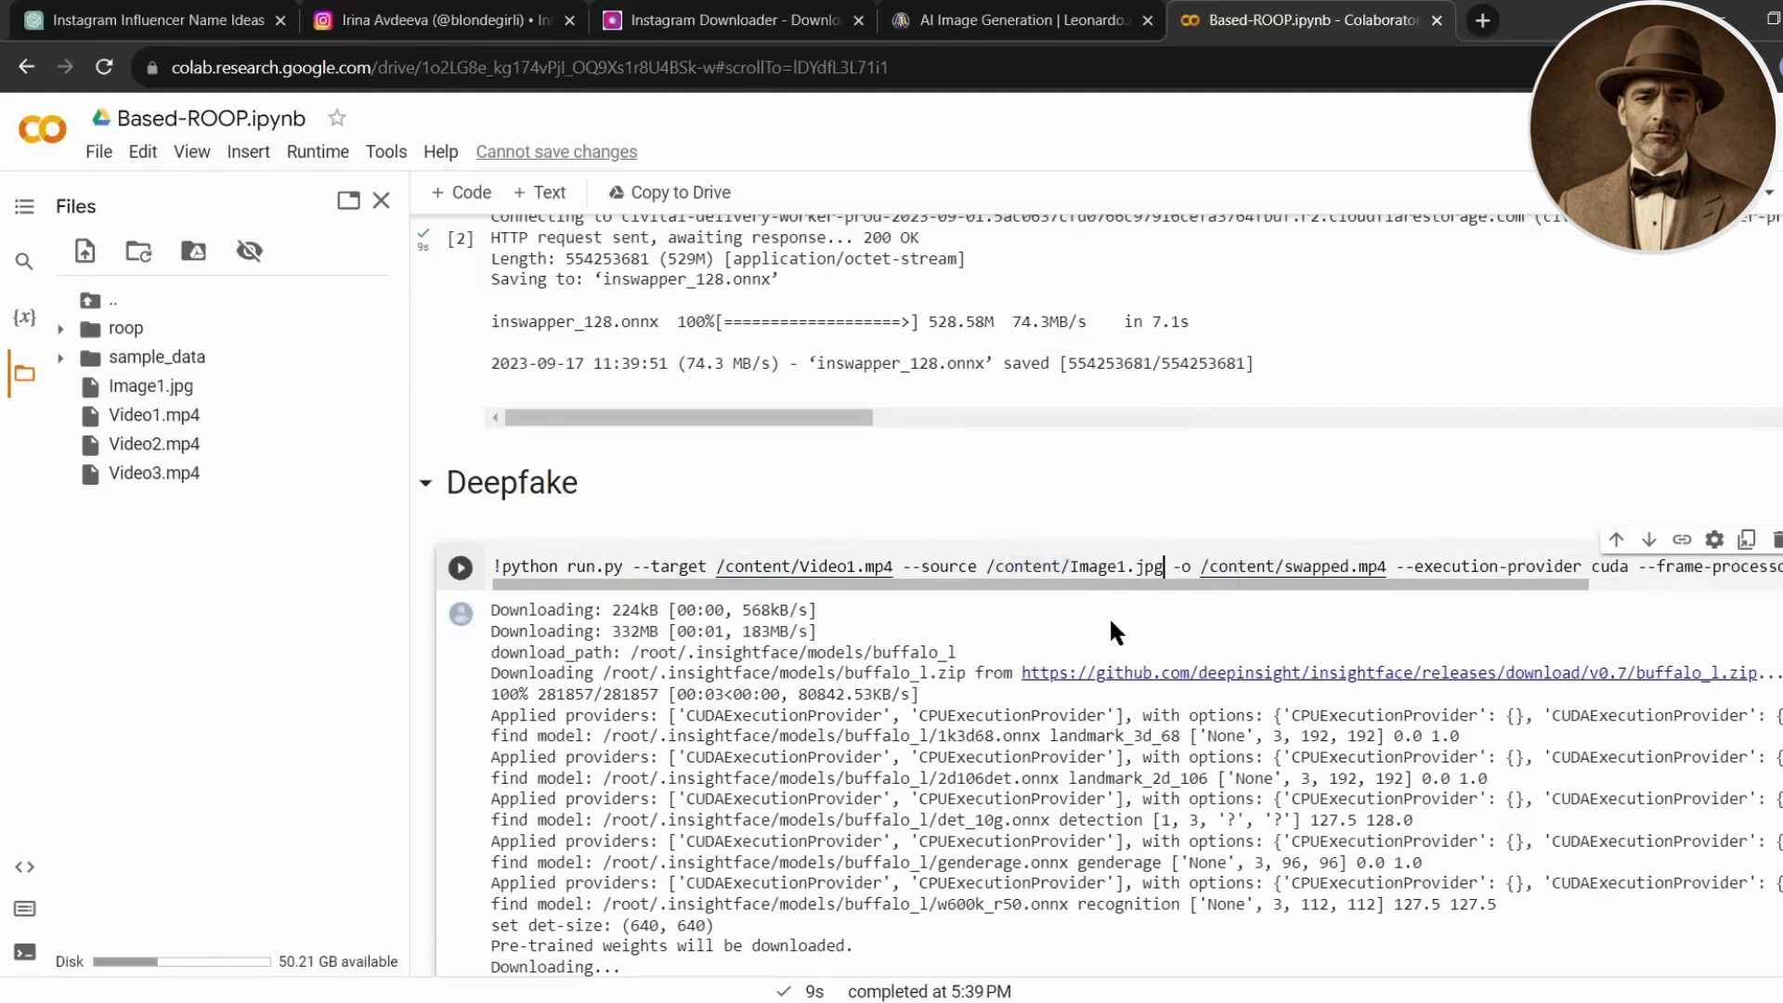
click(460, 568)
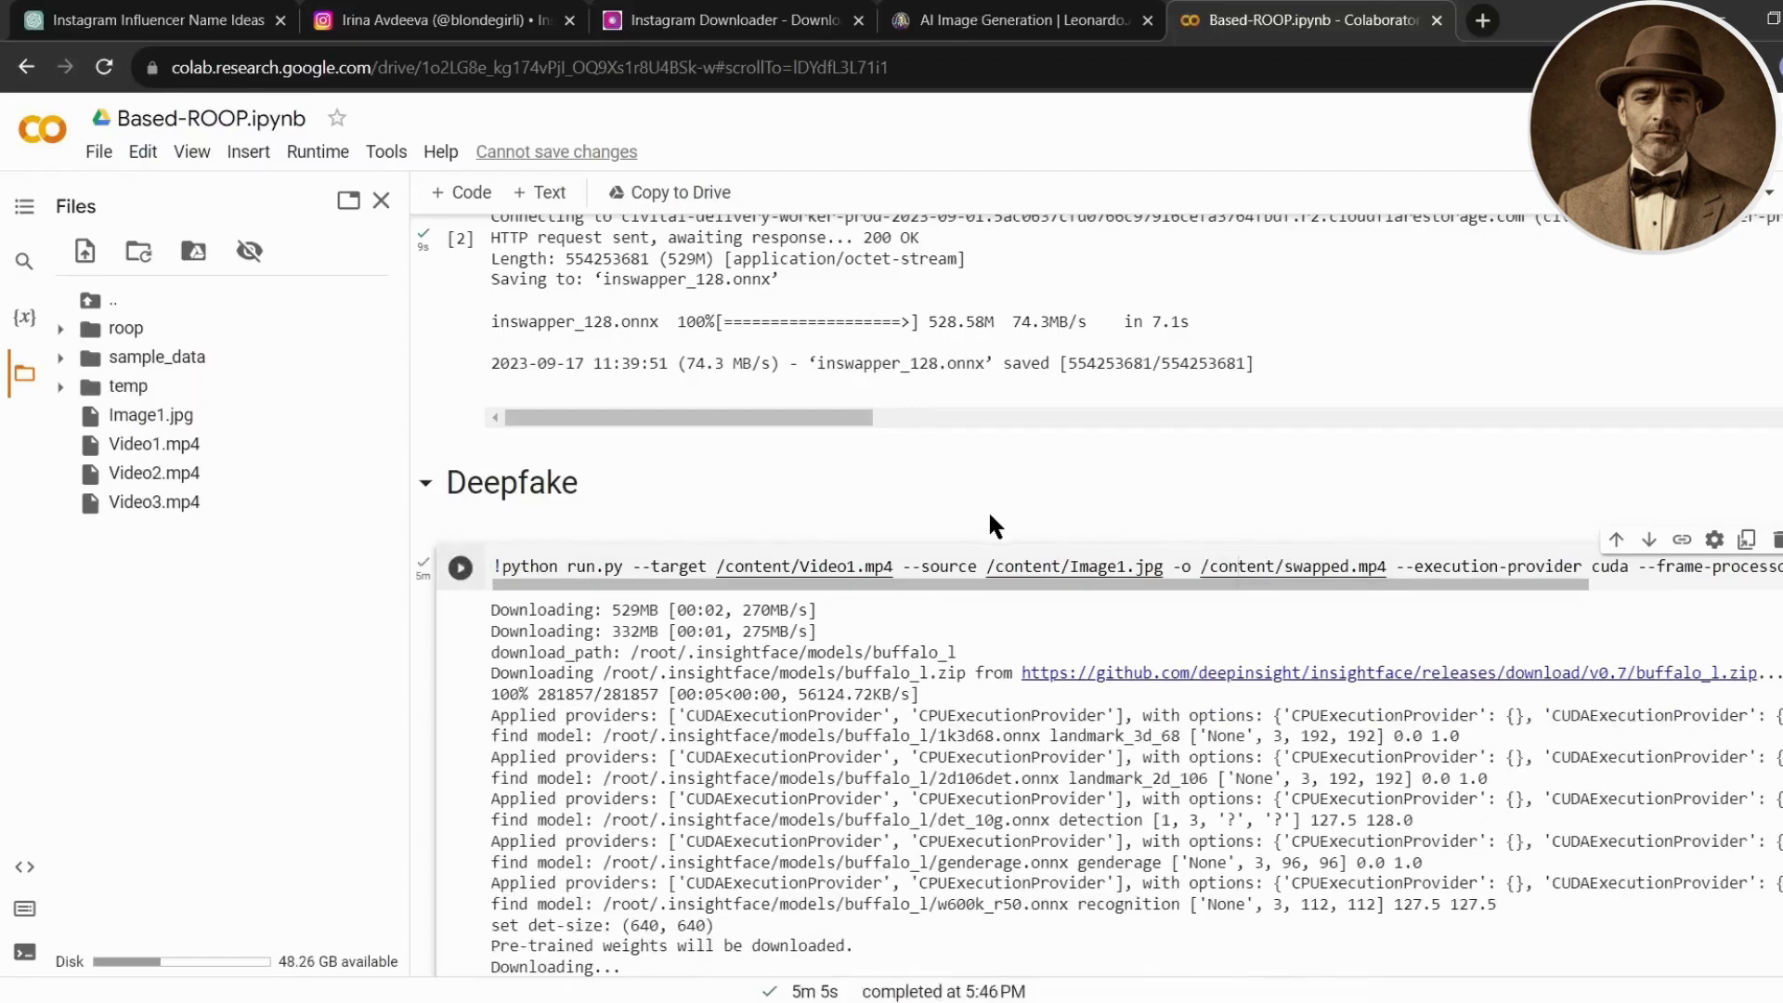
Check the Deepfake cell's output, refresh the runtime file list and download swapped.mp4.
scroll(662, 739, down, 10)
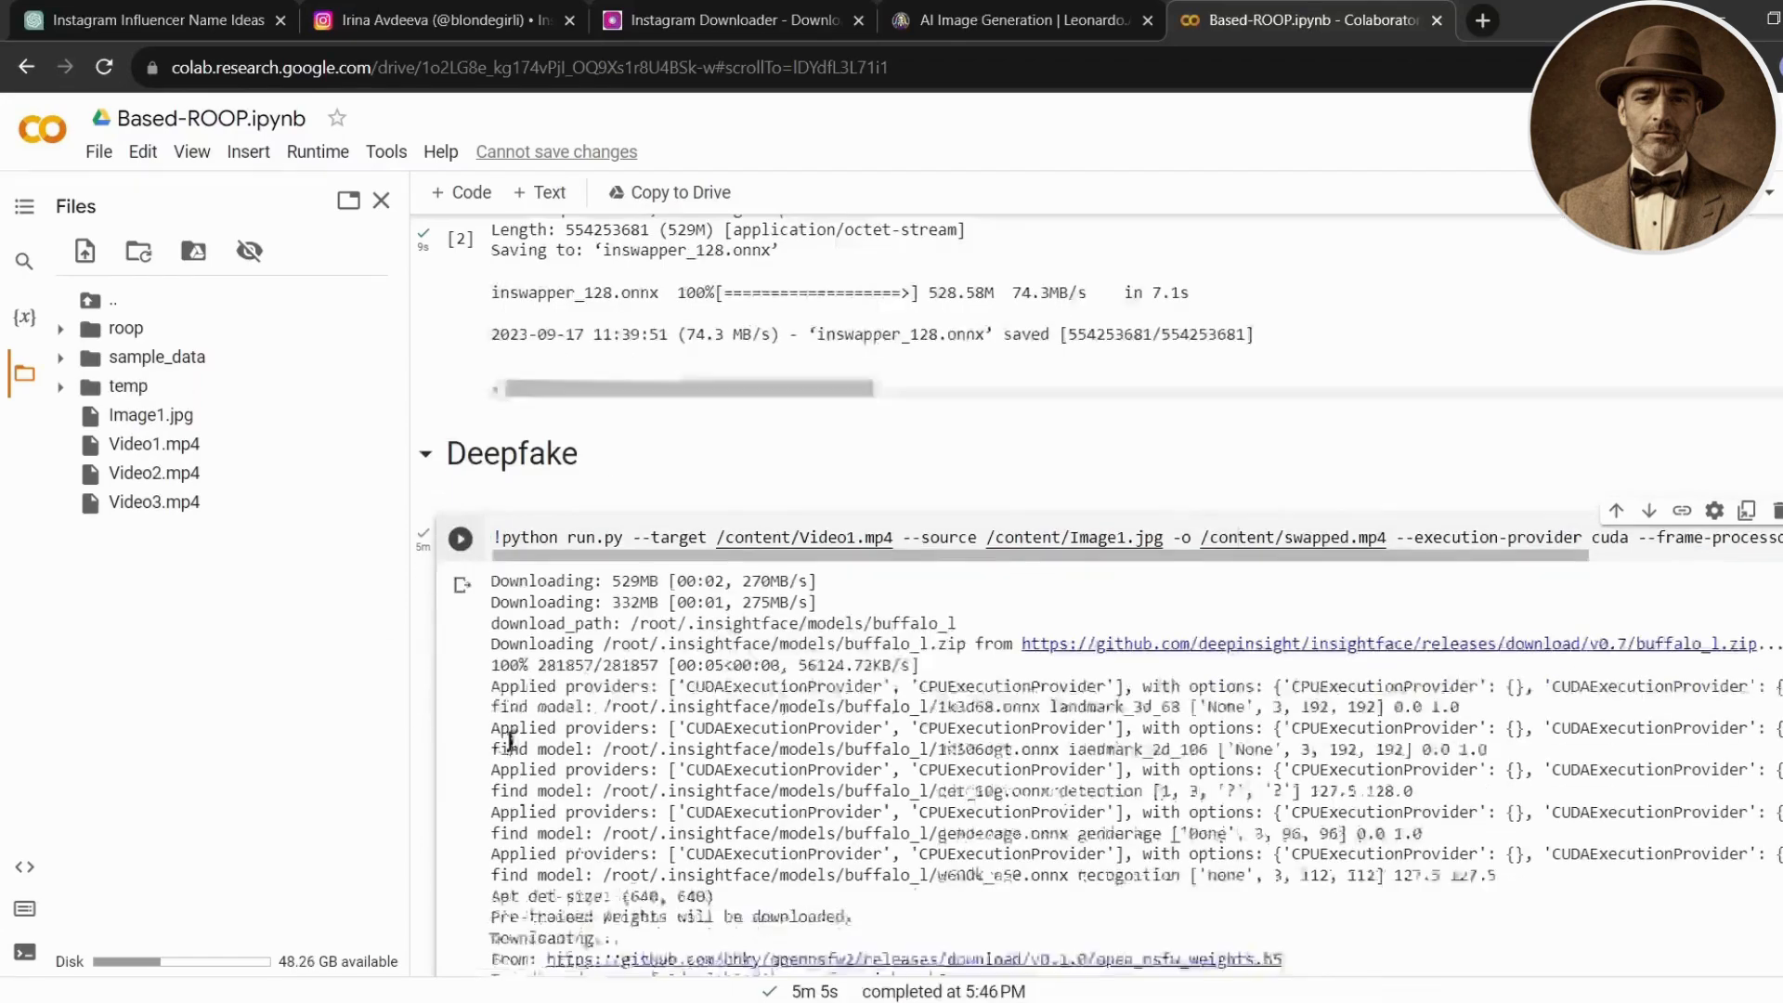
scroll(662, 738, up, 8)
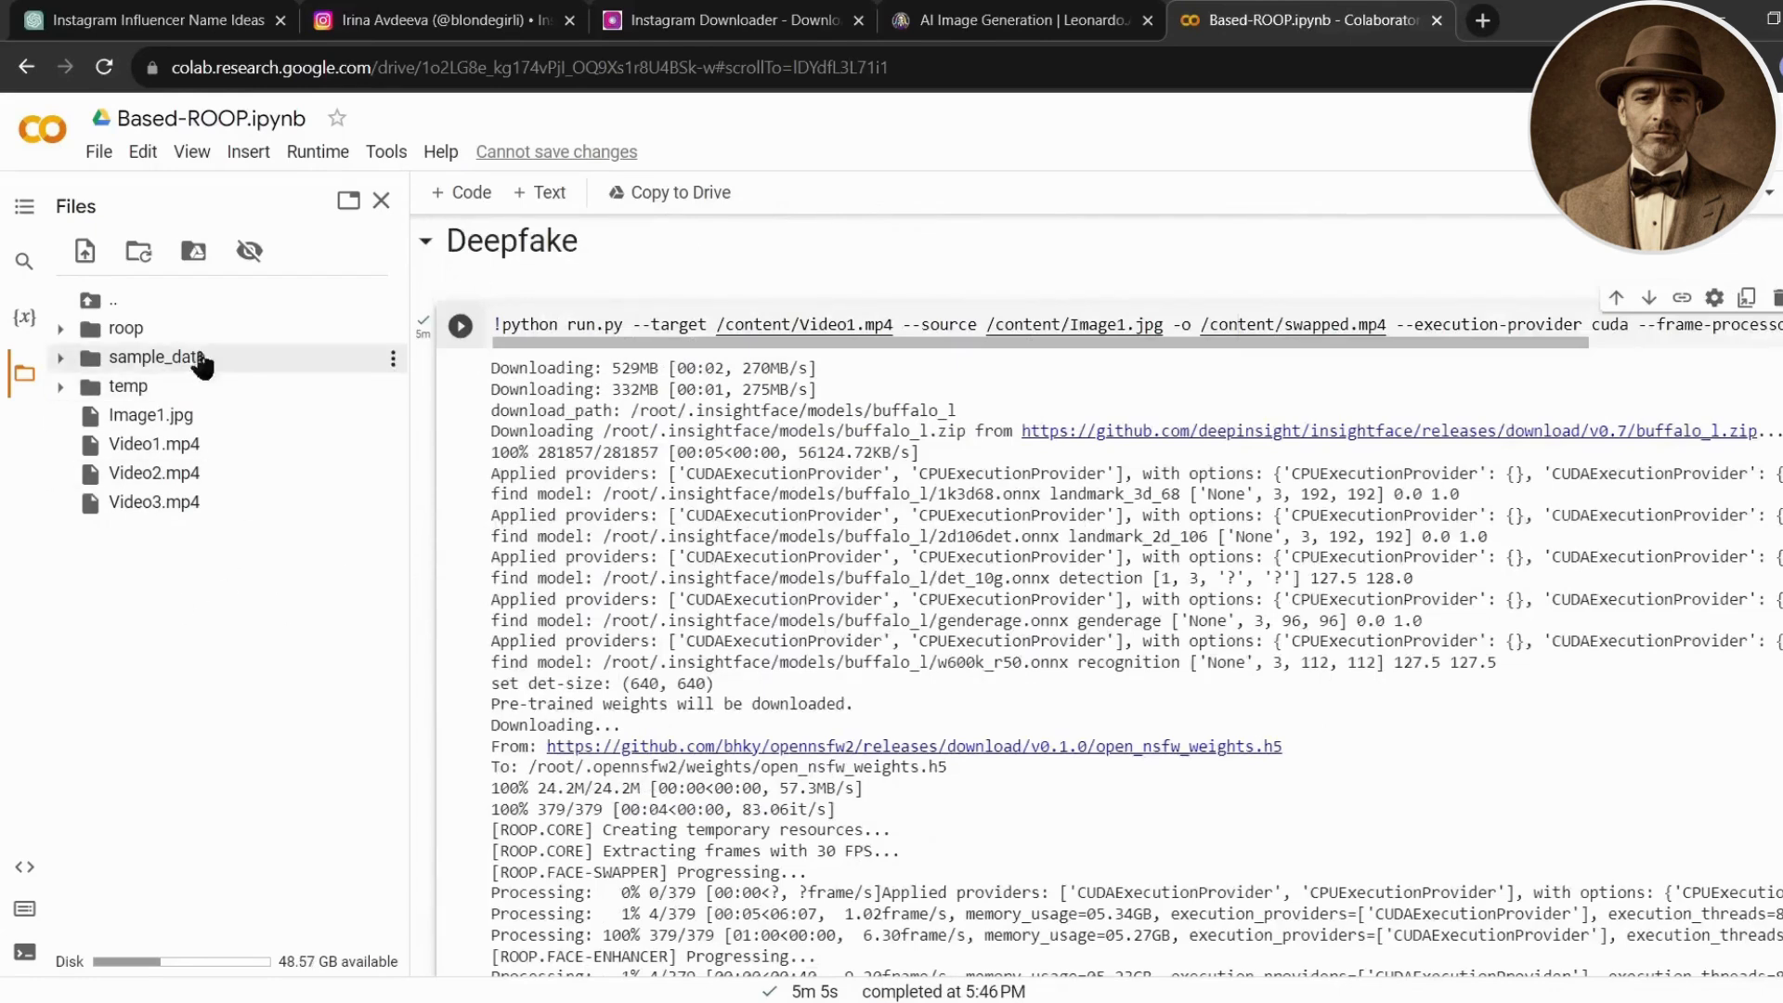
click(138, 261)
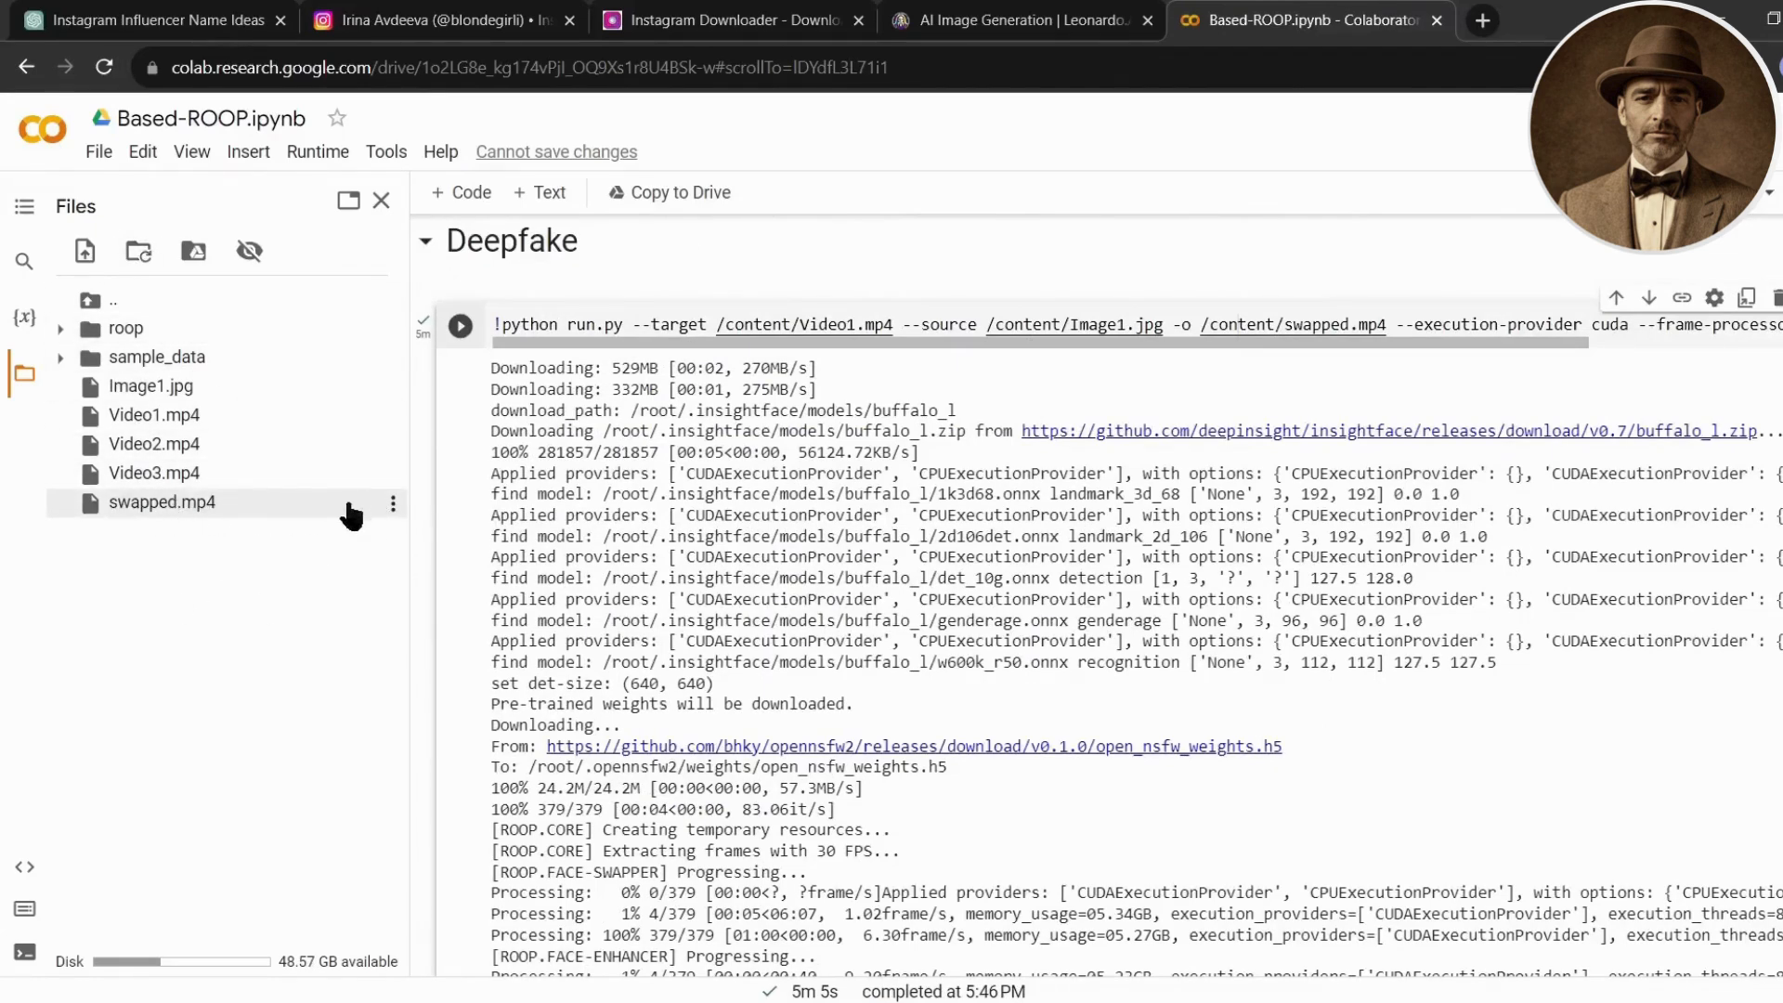
click(391, 507)
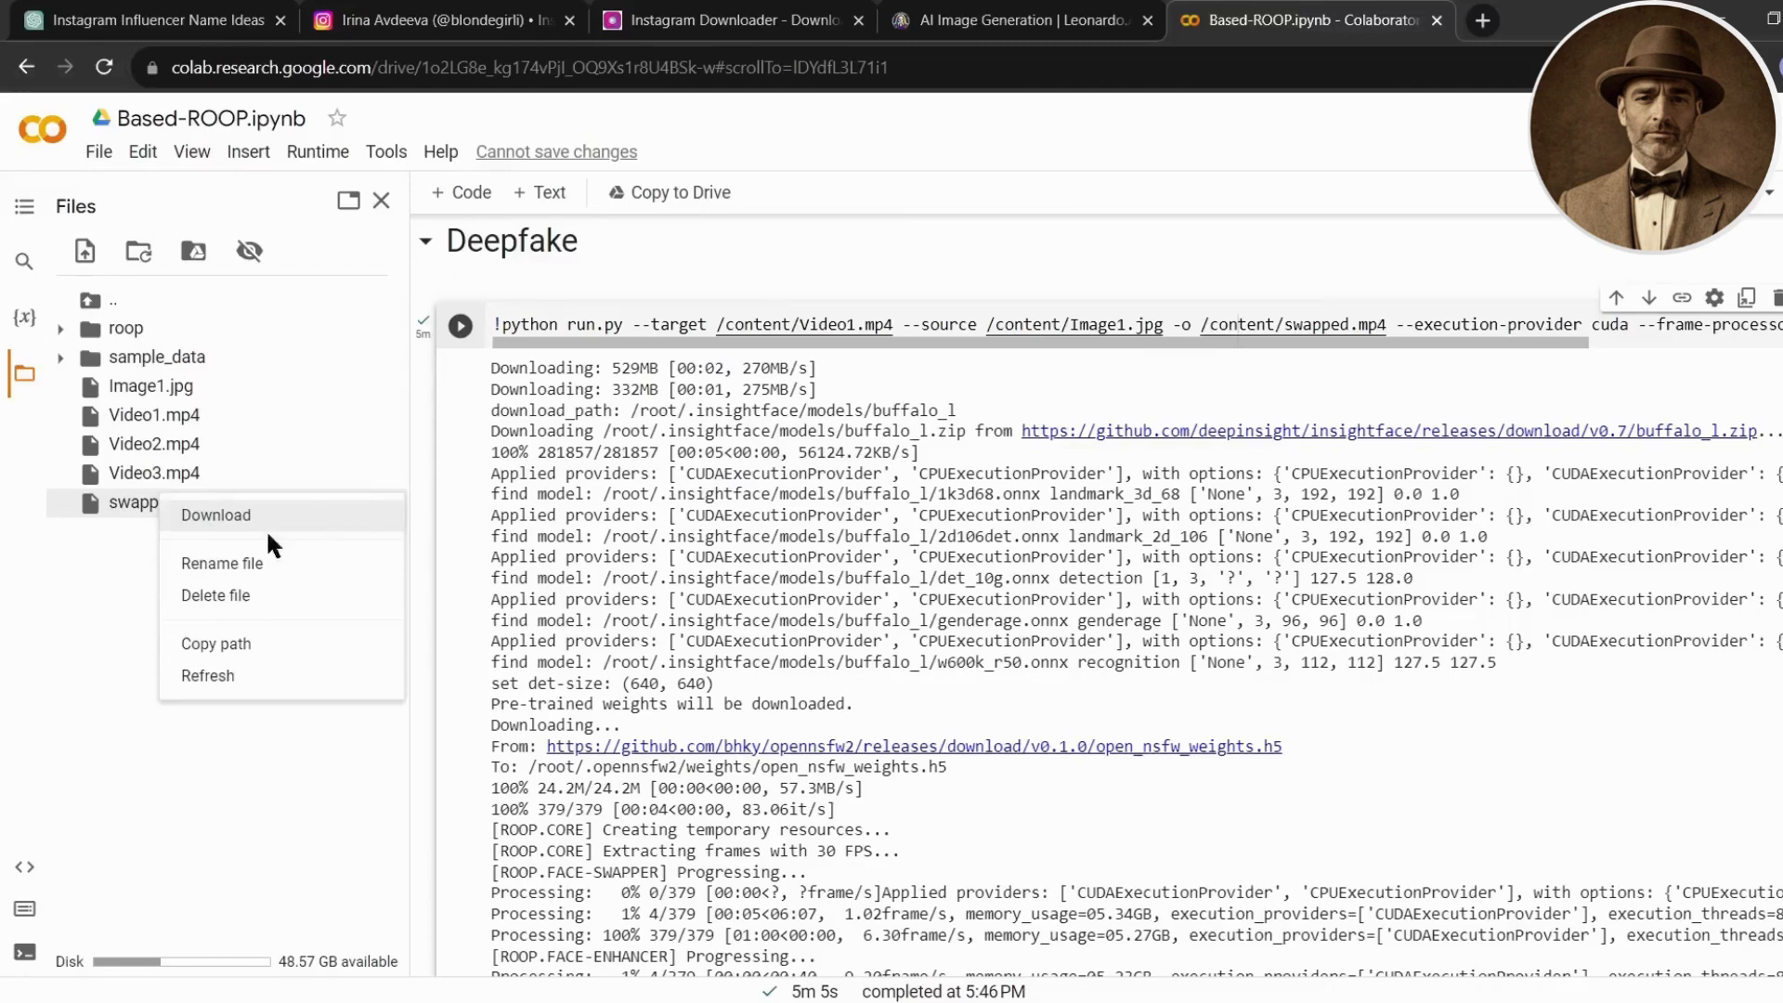
click(197, 520)
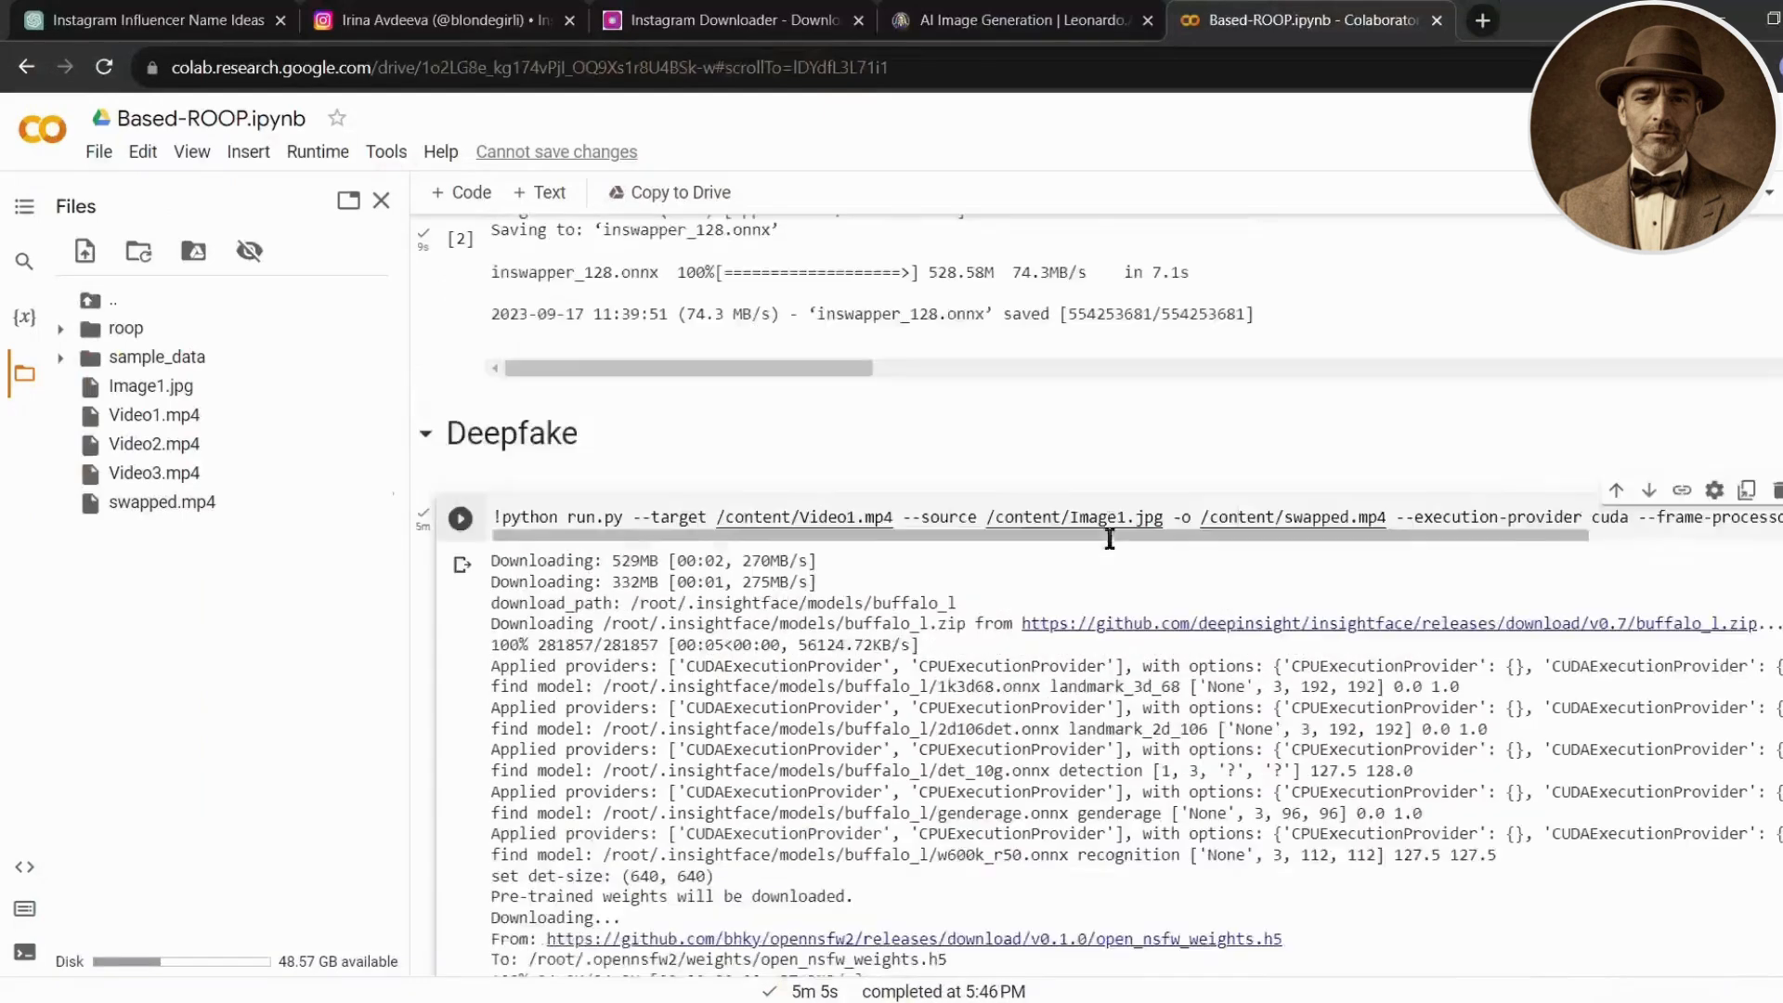
Set the Deepfake cell's output to /content/swapped1.mp4 and its target to the copied Video2.mp4 path, and run it.
scroll(1108, 538, up, 1)
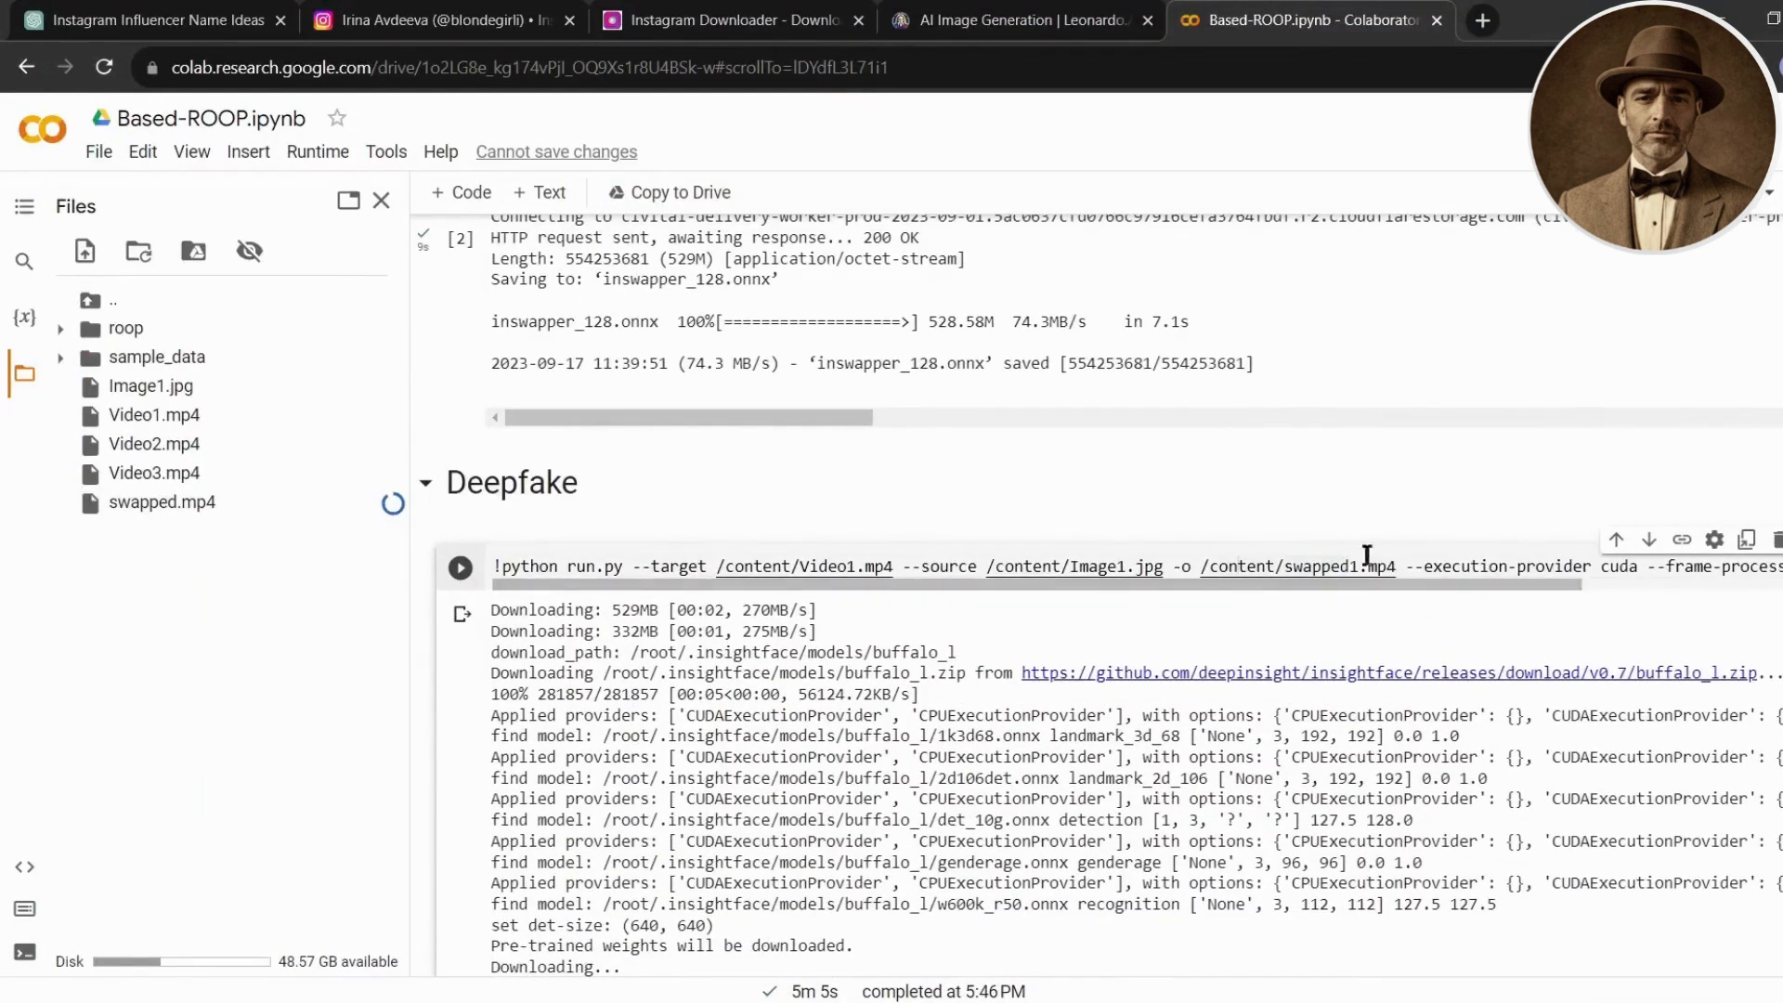
text(1)
right_click(158, 415)
click(271, 585)
drag(716, 566, 853, 566)
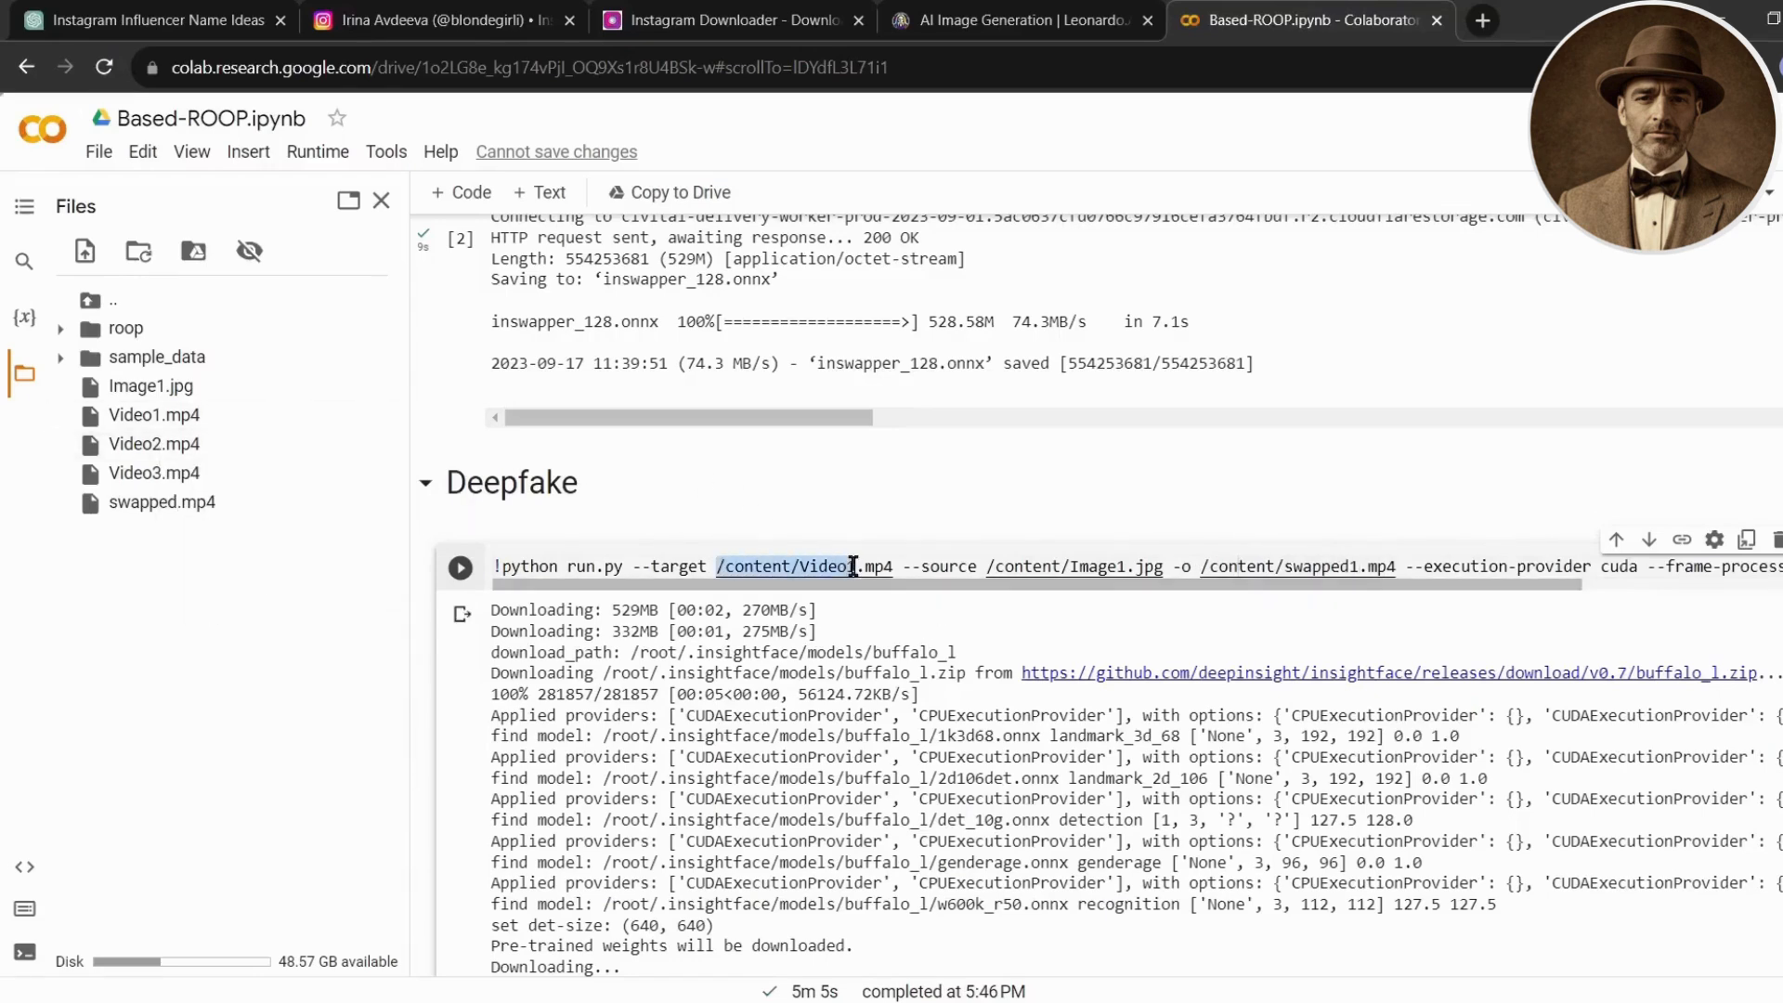
key(ctrl+v)
key(ctrl+Return)
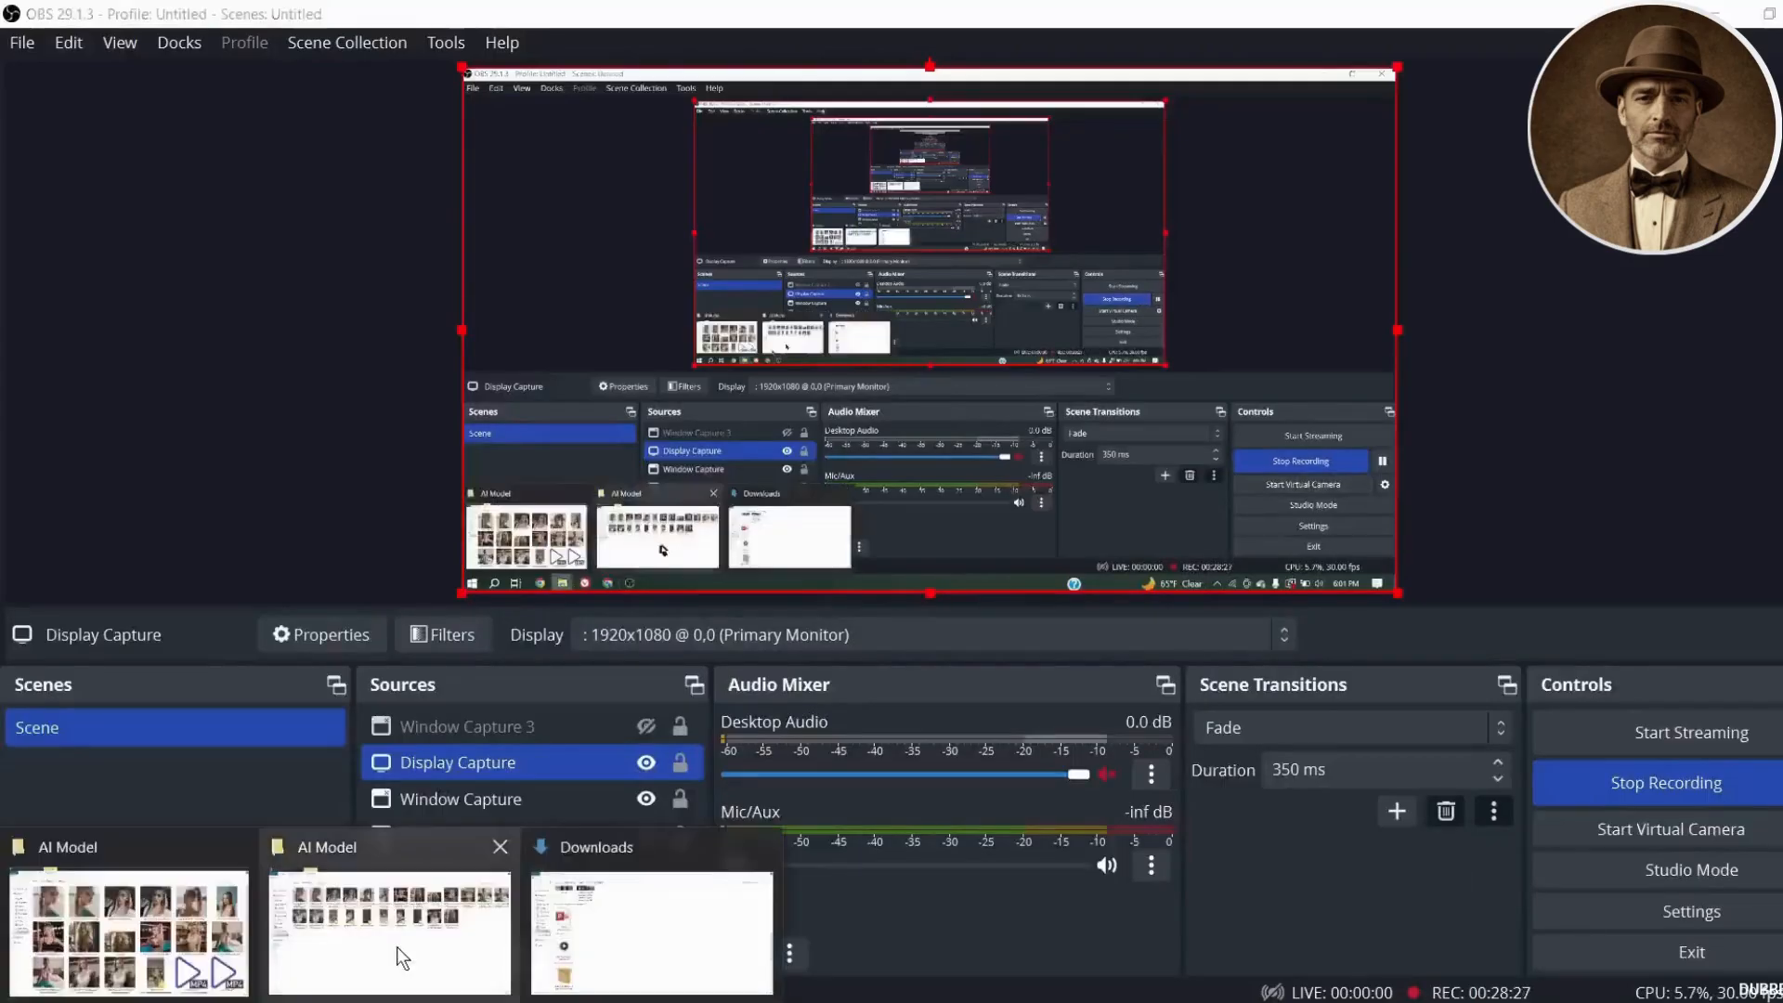
Look over the AI Model folder, switch to Instagram in the browser and start a new post with swapped1.mp4.
click(403, 957)
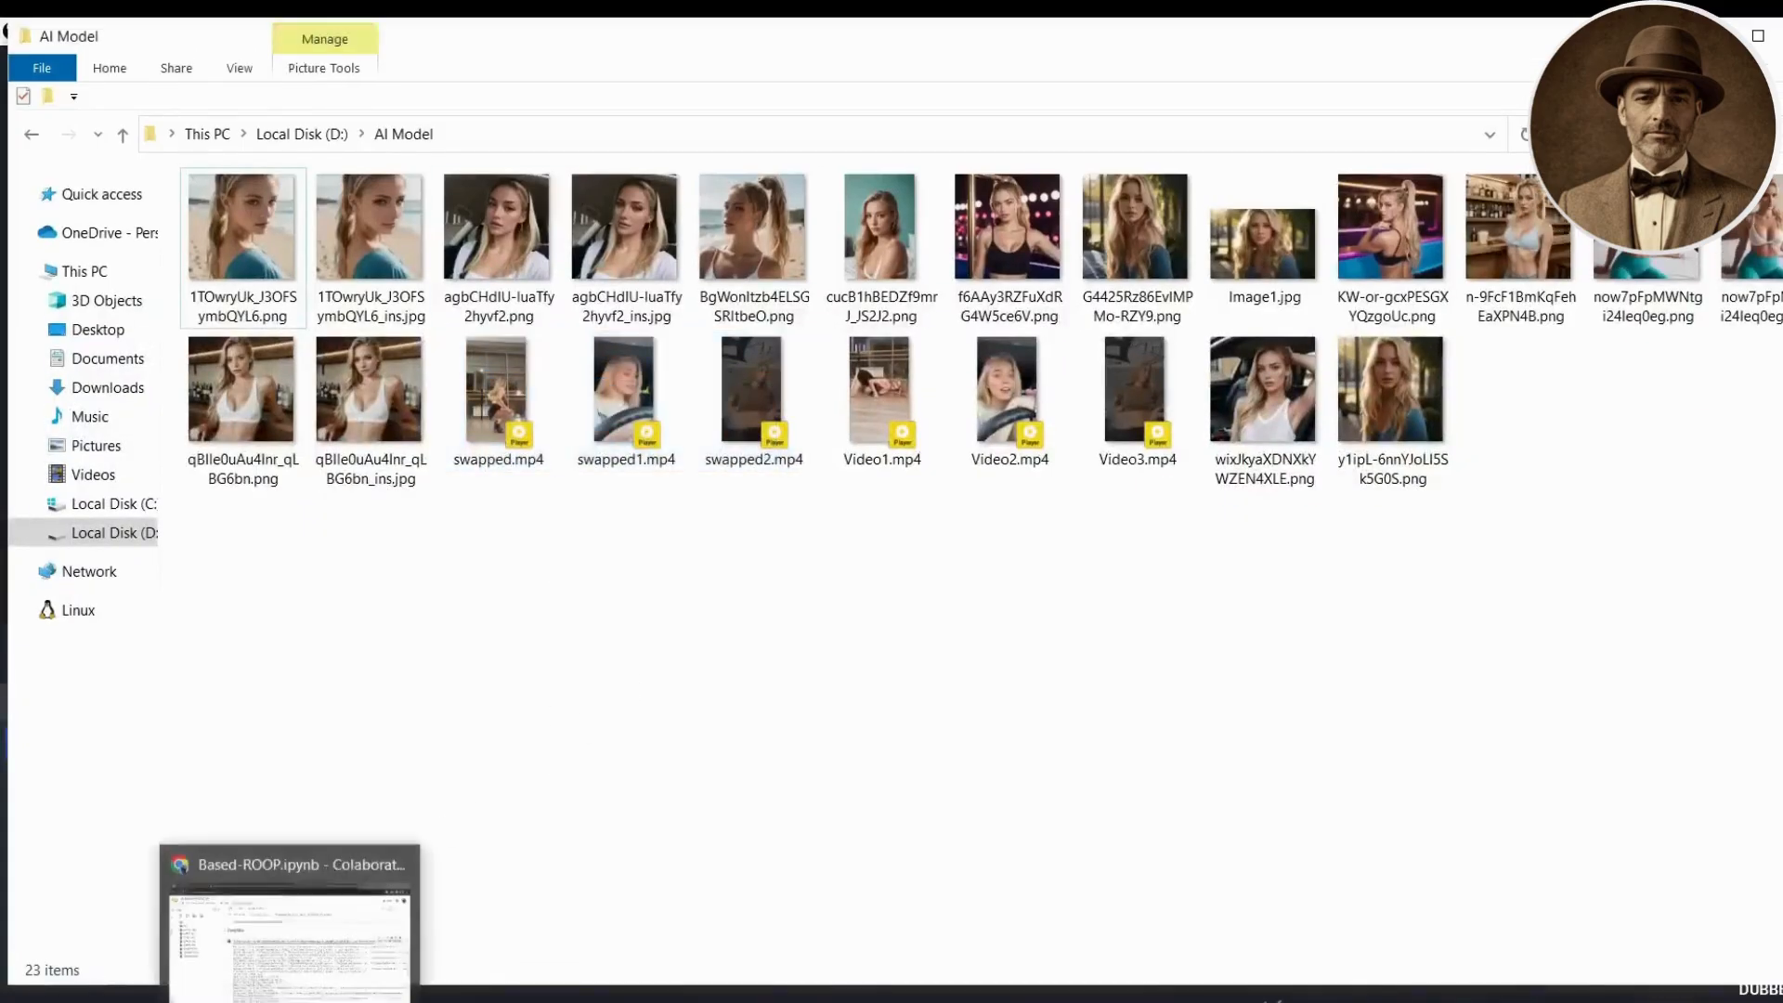
click(278, 915)
click(436, 41)
click(921, 676)
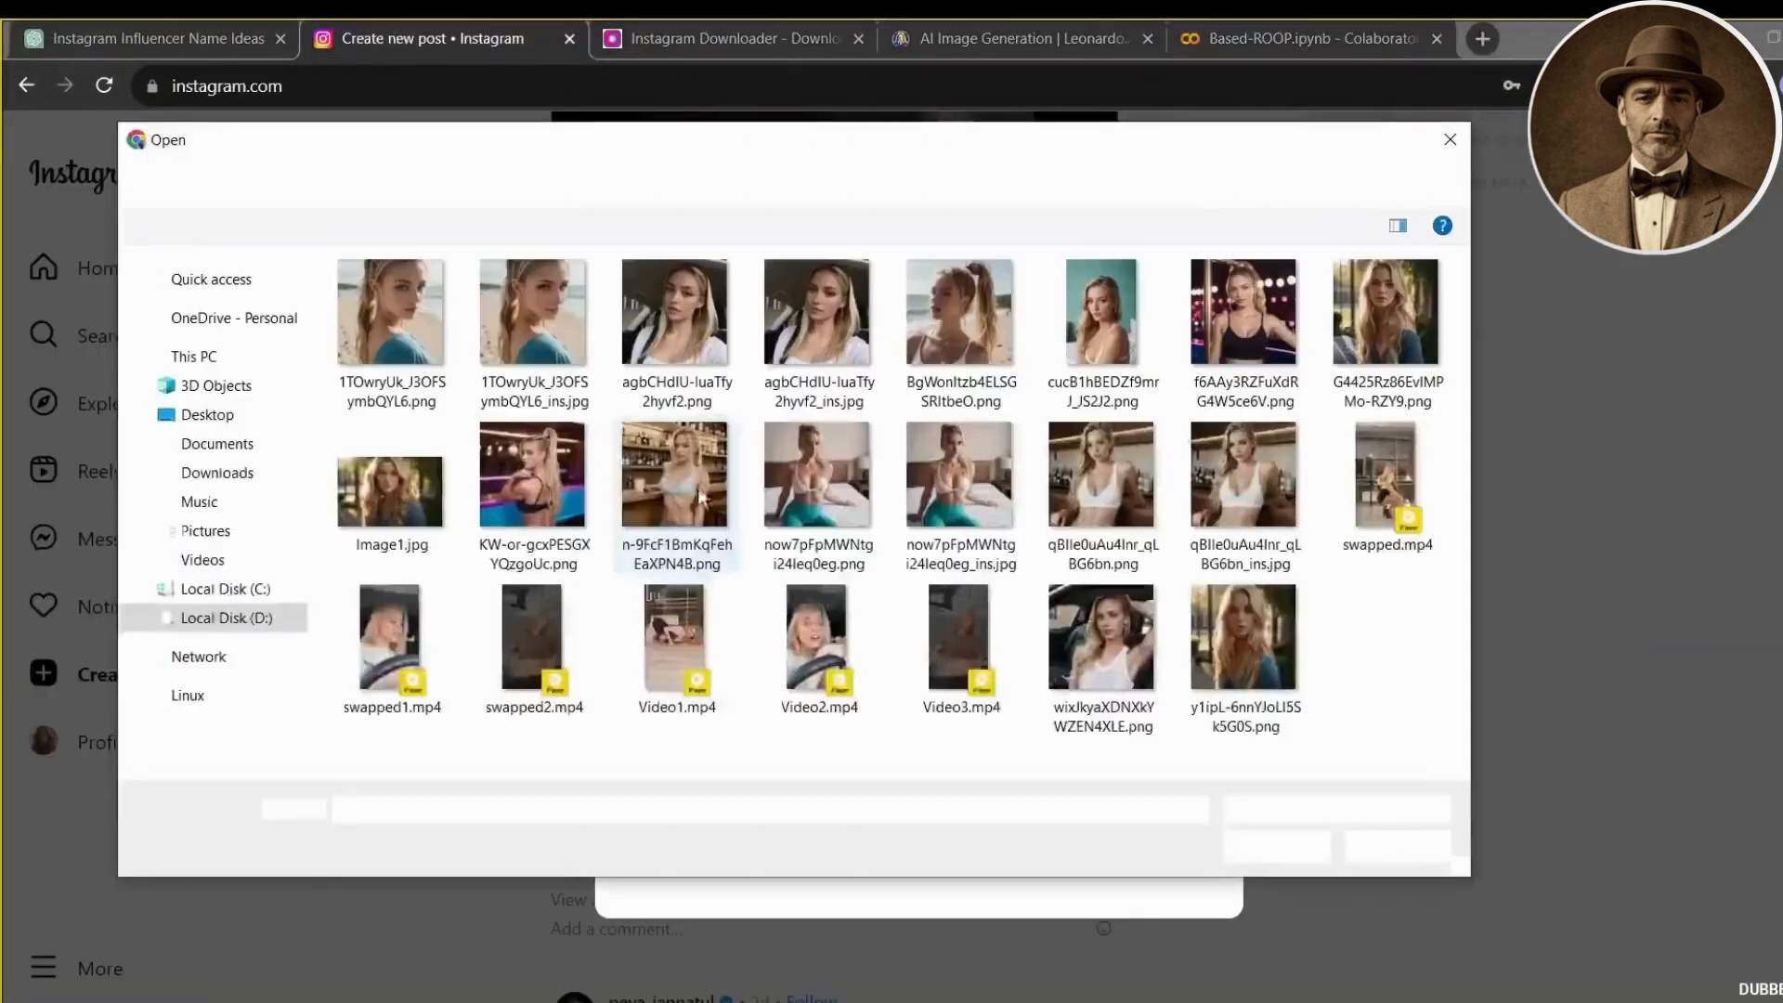
double_click(421, 649)
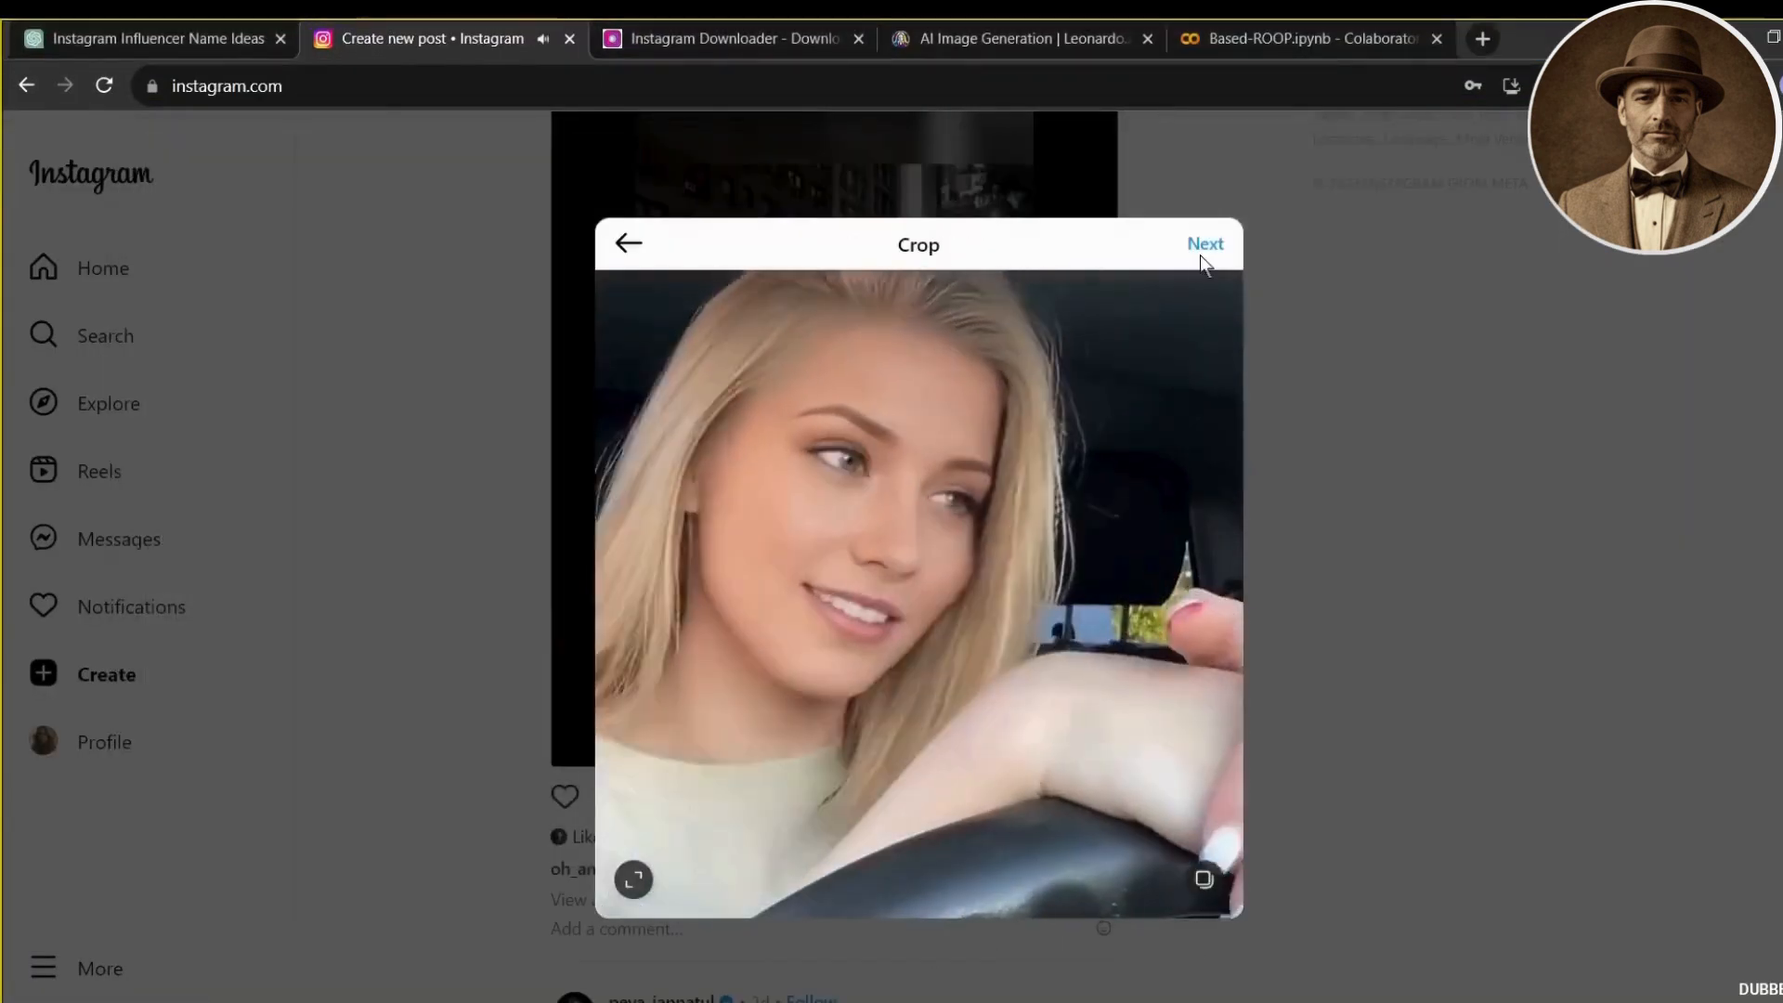
Accept the crop of the new post and write a caption beginning "Driving time #car".
click(1201, 249)
click(1150, 369)
text(Driving time #car #hol)
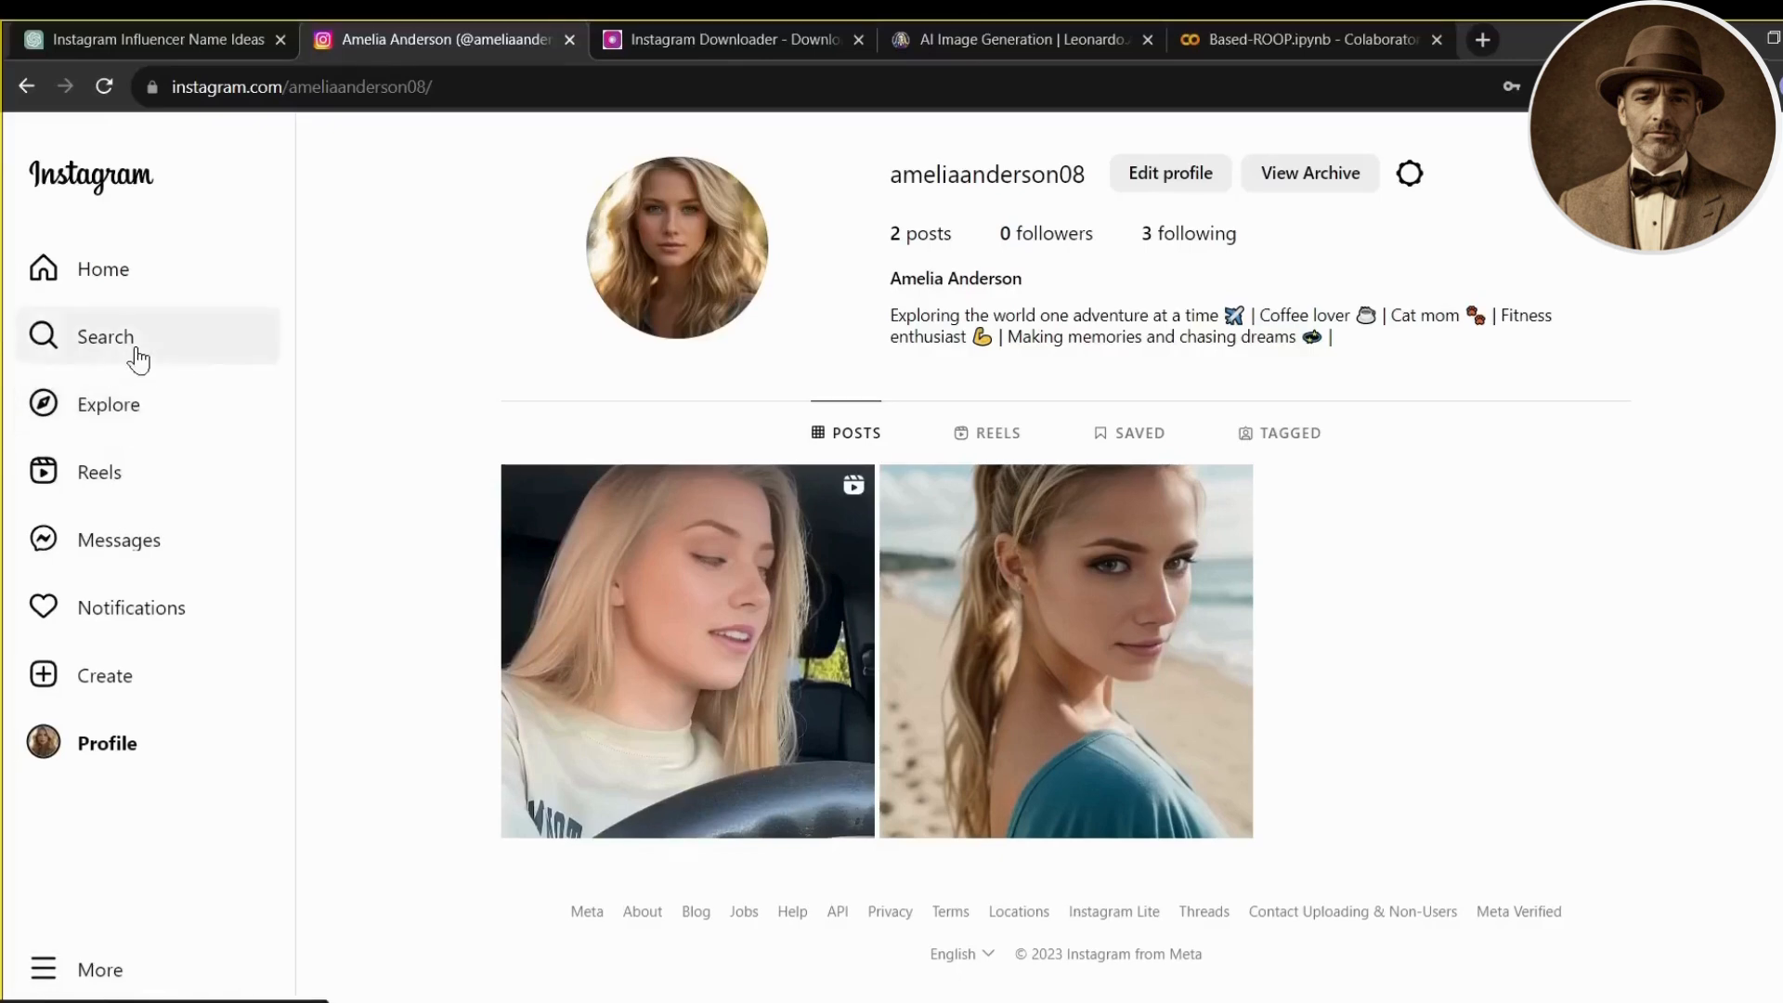
Open the blondelover.usa page from search and view its post of the woman in a pink beret among roses.
click(174, 339)
click(263, 717)
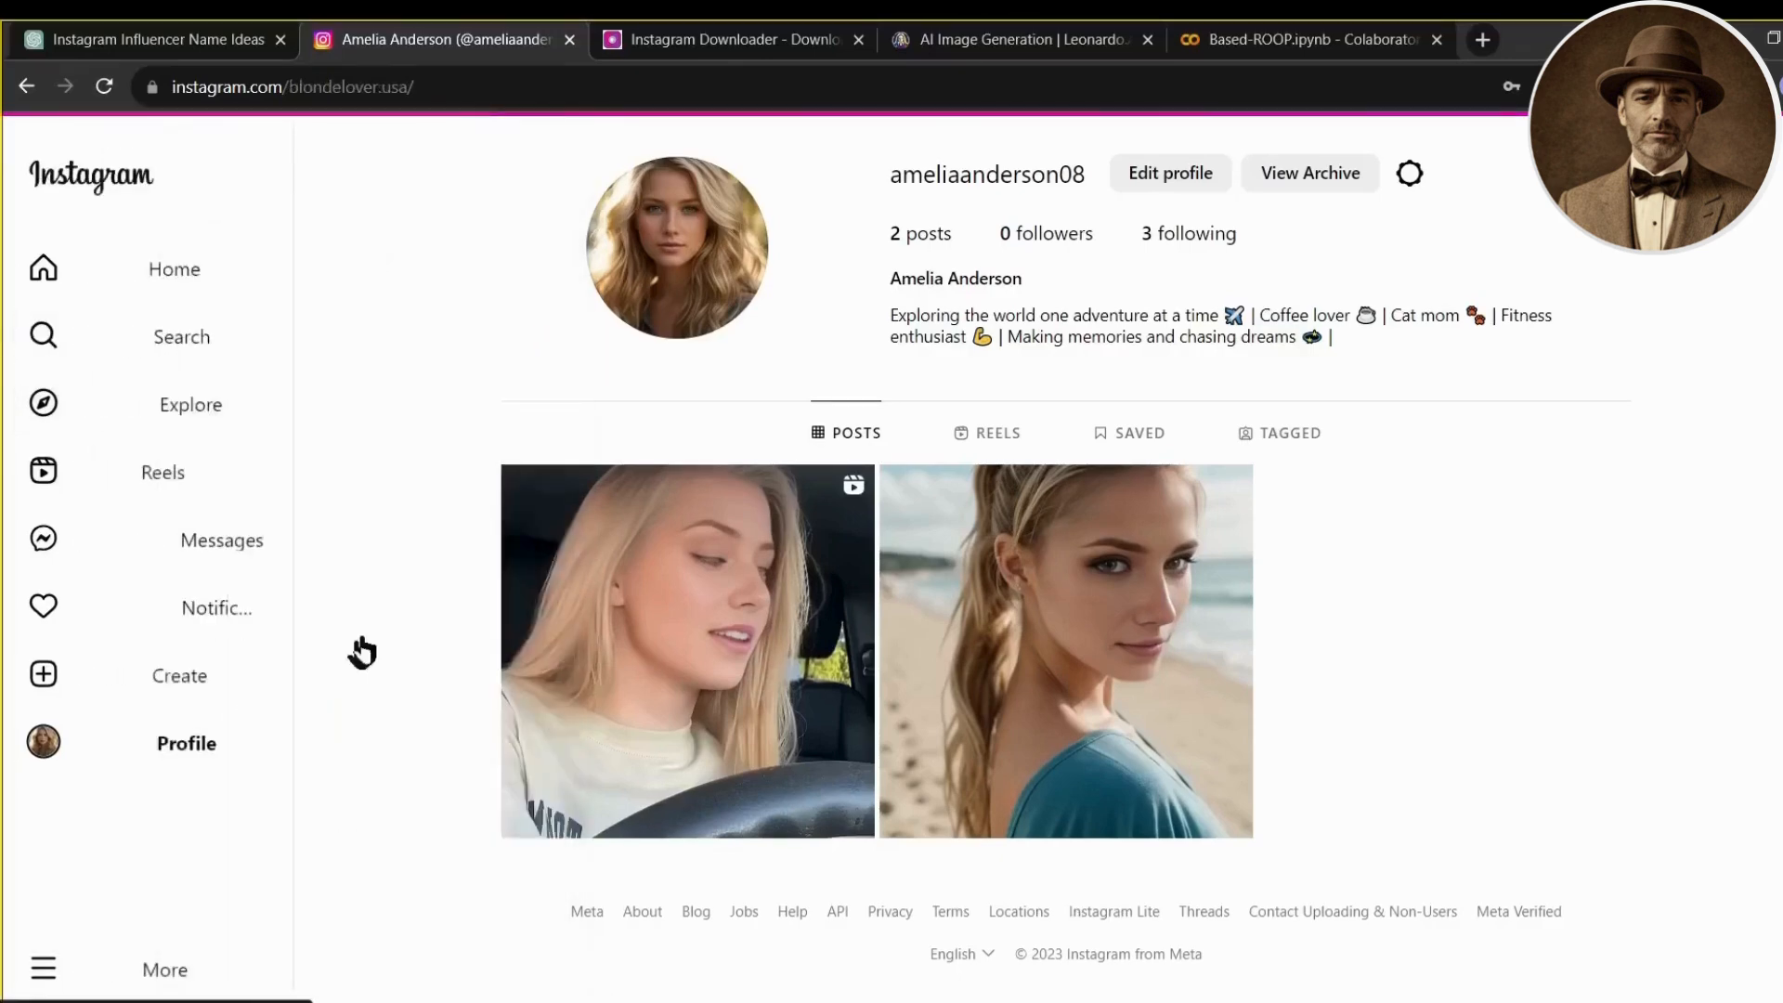
scroll(474, 682, down, 1)
scroll(473, 682, down, 3)
click(736, 533)
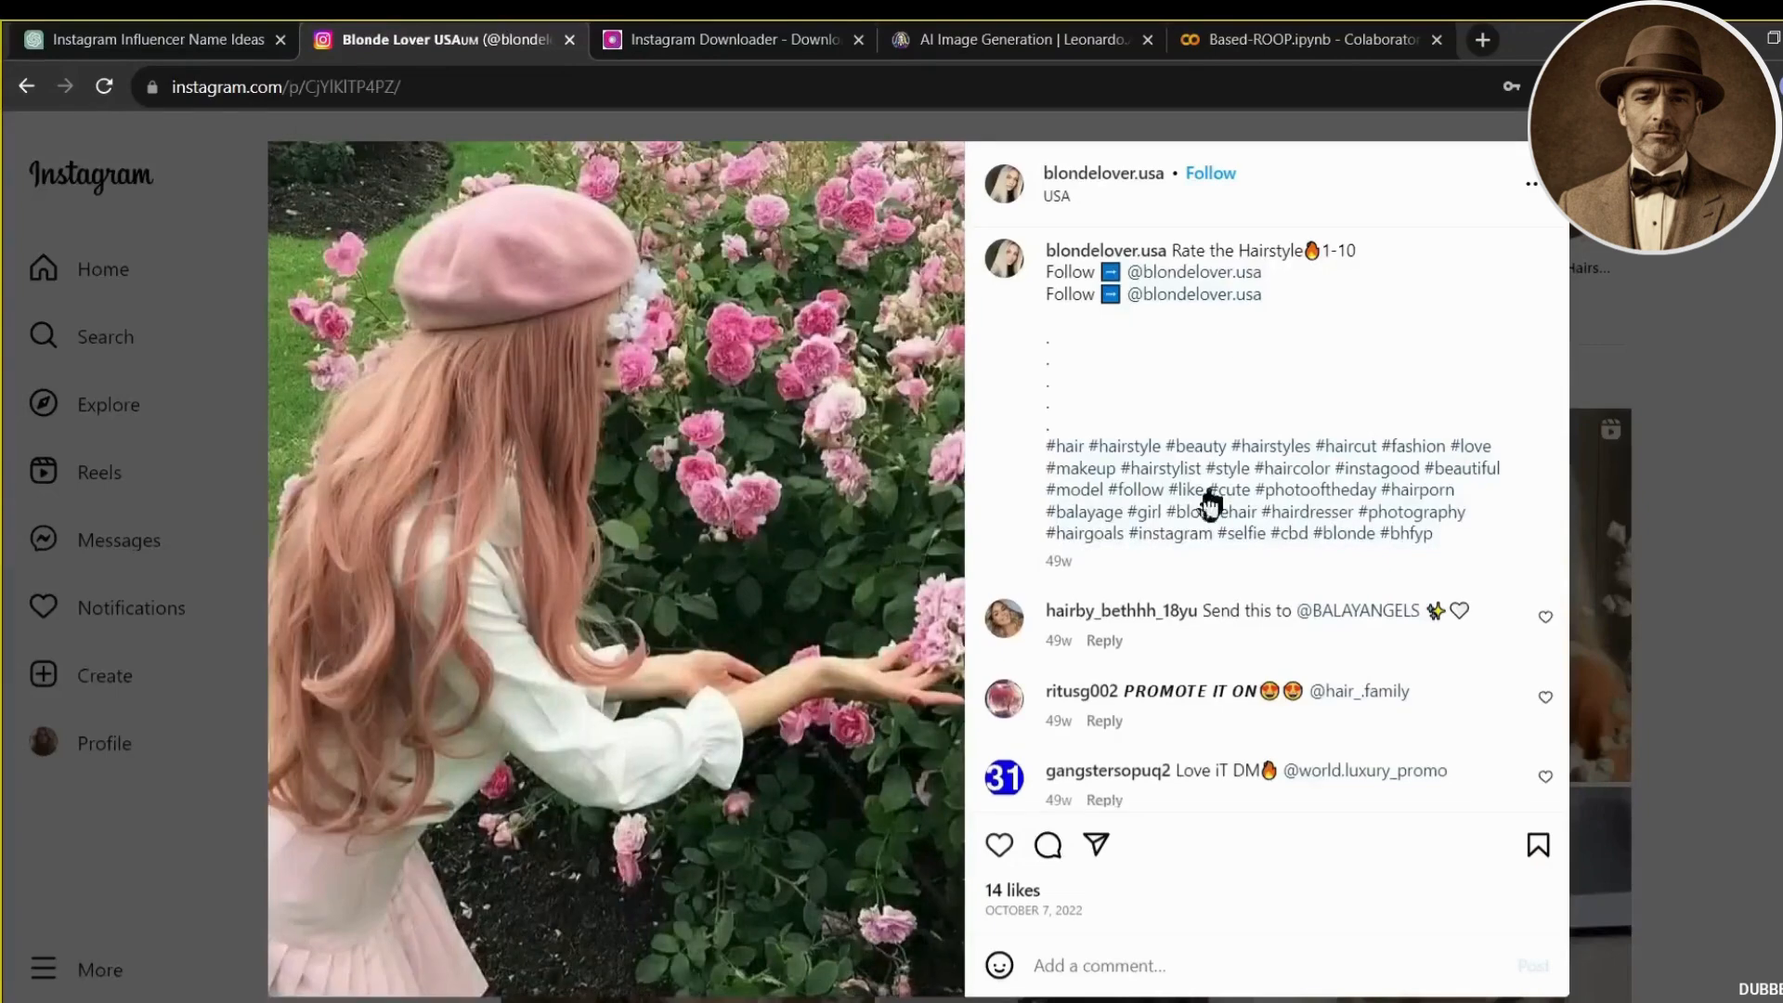
scroll(1123, 756, down, 1)
mouse_move(1114, 749)
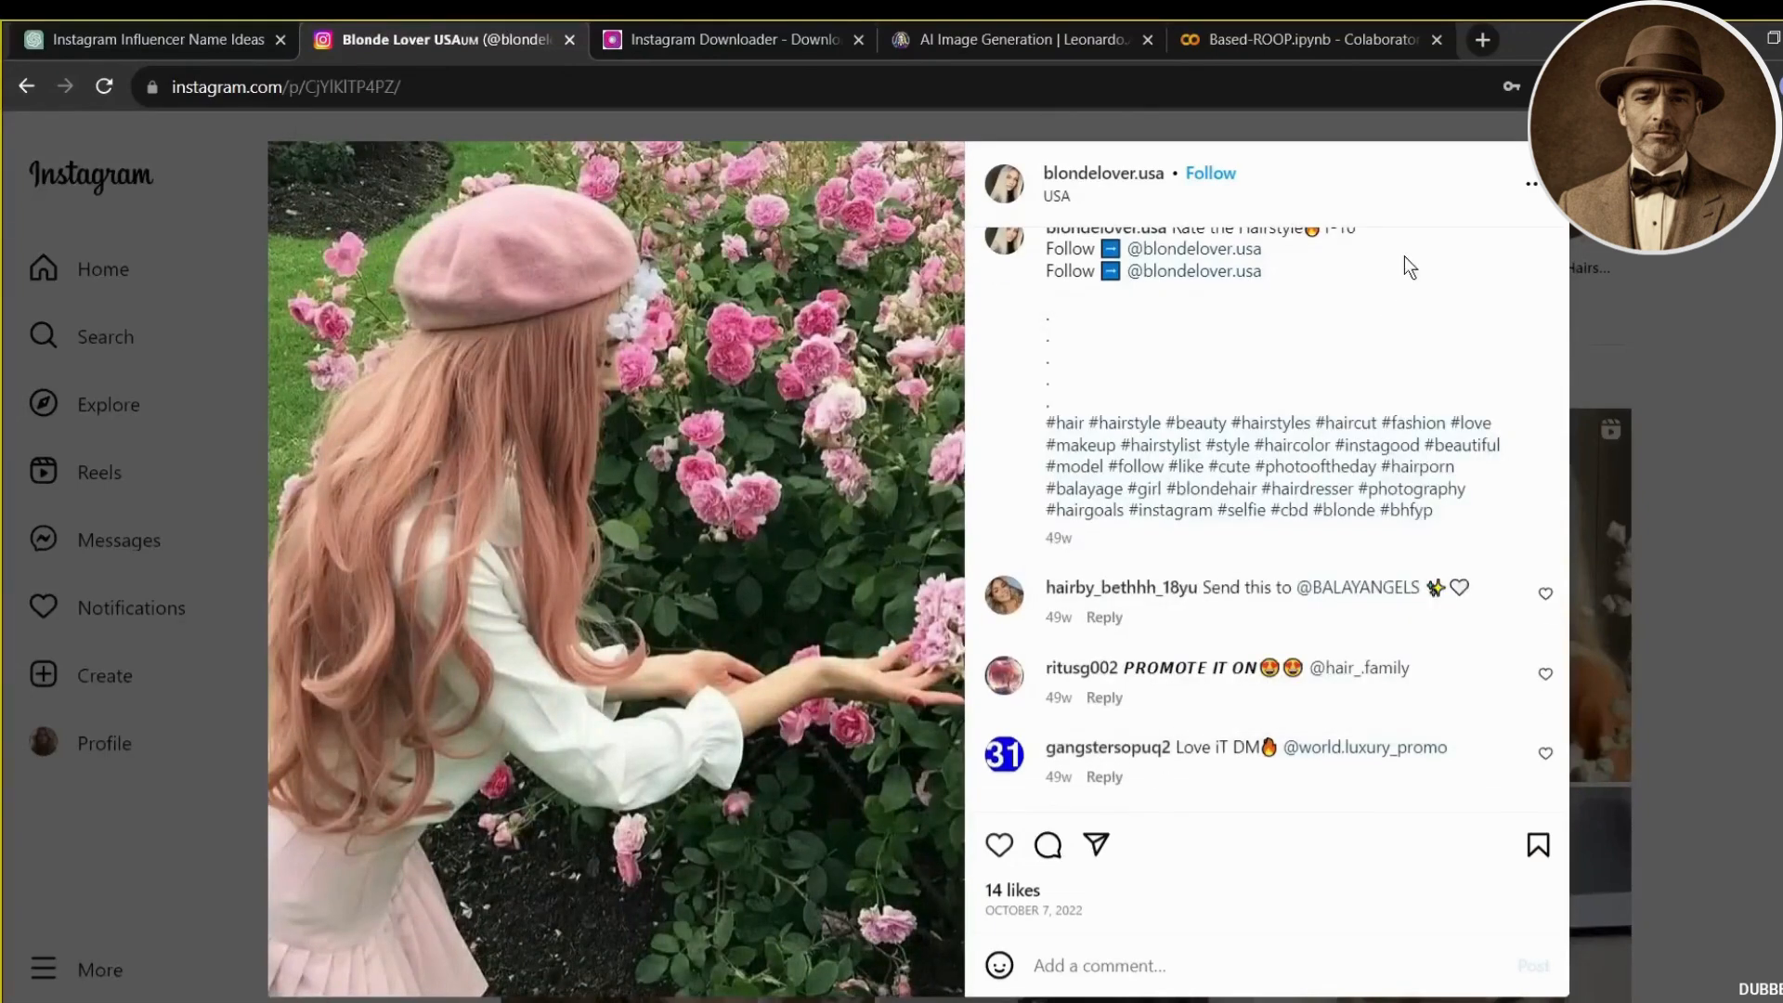
scroll(1401, 269, up, 1)
Follow several accounts from the likes list of the pink beret post, and close the post.
click(1013, 890)
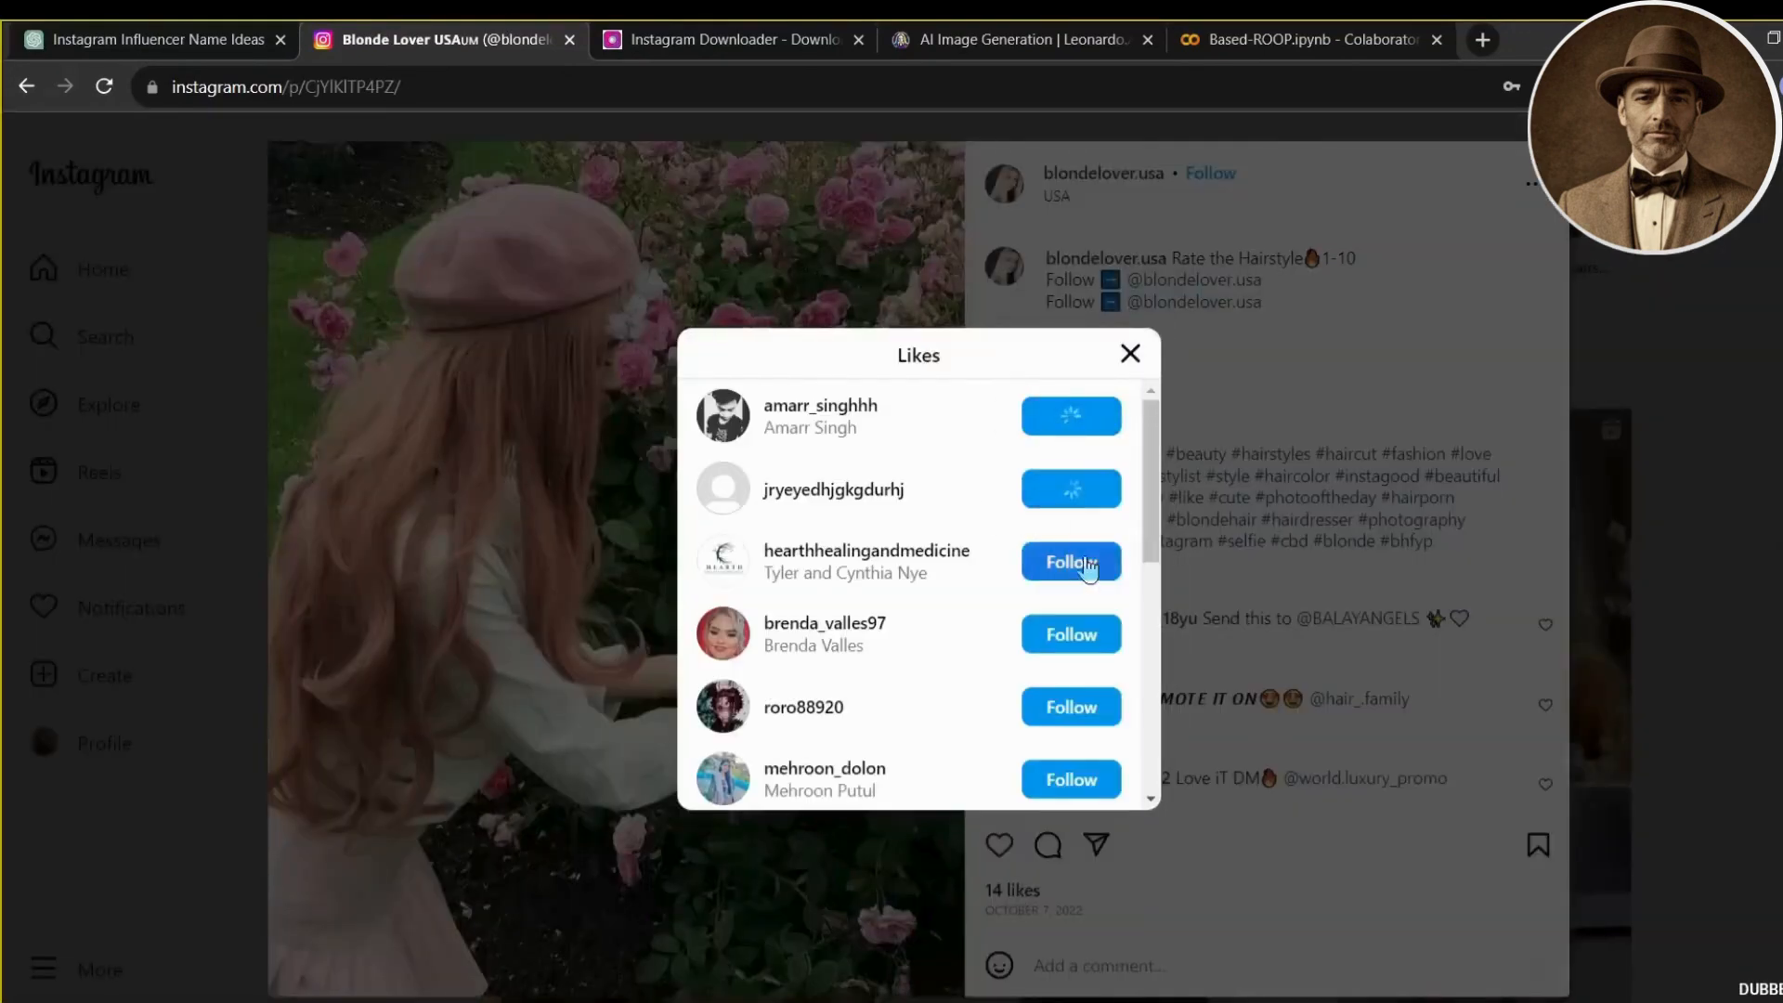
click(1087, 569)
click(1072, 707)
click(1074, 778)
click(1131, 354)
key(Escape)
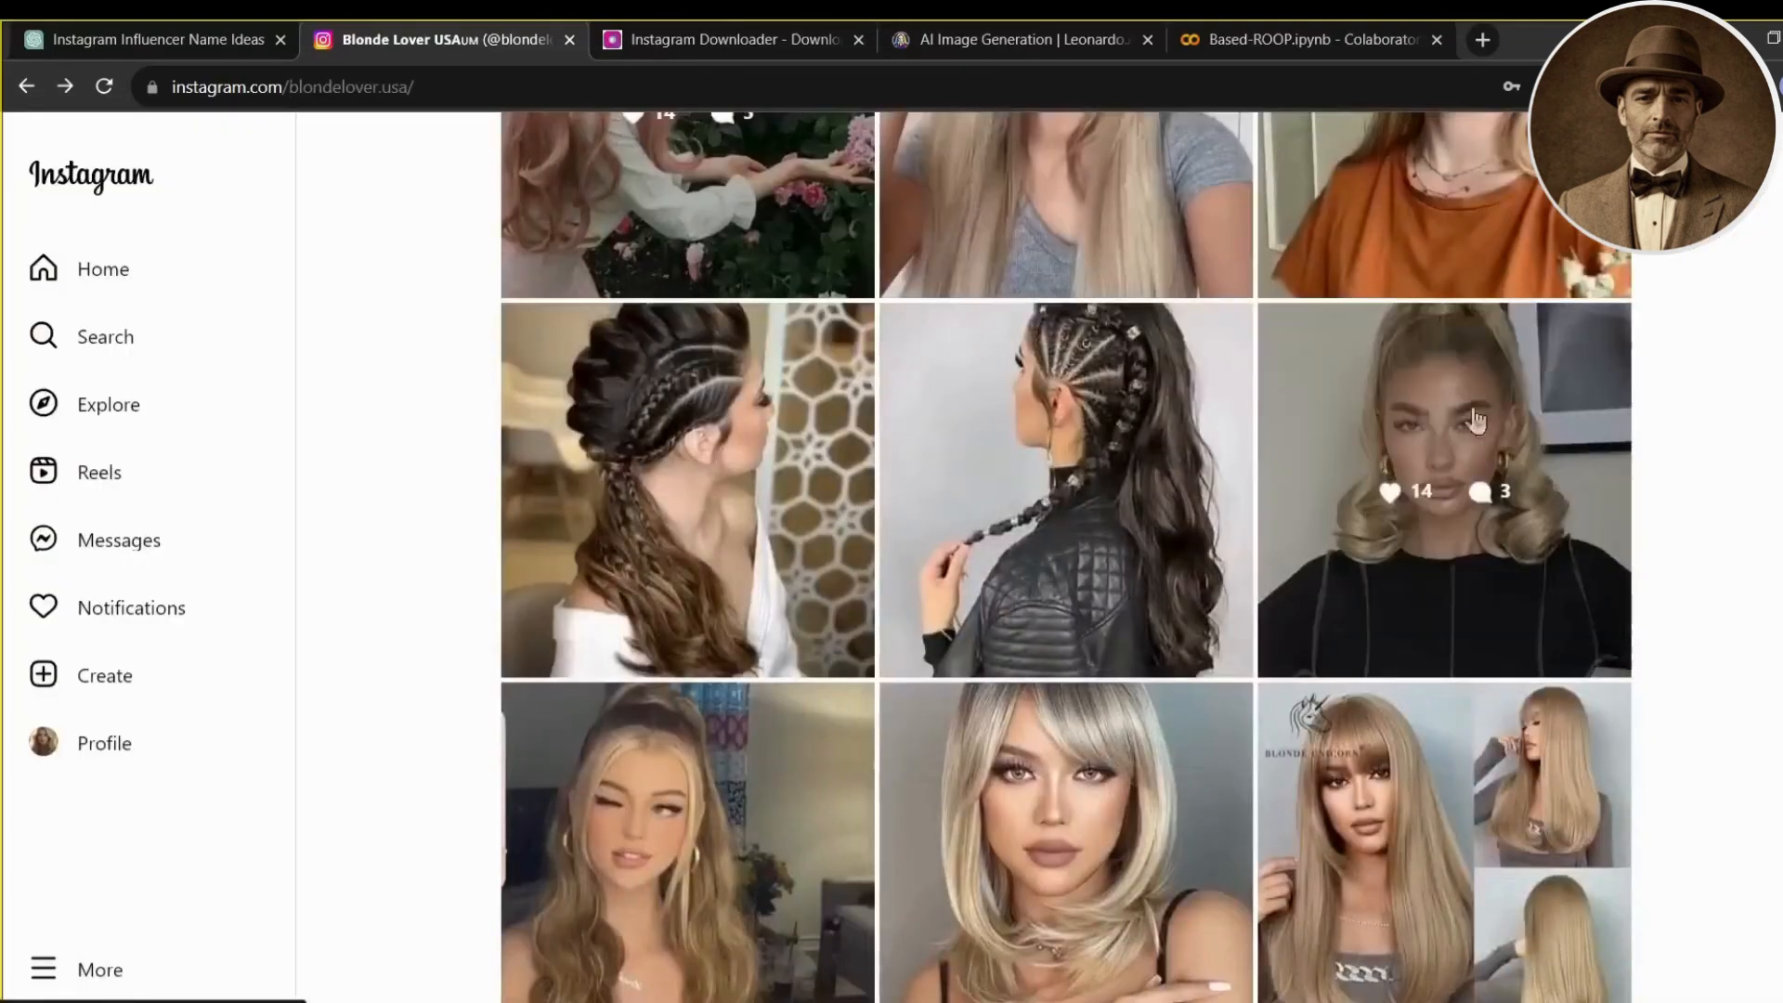
Open the blondelover.usa post with the shoulder-length ash-blonde bangs hairstyle, follow several accounts that liked it, and close the post.
scroll(1477, 420, down, 6)
click(1089, 342)
click(1007, 890)
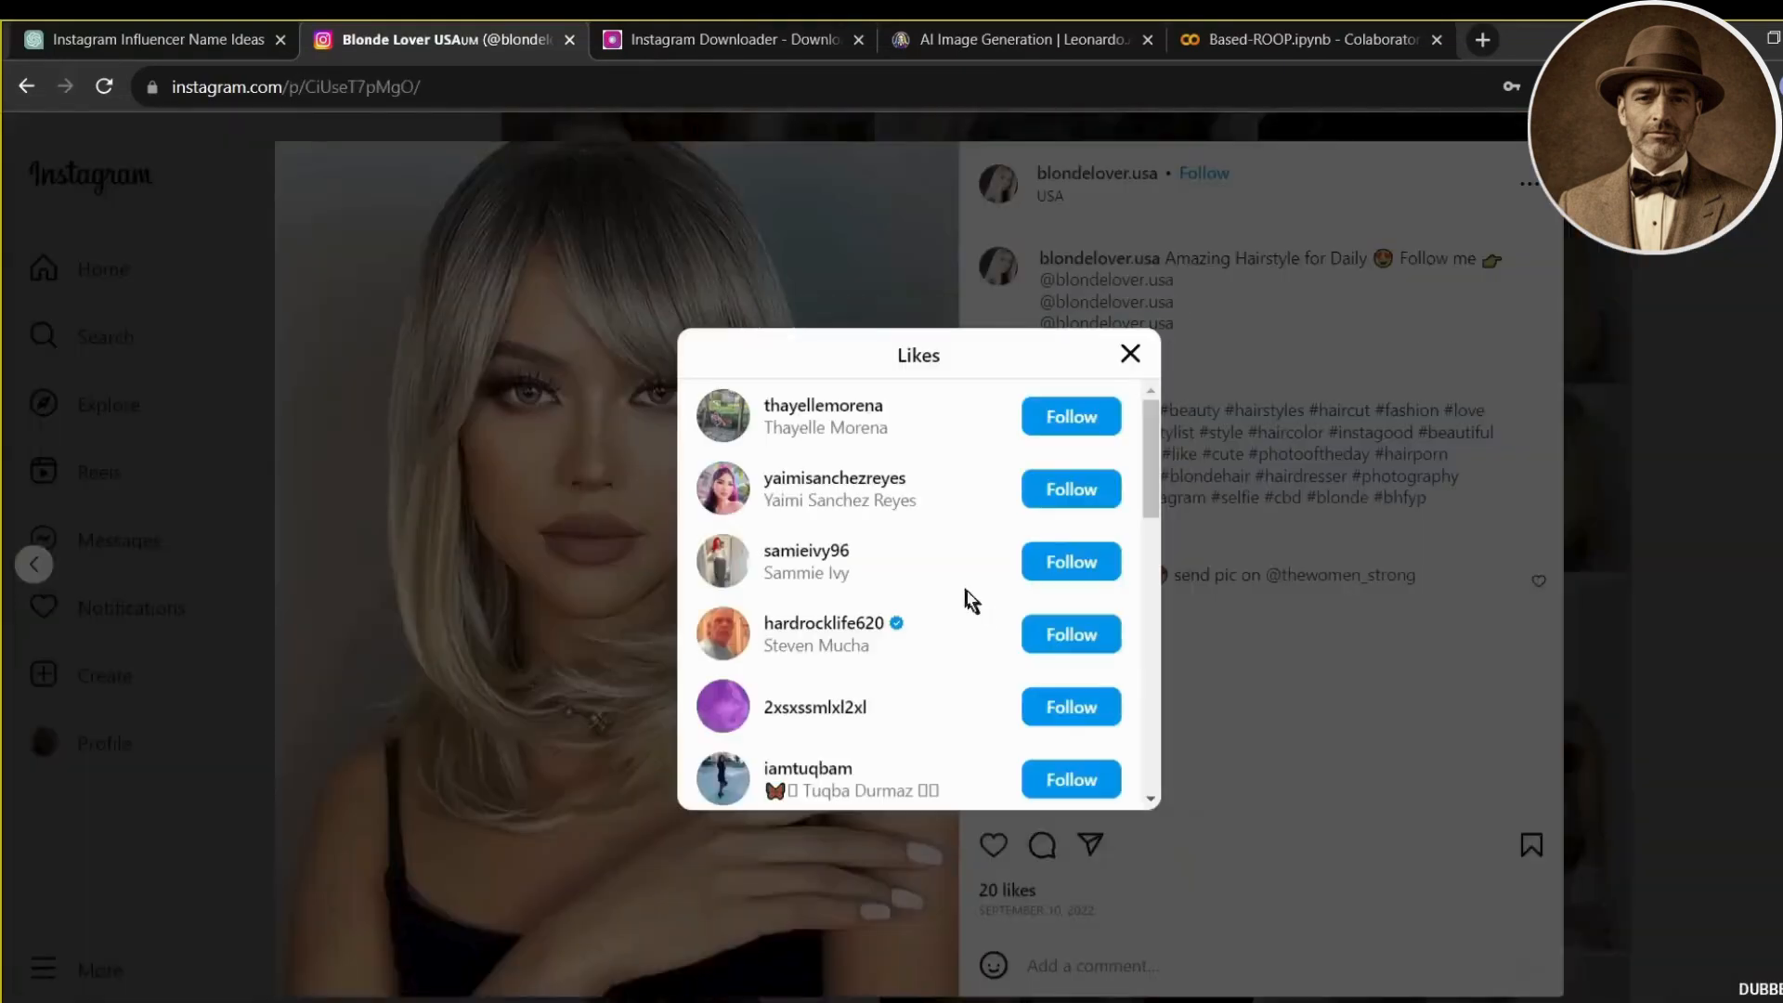
click(1074, 651)
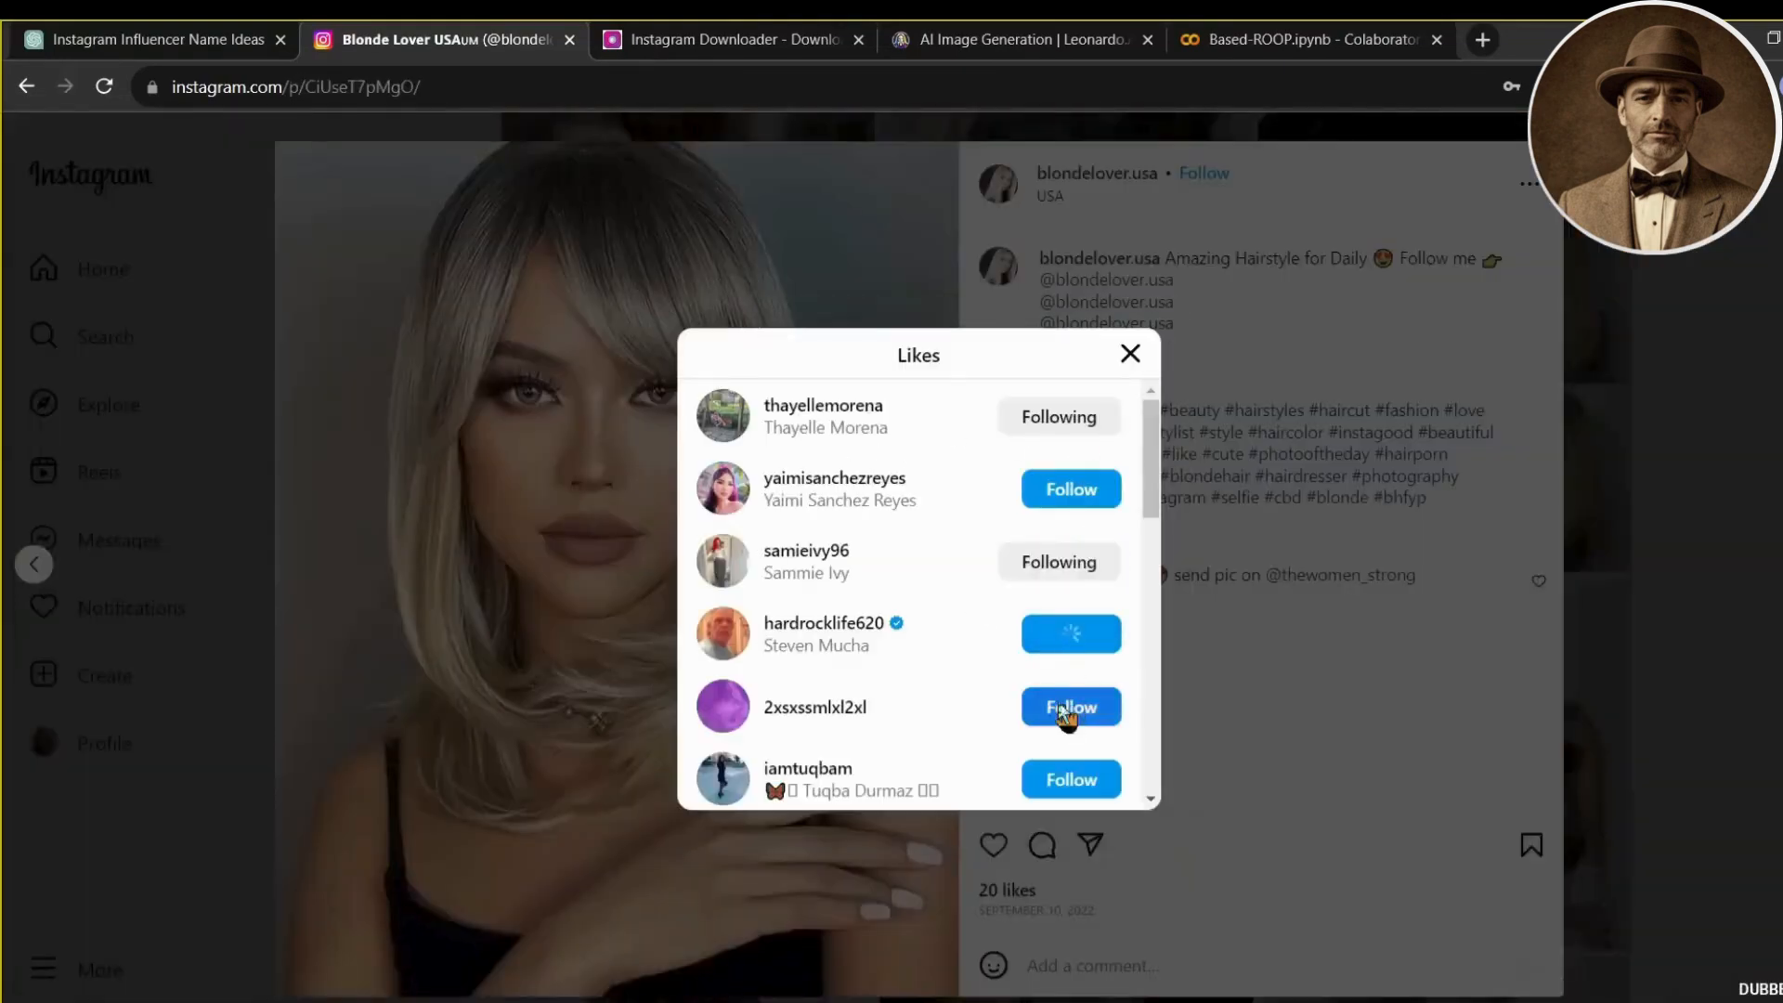
scroll(1068, 687, down, 4)
click(1072, 562)
click(1068, 707)
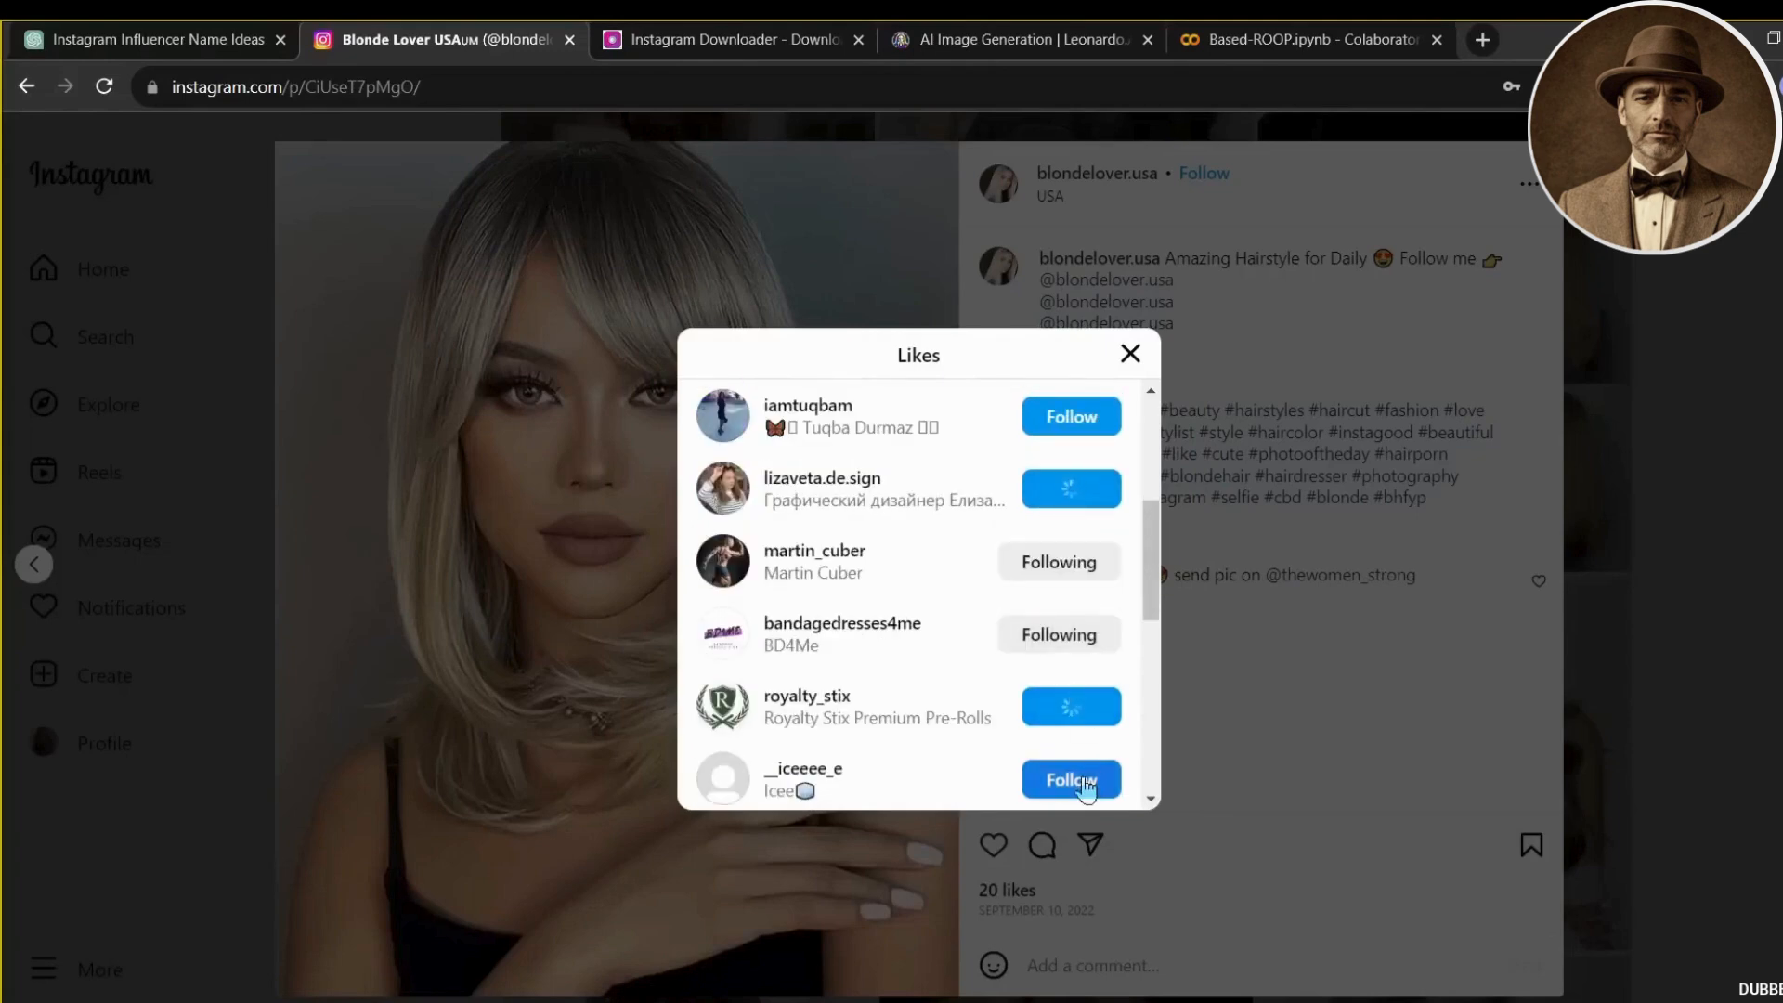
click(1068, 780)
click(1131, 354)
click(9, 715)
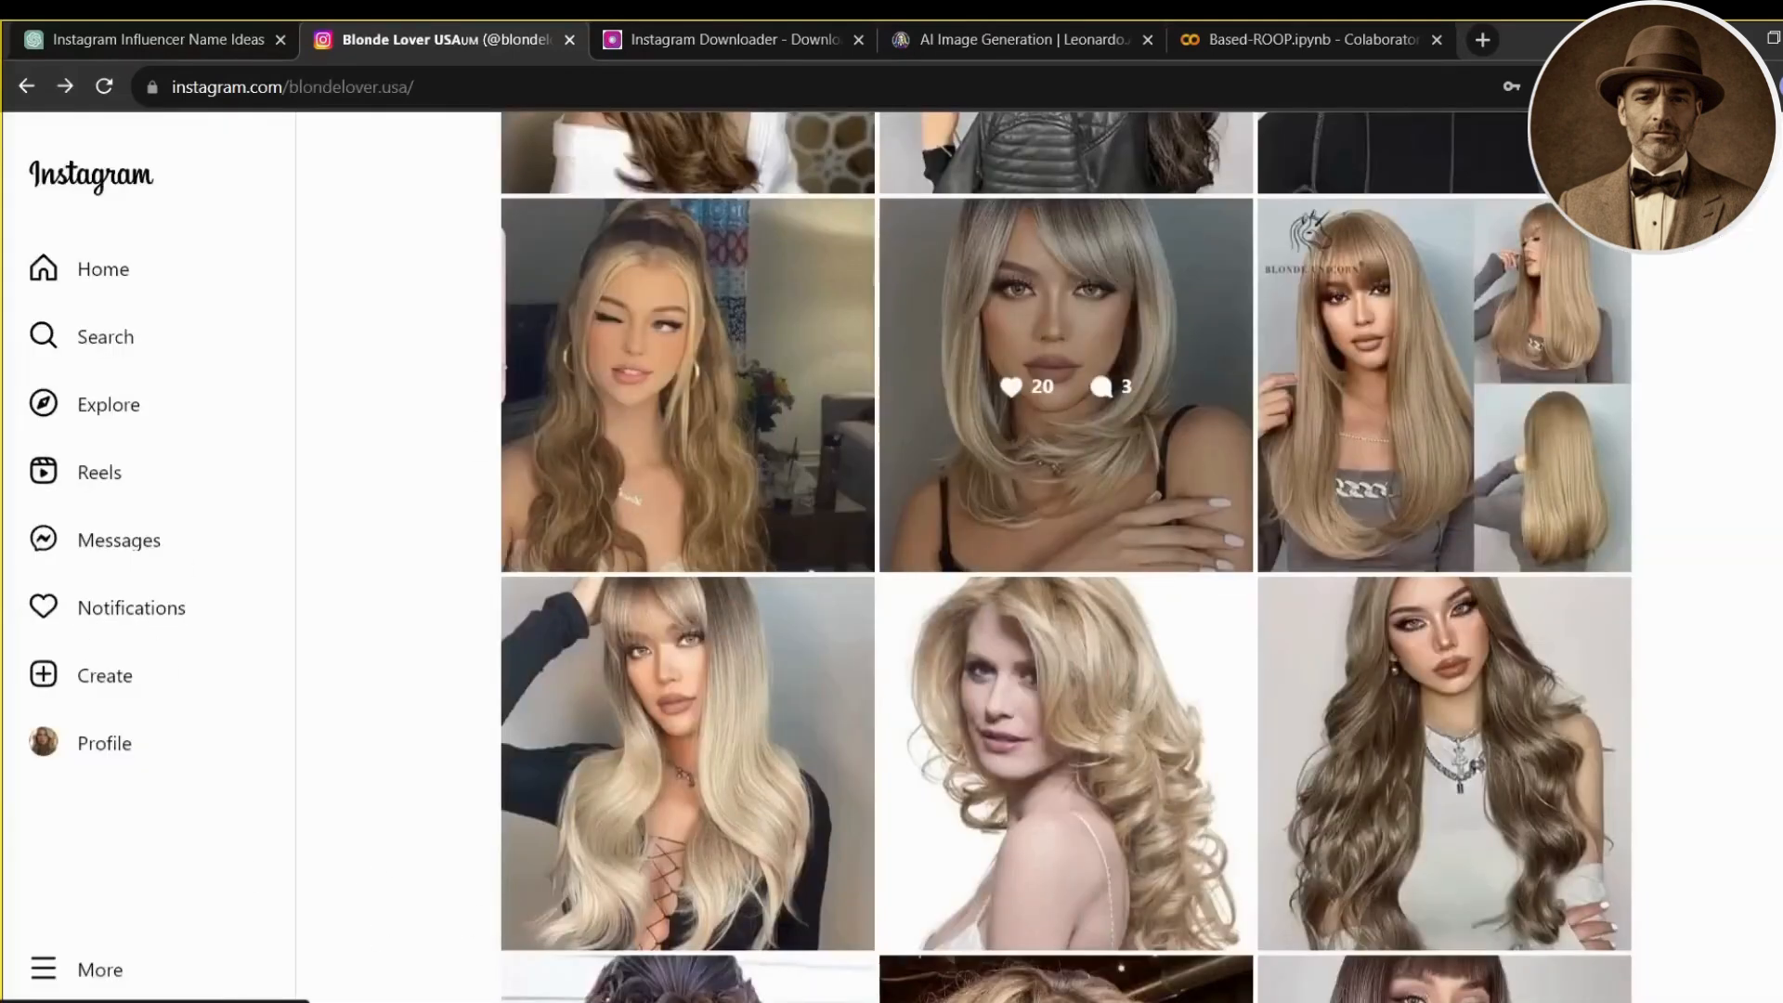